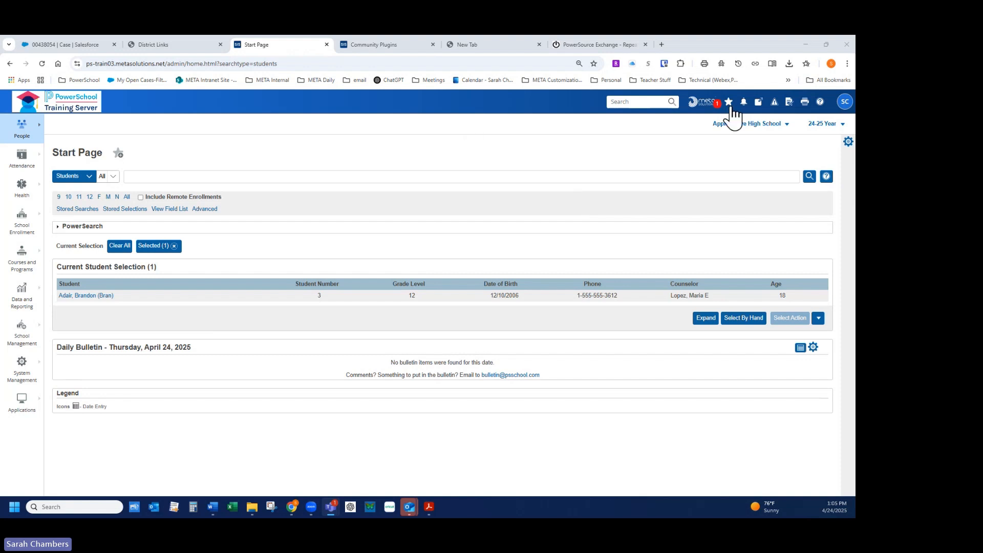
Step: Open the META Documentation from the help options and search its document list for "log e"
{"action": "left_click", "coordinate": [820, 102]}
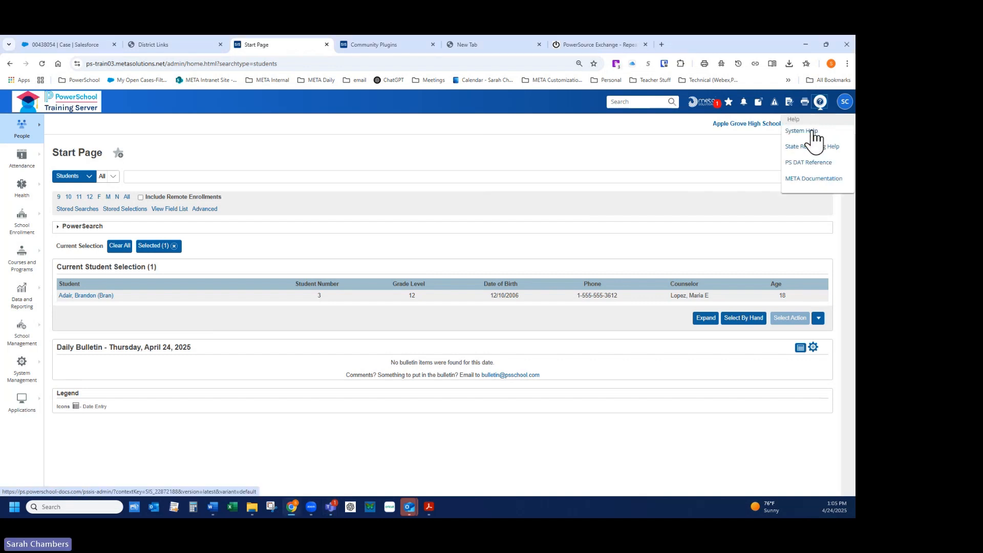
{"action": "left_click", "coordinate": [807, 180]}
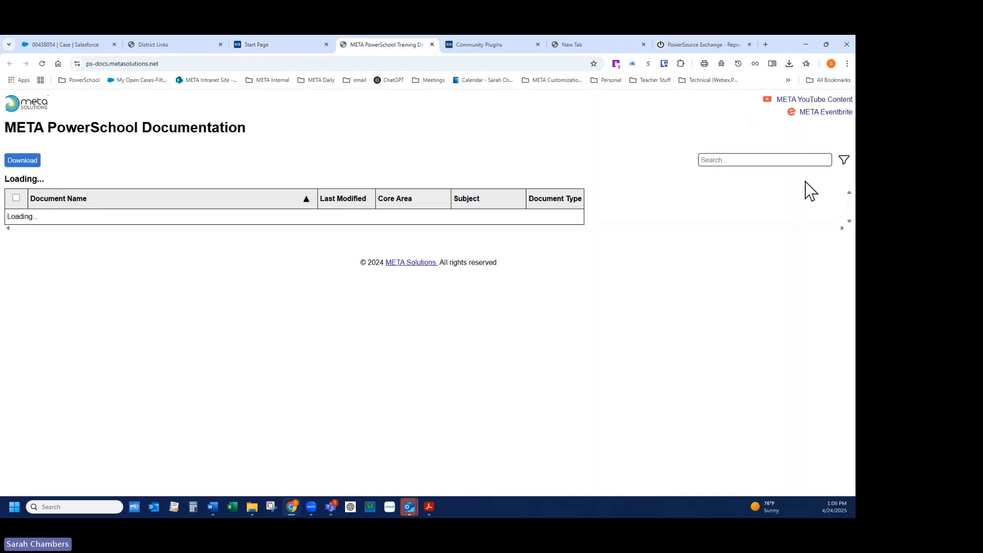
{"action": "left_click", "coordinate": [717, 161]}
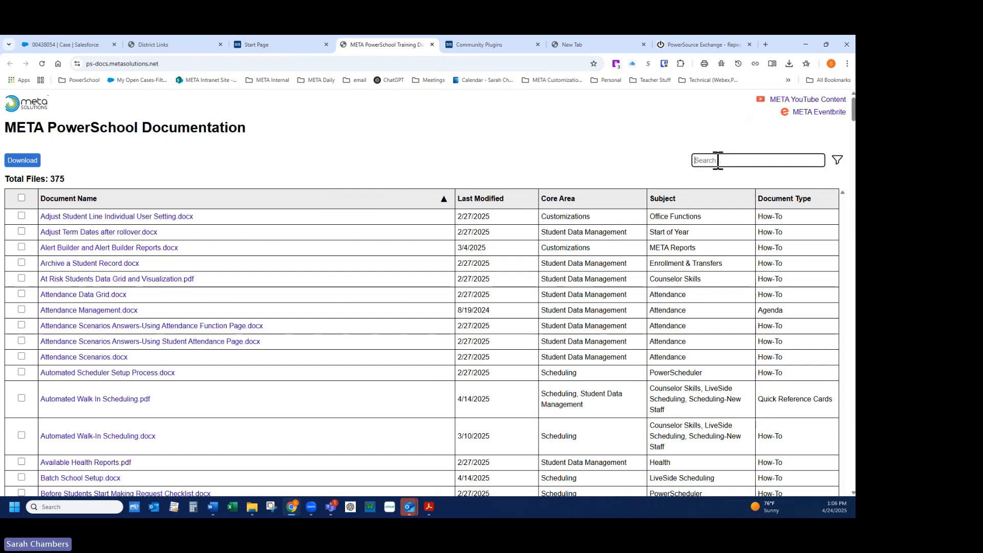
{"action": "type", "text": "log e"}
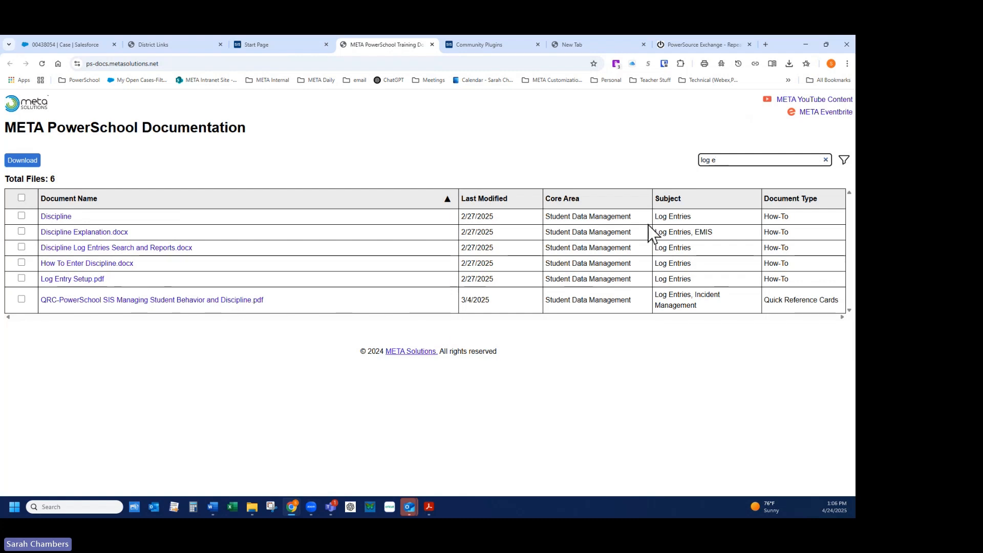
{"action": "left_click", "coordinate": [741, 161]}
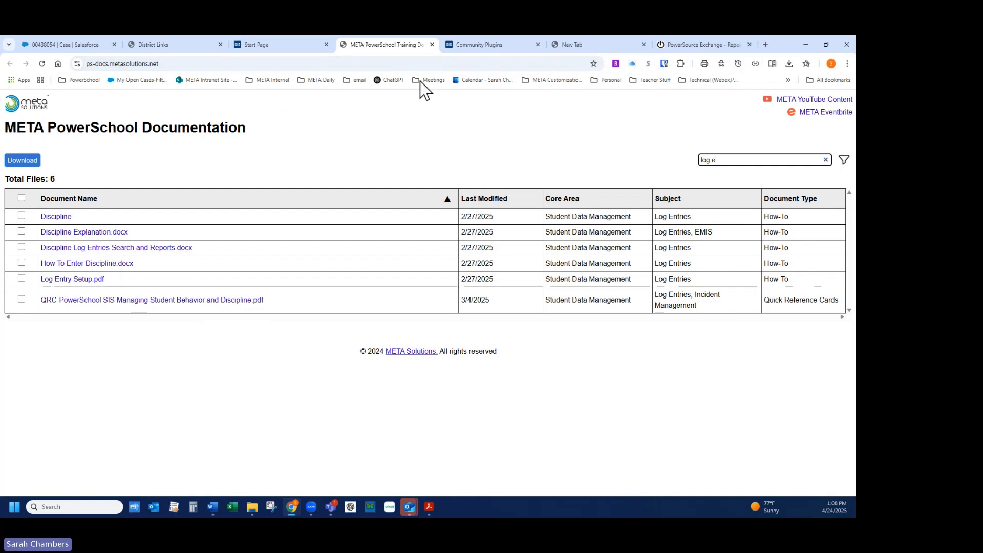
Step: Return to the PowerSchool Start Page, view its System Help article, and close the article
{"action": "left_click", "coordinate": [281, 46]}
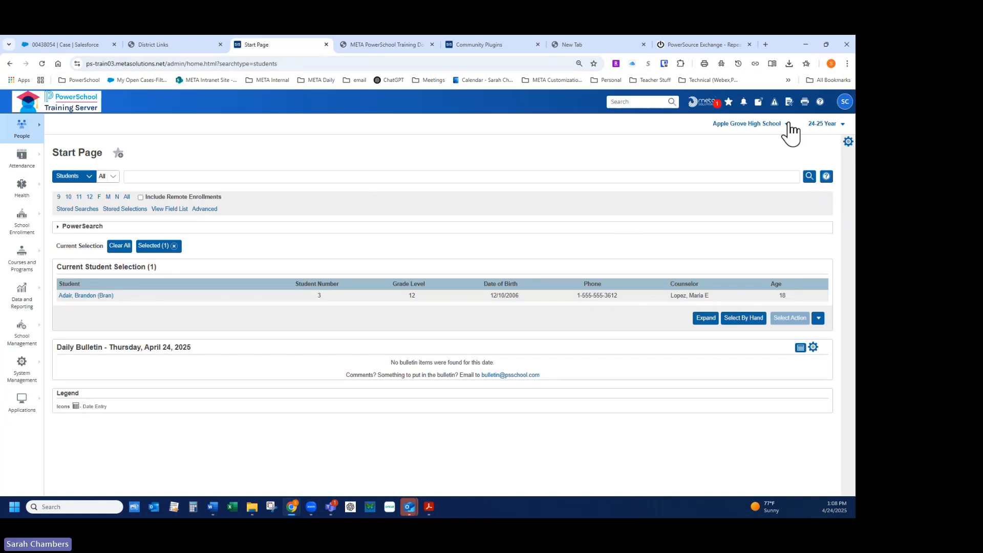
{"action": "left_click", "coordinate": [819, 102]}
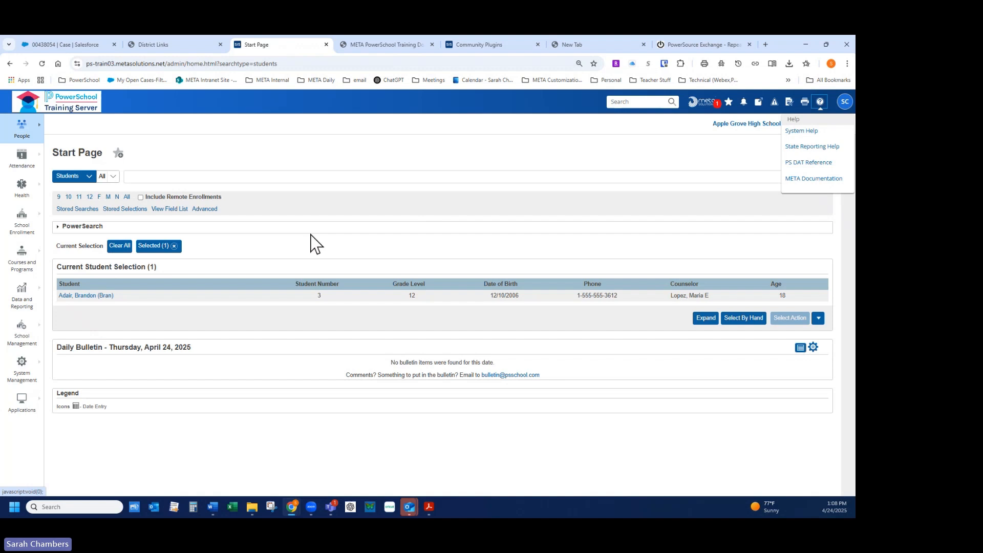
{"action": "left_click", "coordinate": [807, 133]}
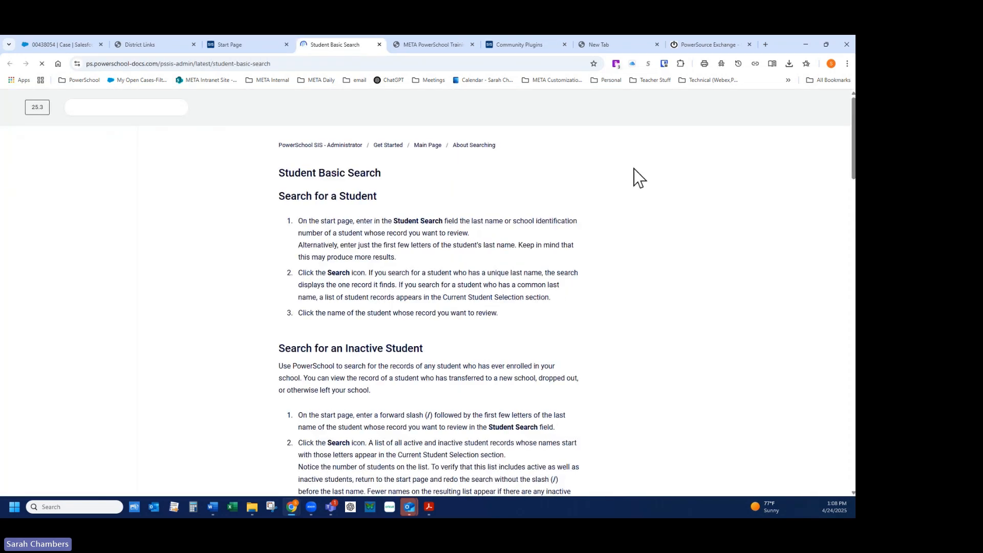
{"action": "left_click", "coordinate": [742, 108]}
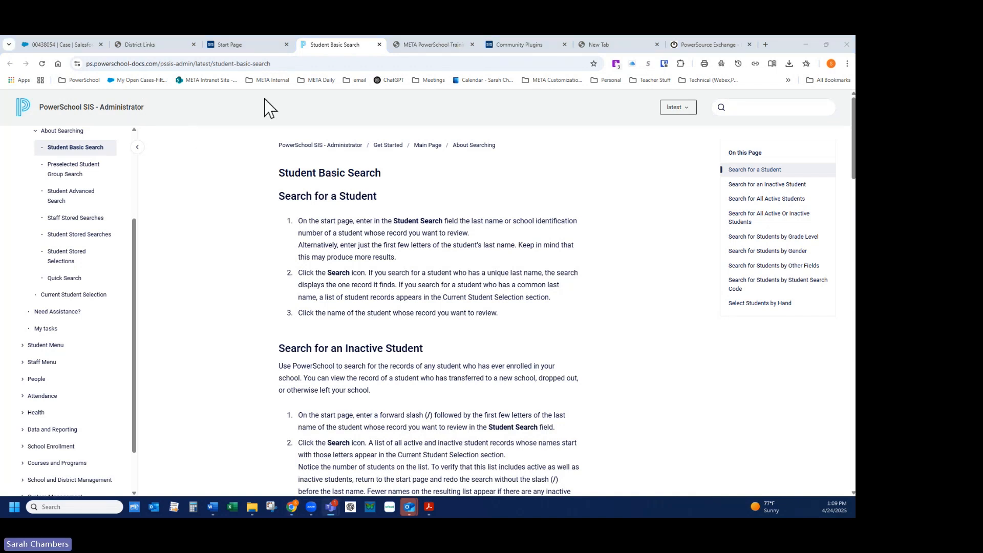
{"action": "left_click", "coordinate": [380, 45]}
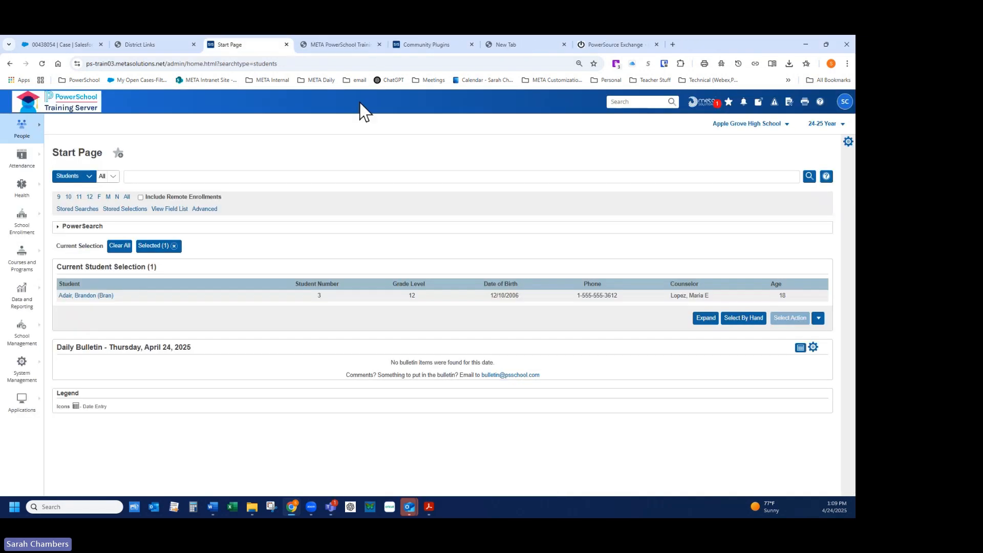
Step: Open the selected student's Log Entries page and bring up the System Help for that page
{"action": "left_click", "coordinate": [72, 297]}
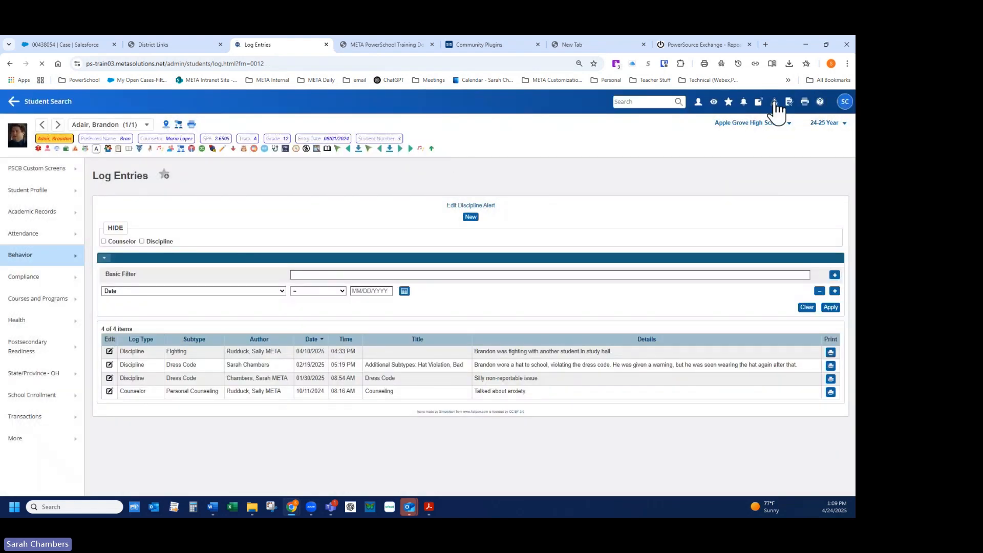
{"action": "left_click", "coordinate": [819, 103]}
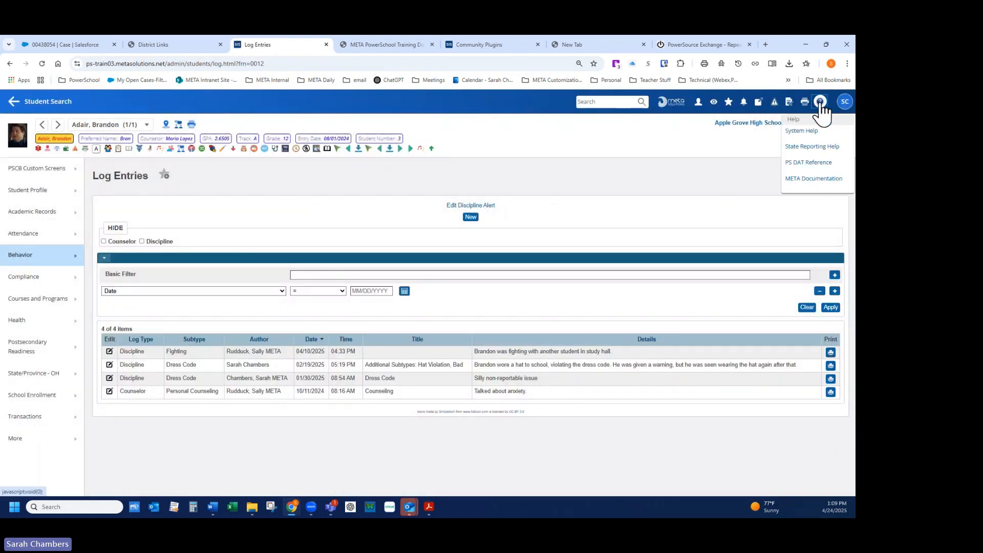
{"action": "left_click", "coordinate": [805, 132]}
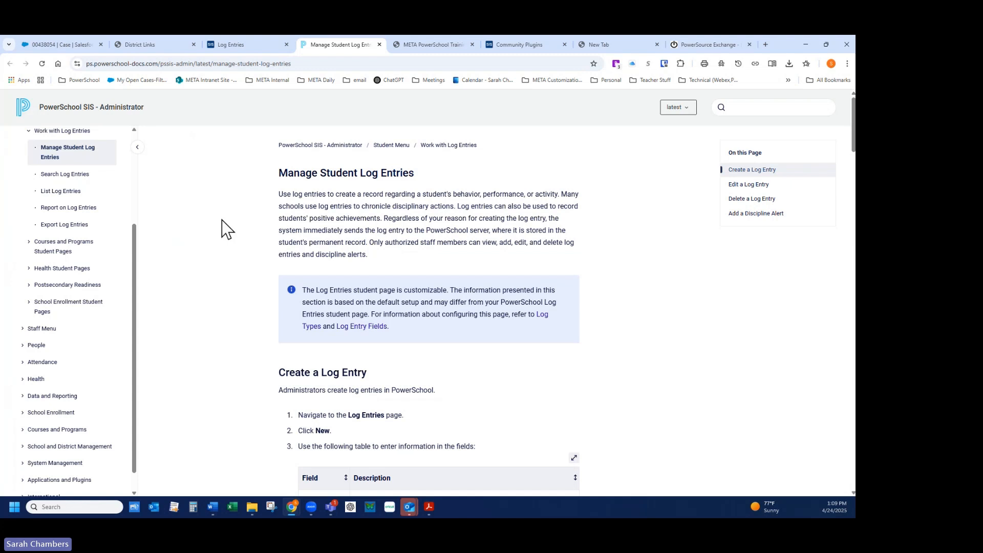
Step: Examine the field descriptions for creating a log entry in the help article, and close the article
{"action": "scroll", "coordinate": [447, 343], "scroll_direction": "down", "scroll_amount": 6}
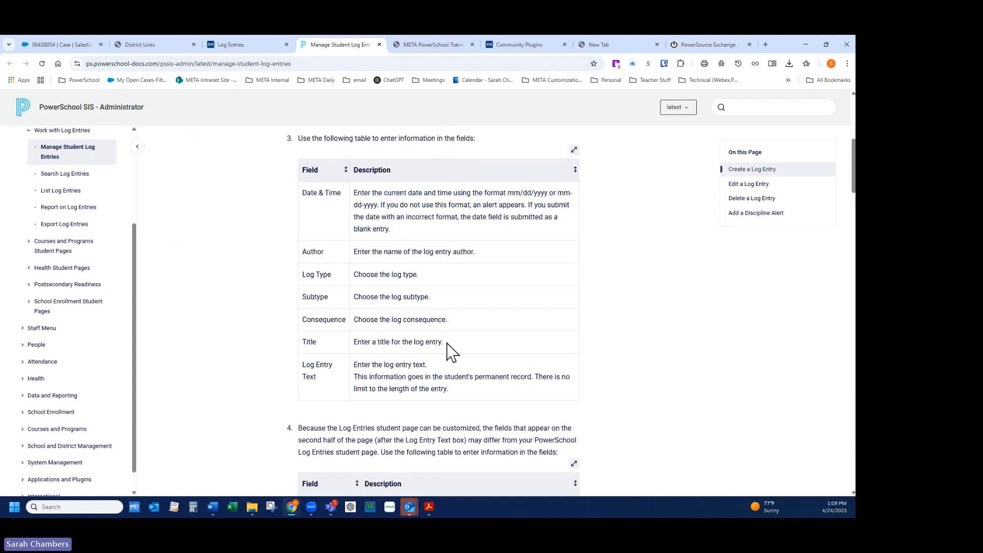
{"action": "scroll", "coordinate": [447, 343], "scroll_direction": "down", "scroll_amount": 8}
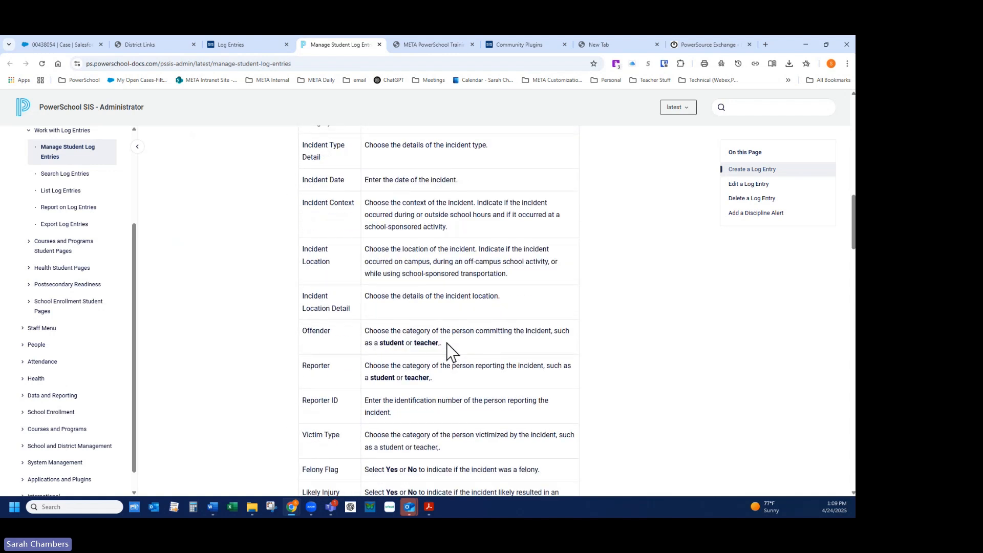
{"action": "scroll", "coordinate": [450, 352], "scroll_direction": "down", "scroll_amount": 4}
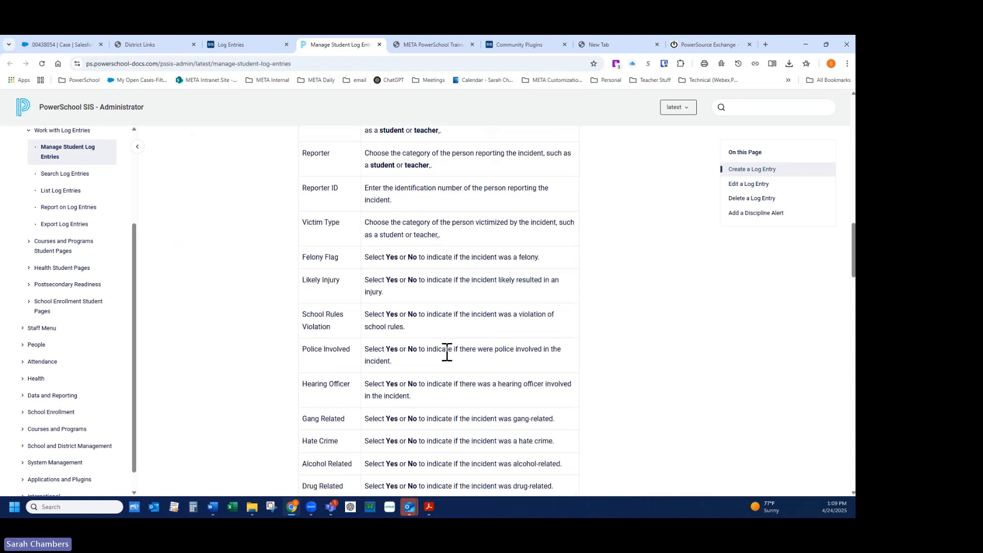
{"action": "scroll", "coordinate": [447, 353], "scroll_direction": "down", "scroll_amount": 8}
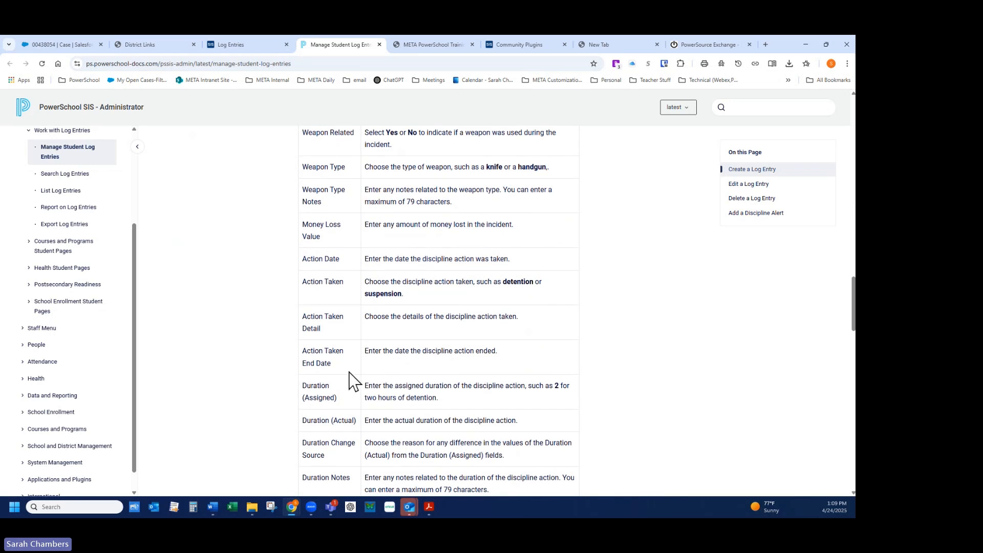
{"action": "scroll", "coordinate": [347, 381], "scroll_direction": "up", "scroll_amount": 8}
{"action": "scroll", "coordinate": [338, 380], "scroll_direction": "up", "scroll_amount": 12}
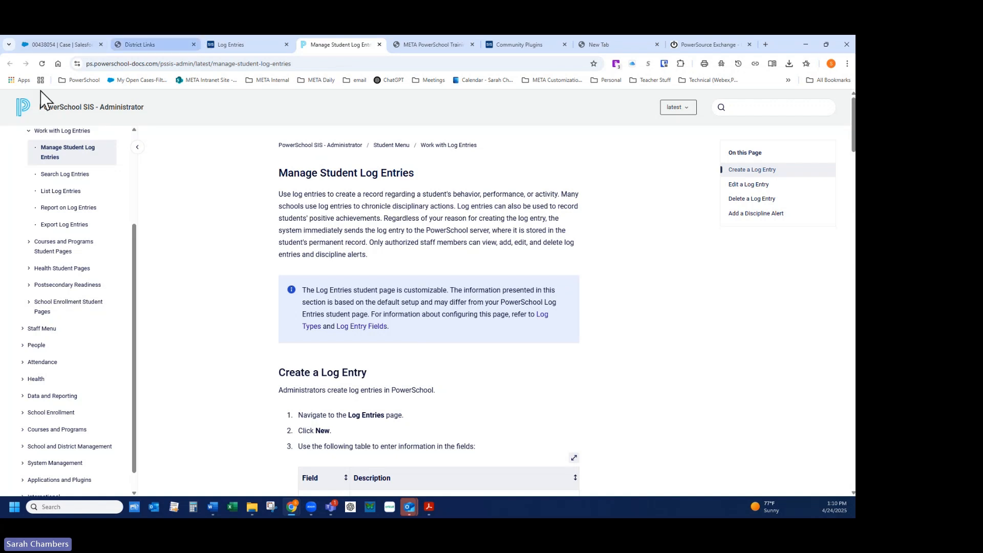
{"action": "left_click", "coordinate": [379, 44]}
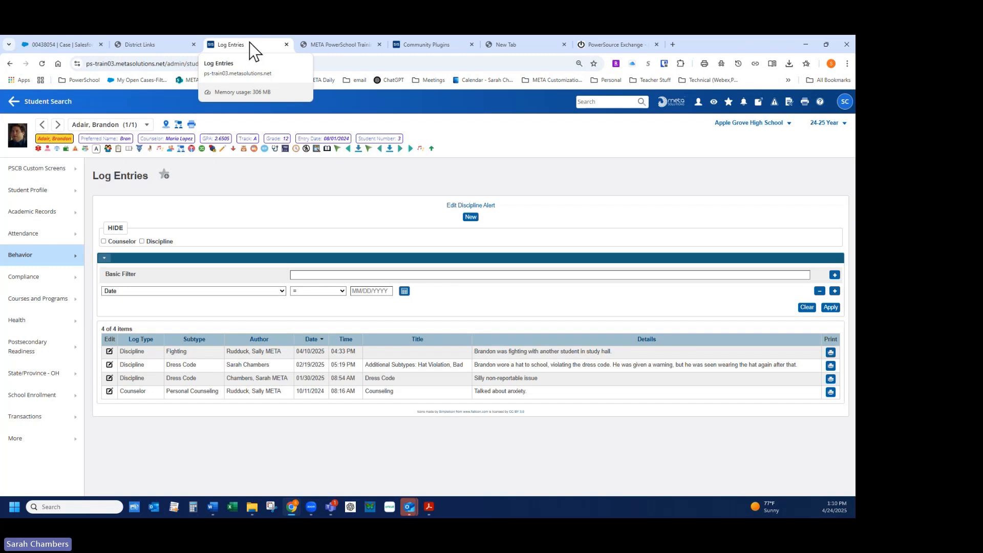
Step: Open the META Customizations Catalog and filter the list by the Log Entries category
{"action": "left_click", "coordinate": [759, 104]}
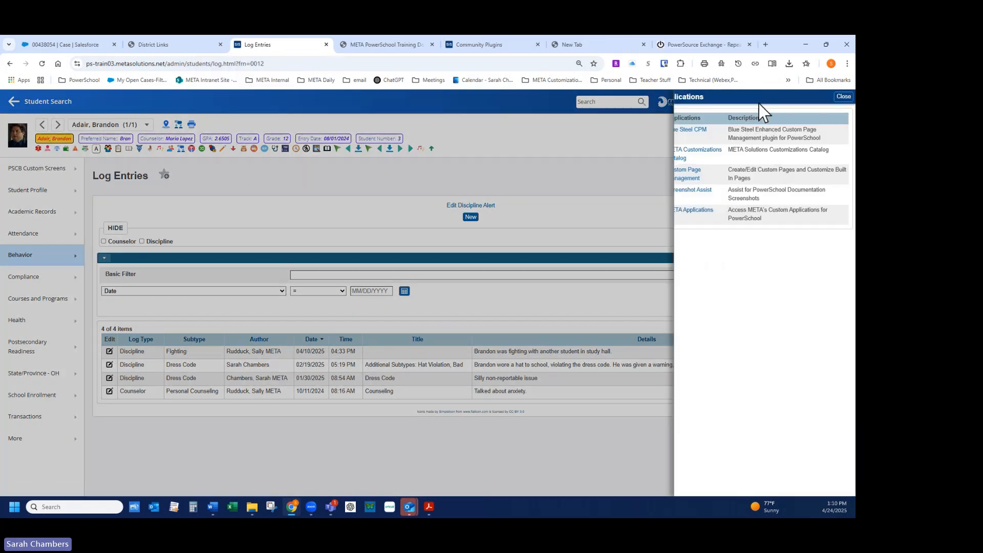
{"action": "left_click", "coordinate": [699, 154]}
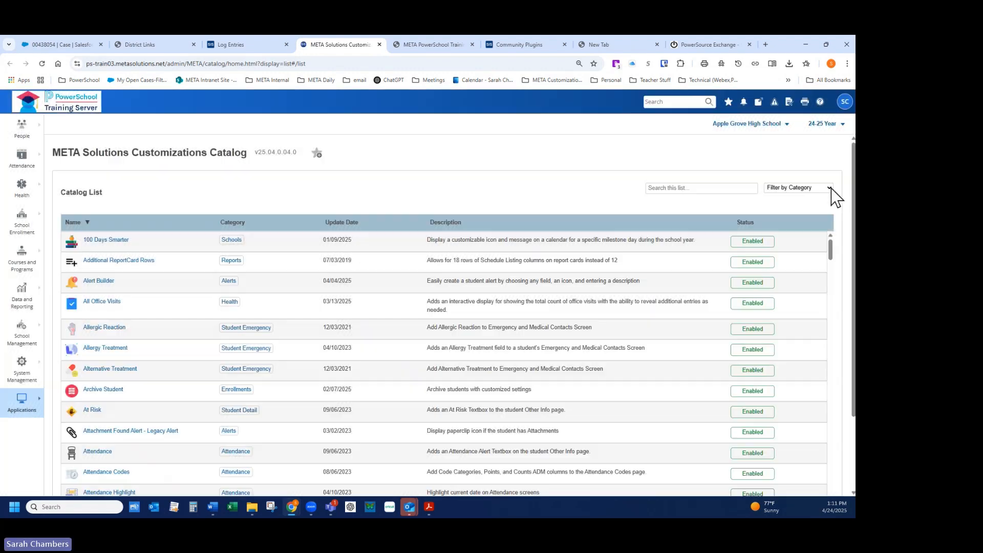
{"action": "left_click", "coordinate": [829, 188]}
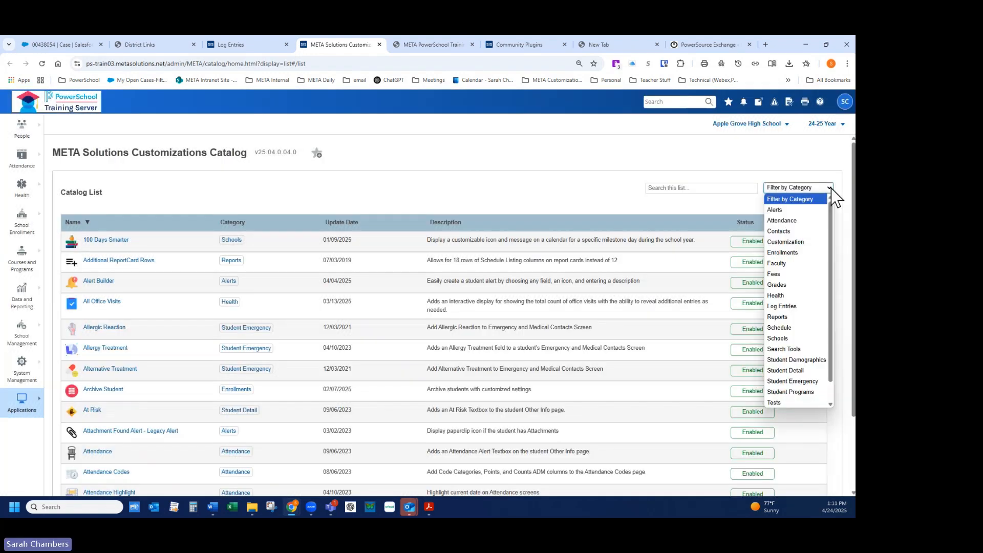
{"action": "left_click", "coordinate": [780, 308]}
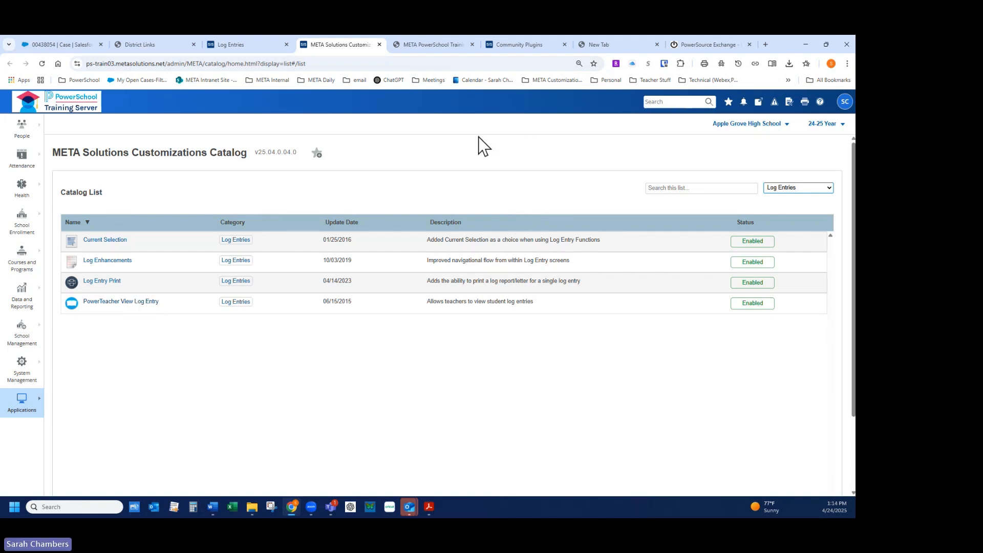
Step: Search PowerSchool for "community plugin" and open the Community Plugins page
{"action": "left_click", "coordinate": [684, 102]}
{"action": "left_click", "coordinate": [664, 105]}
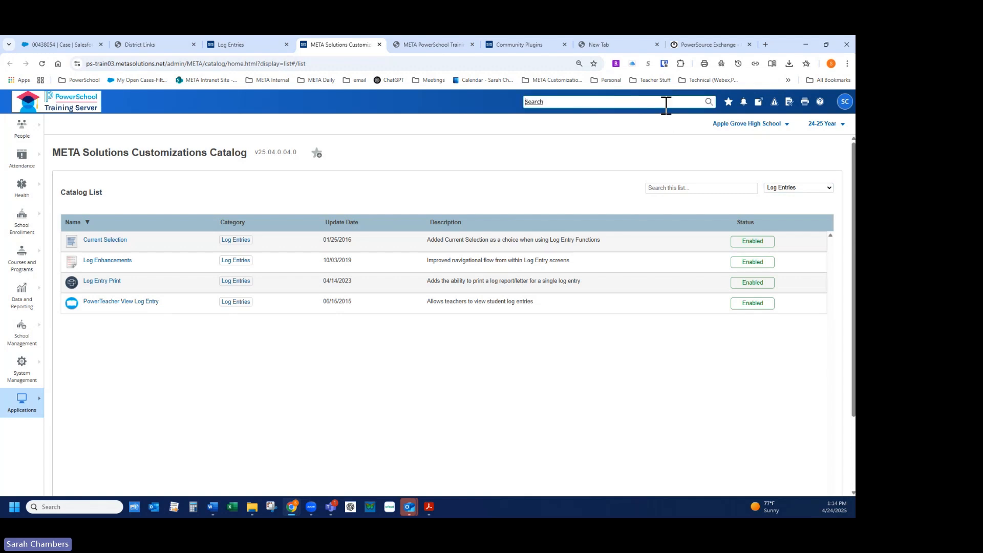
{"action": "type", "text": "community plugin"}
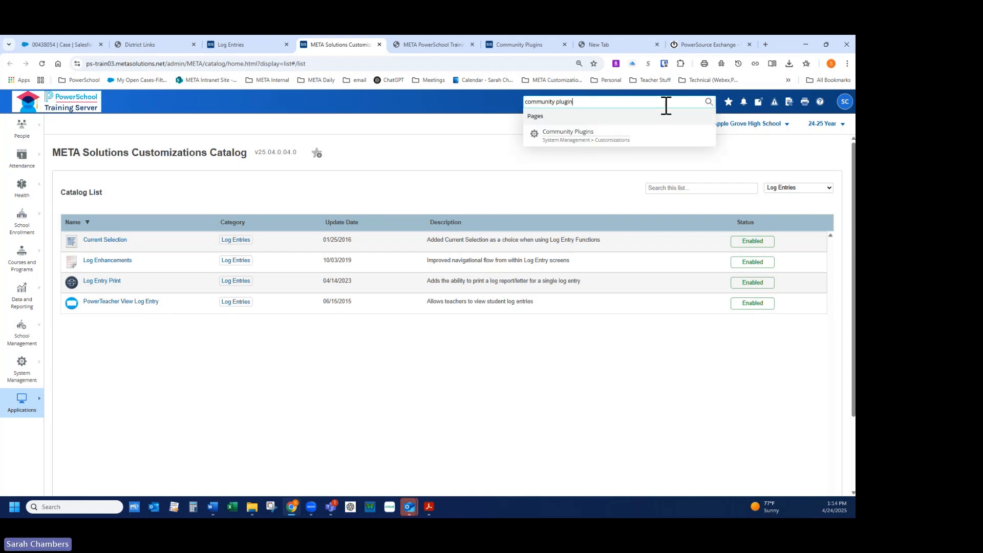
{"action": "left_click", "coordinate": [588, 139]}
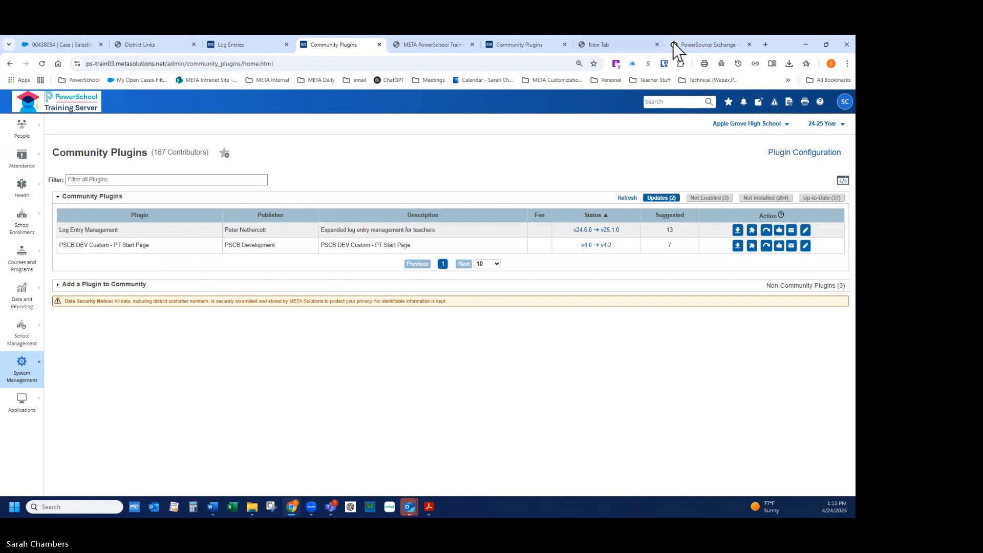
Step: Examine the Repeat Log Entries Fixed New UI plugin's description and instructions on PowerSource Exchange, and return to Community Plugins
{"action": "left_click", "coordinate": [695, 42]}
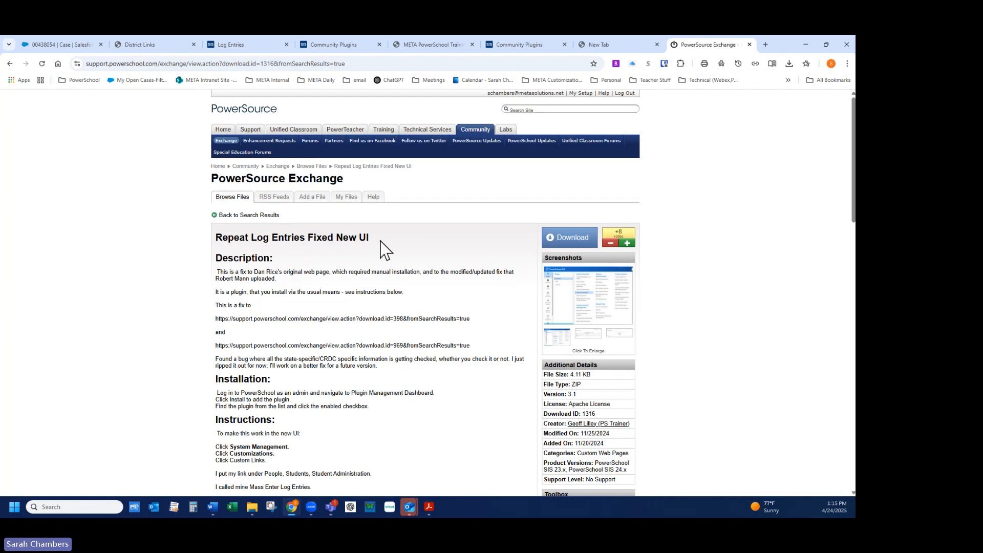
{"action": "scroll", "coordinate": [383, 248], "scroll_direction": "down", "scroll_amount": 3}
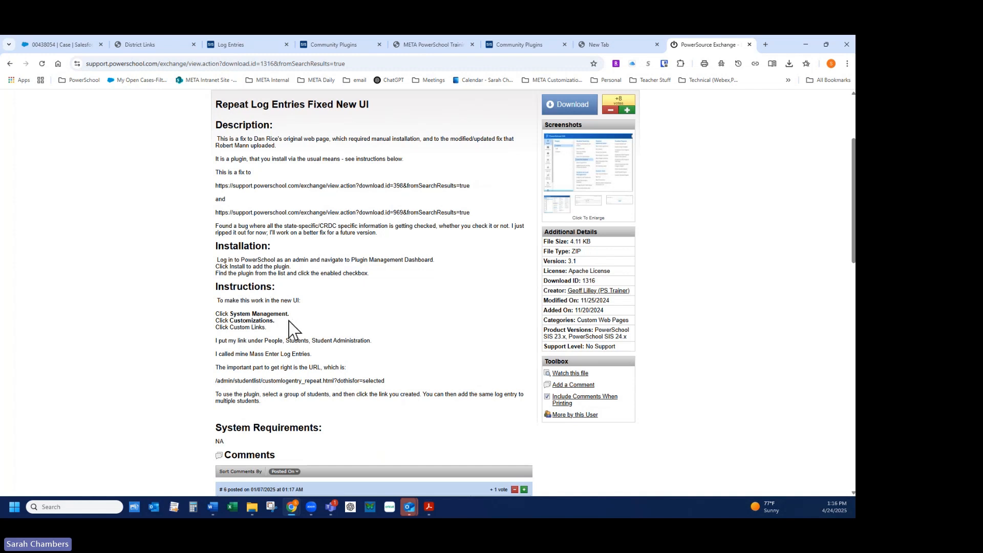
{"action": "scroll", "coordinate": [378, 307], "scroll_direction": "up", "scroll_amount": 2}
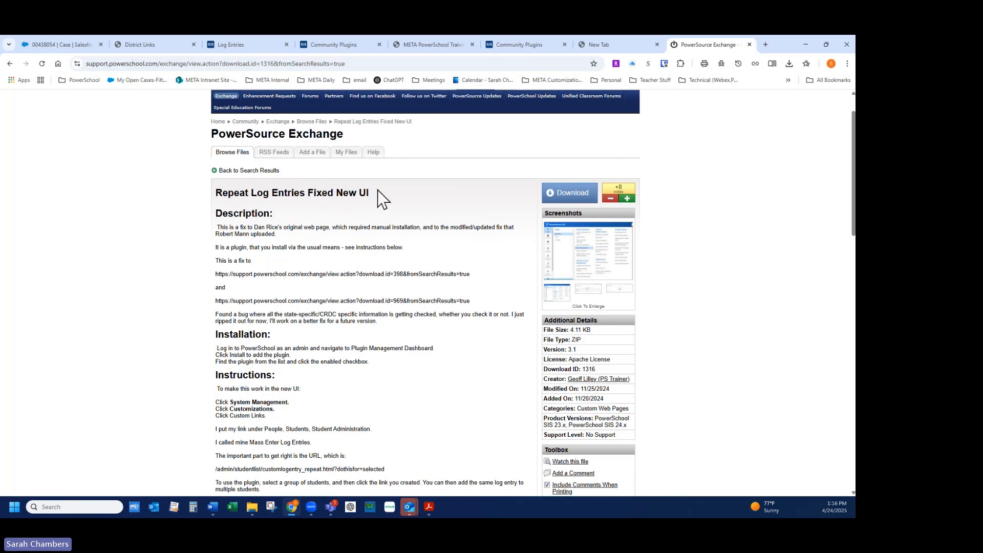
{"action": "scroll", "coordinate": [333, 324], "scroll_direction": "down", "scroll_amount": 3}
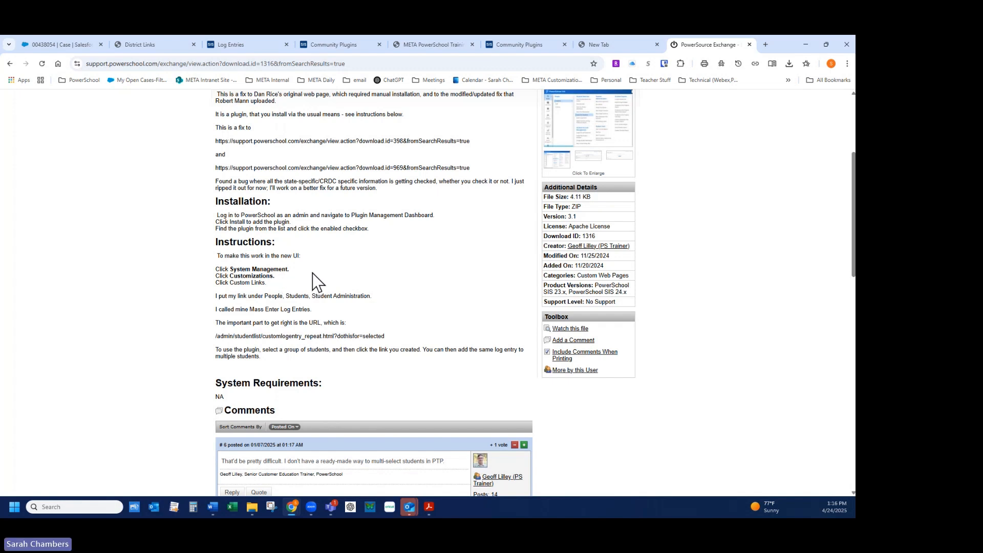
{"action": "scroll", "coordinate": [312, 272], "scroll_direction": "up", "scroll_amount": 3}
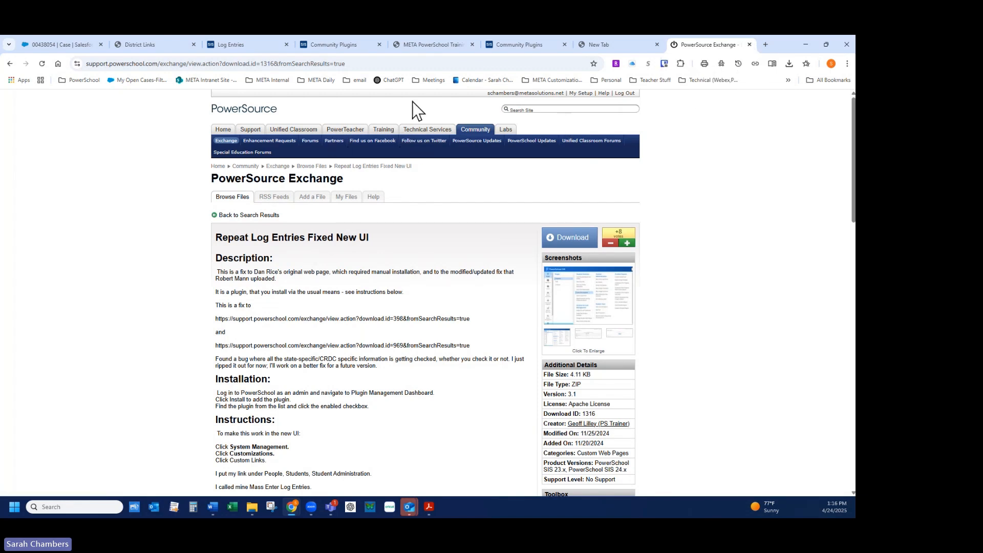
{"action": "left_click", "coordinate": [322, 45]}
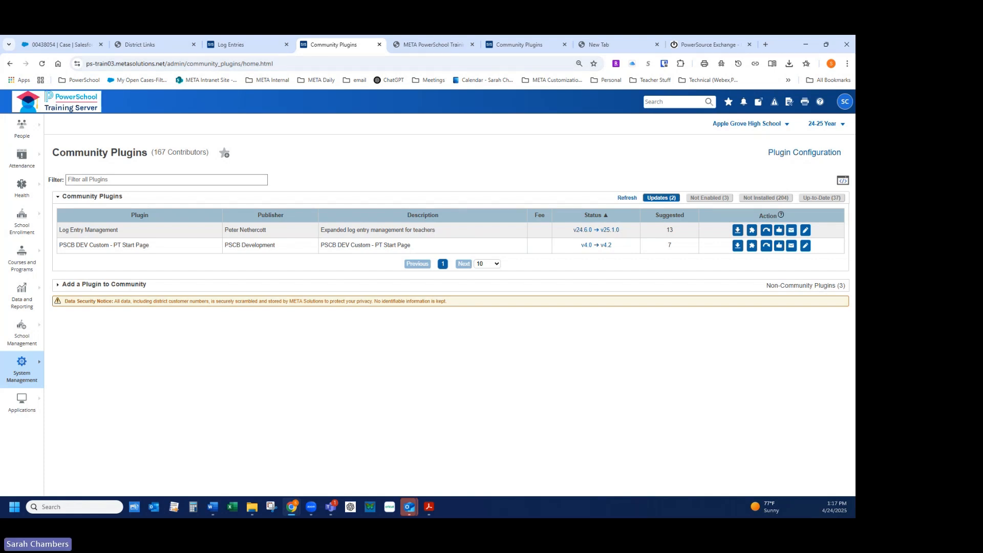
Step: Switch to the District Office session and open the Log Entry Fields page from the district's Behavior settings
{"action": "key", "text": "alt+Tab"}
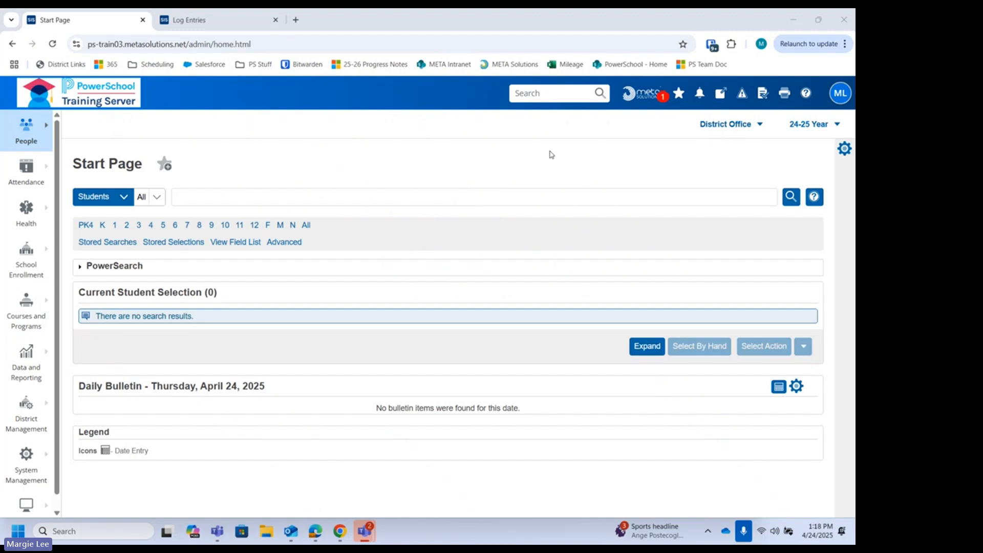
{"action": "left_click", "coordinate": [21, 429]}
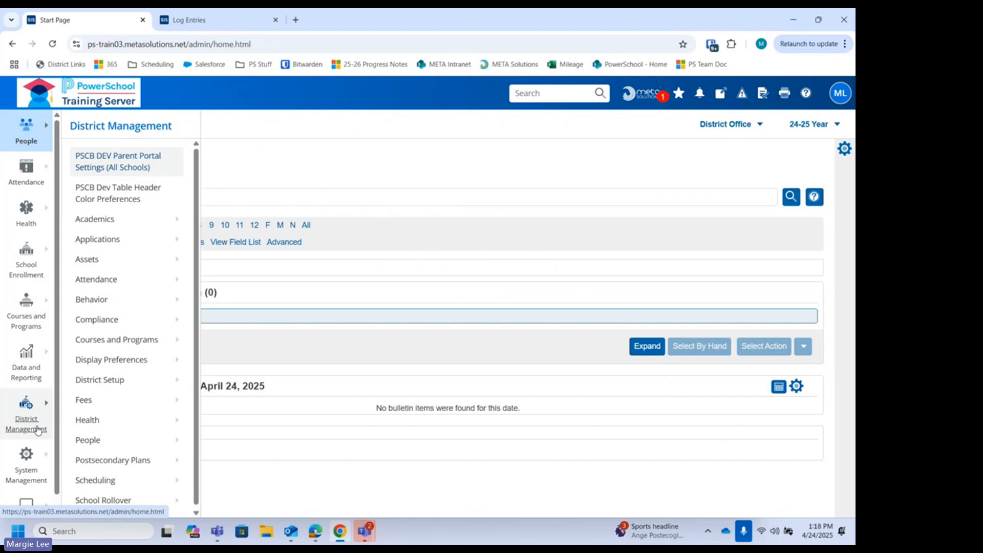
{"action": "left_click", "coordinate": [92, 306]}
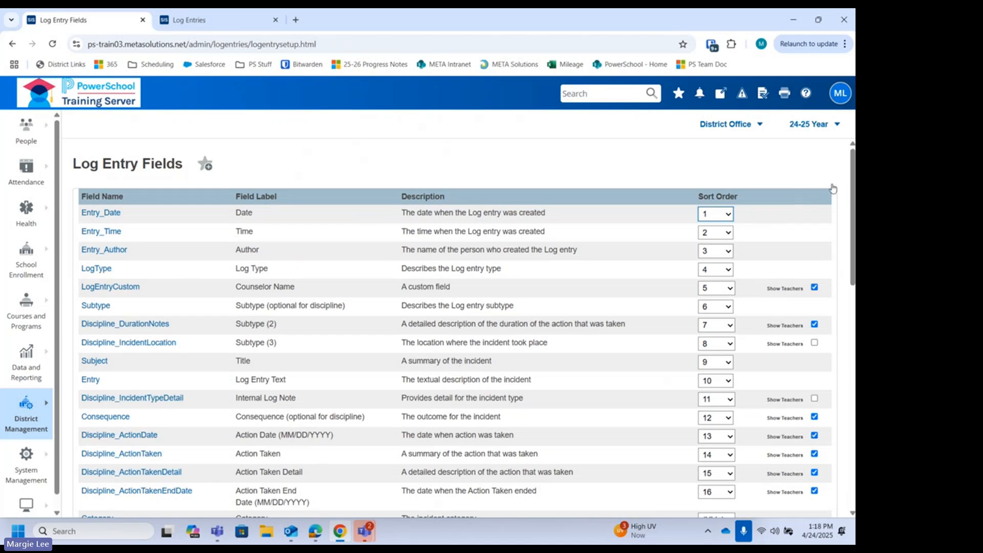
Step: Check the Log Entry Management Training meeting in Microsoft Teams and return to the Log Entry Fields page
{"action": "mouse_move", "coordinate": [365, 531]}
{"action": "left_click", "coordinate": [468, 420]}
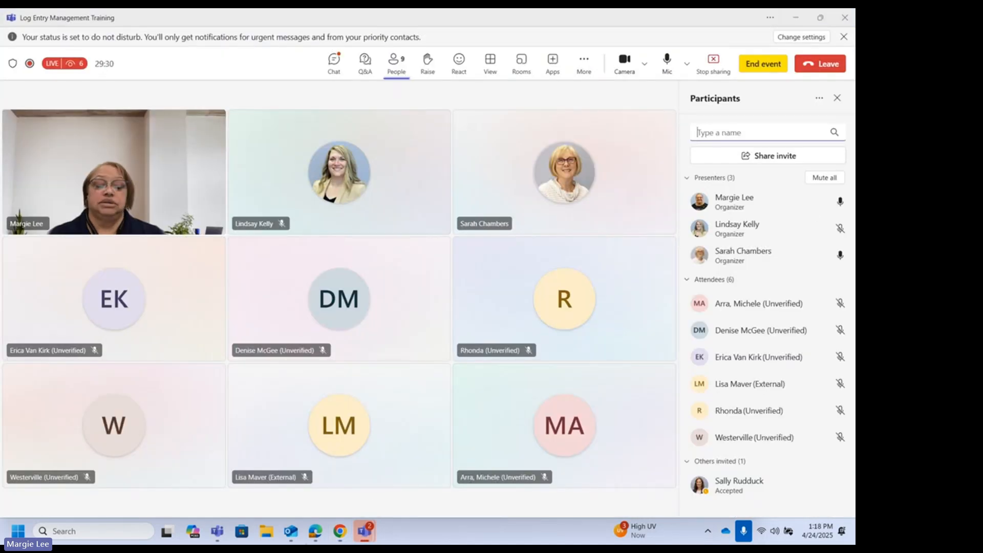
{"action": "left_click", "coordinate": [338, 446]}
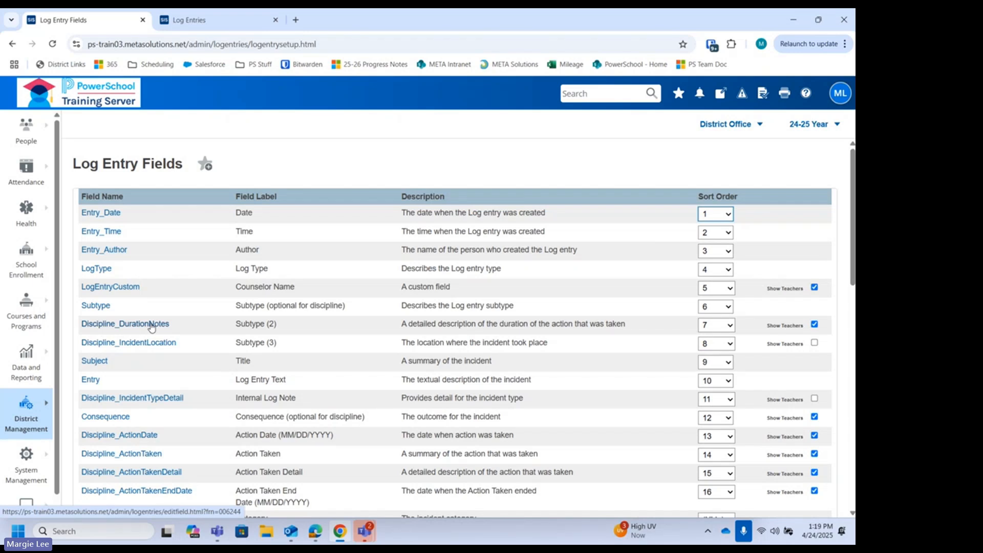
Step: Hide the Discipline_DurationNotes field by setting its sort order to (Hide), and submit the change
{"action": "left_click", "coordinate": [712, 327]}
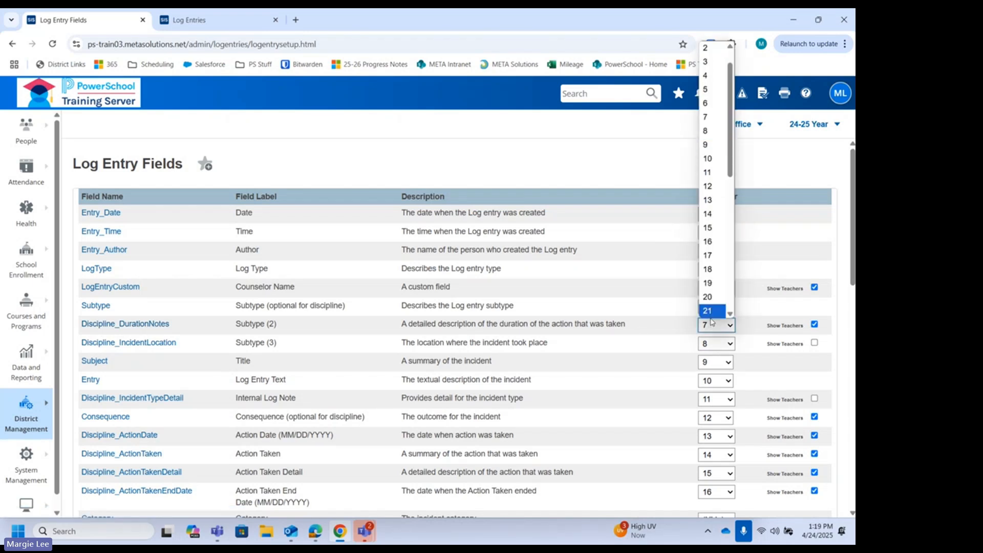
{"action": "scroll", "coordinate": [714, 204], "scroll_direction": "up", "scroll_amount": 1}
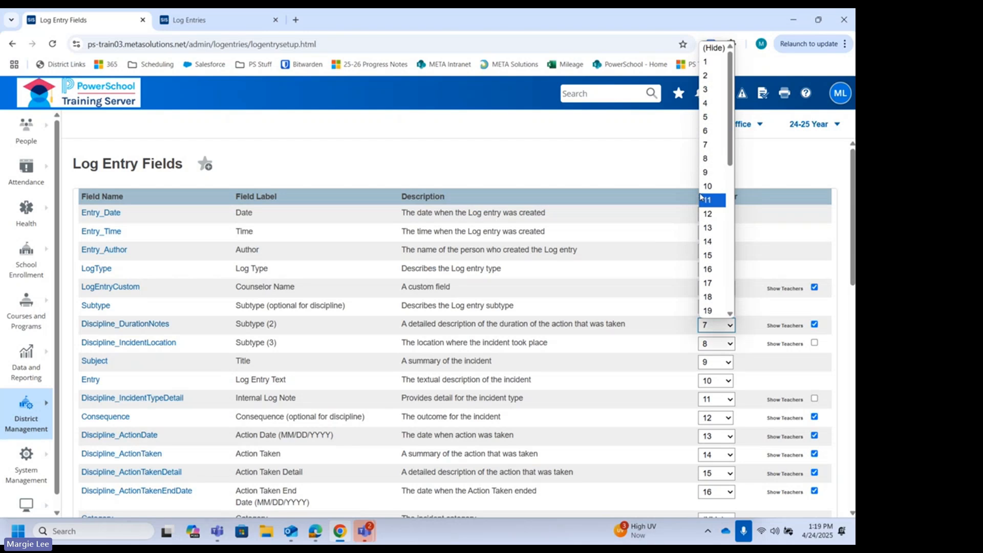
{"action": "left_click", "coordinate": [714, 47]}
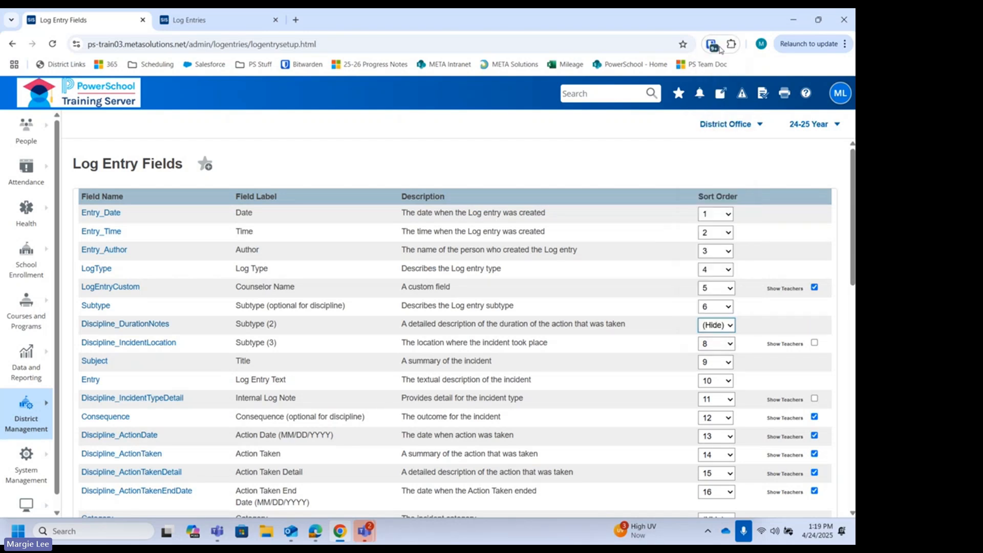
{"action": "scroll", "coordinate": [768, 318], "scroll_direction": "down", "scroll_amount": 10}
{"action": "scroll", "coordinate": [786, 324], "scroll_direction": "down", "scroll_amount": 5}
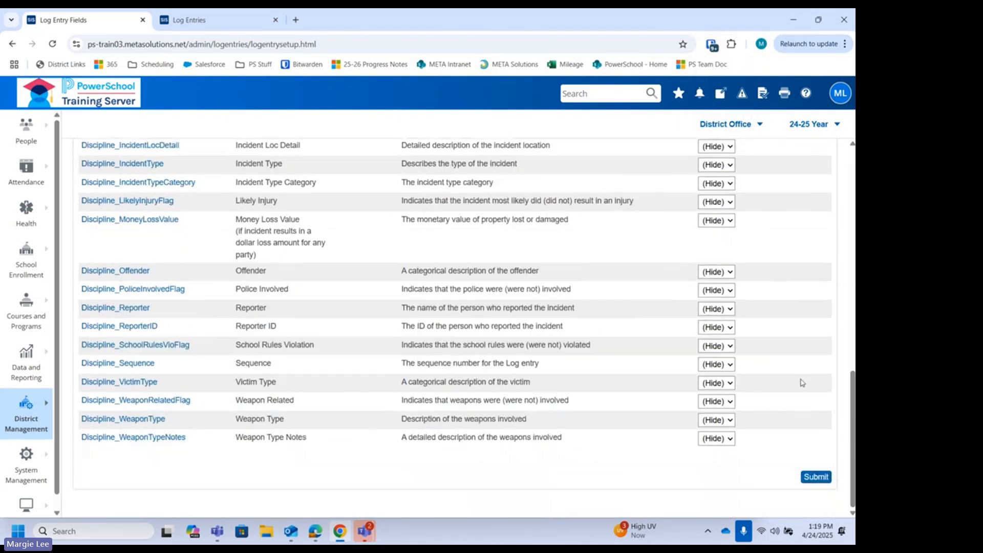
{"action": "left_click", "coordinate": [816, 477]}
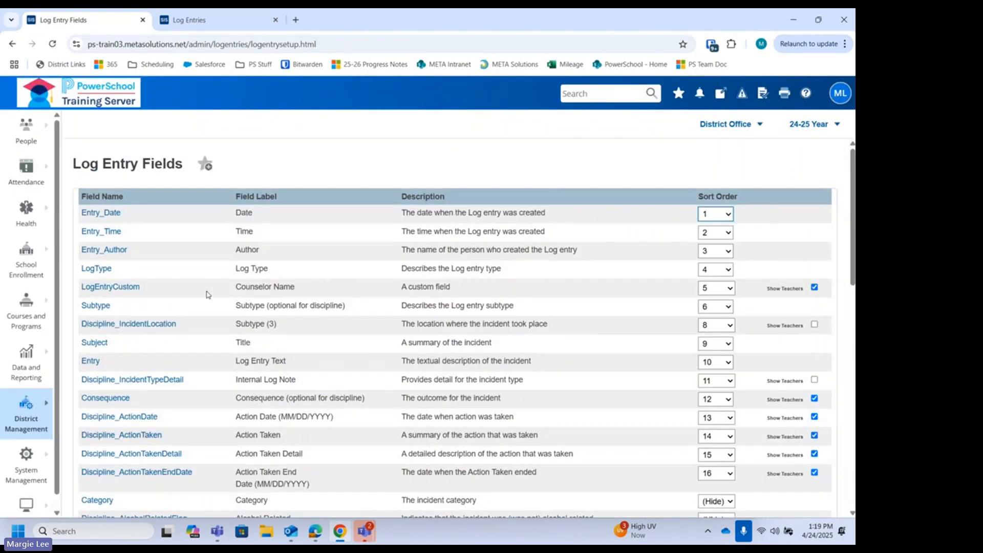
Step: Restore the hidden Discipline_DurationNotes field with sort order 7 and submit the field list
{"action": "scroll", "coordinate": [293, 380], "scroll_direction": "down", "scroll_amount": 4}
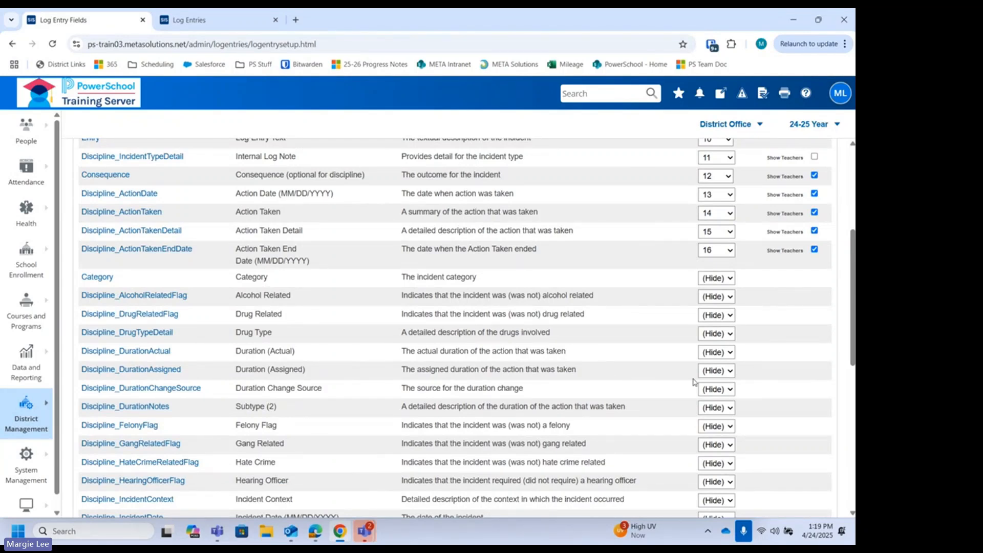
{"action": "left_click", "coordinate": [715, 408]}
{"action": "left_click", "coordinate": [713, 227]}
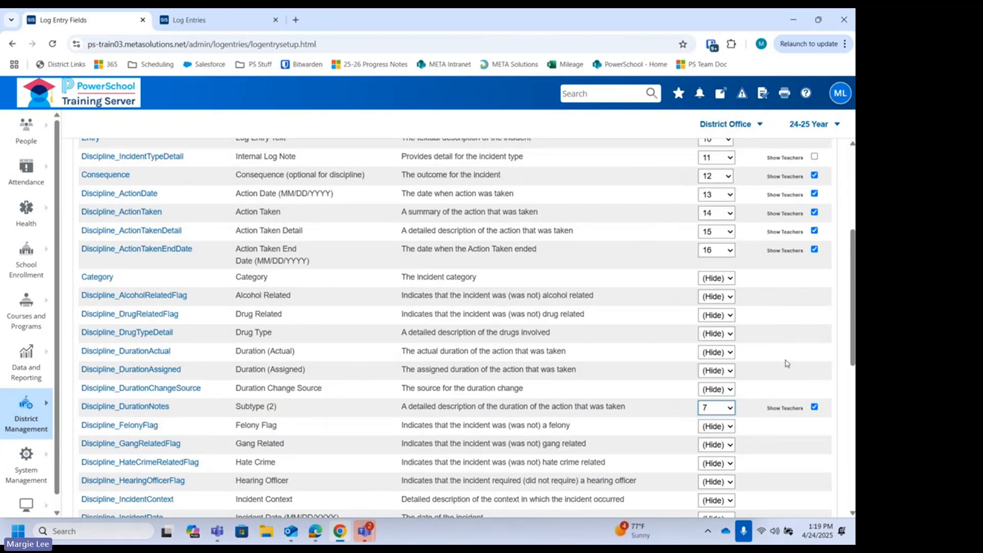
{"action": "scroll", "coordinate": [778, 358], "scroll_direction": "down", "scroll_amount": 8}
{"action": "left_click", "coordinate": [816, 476]}
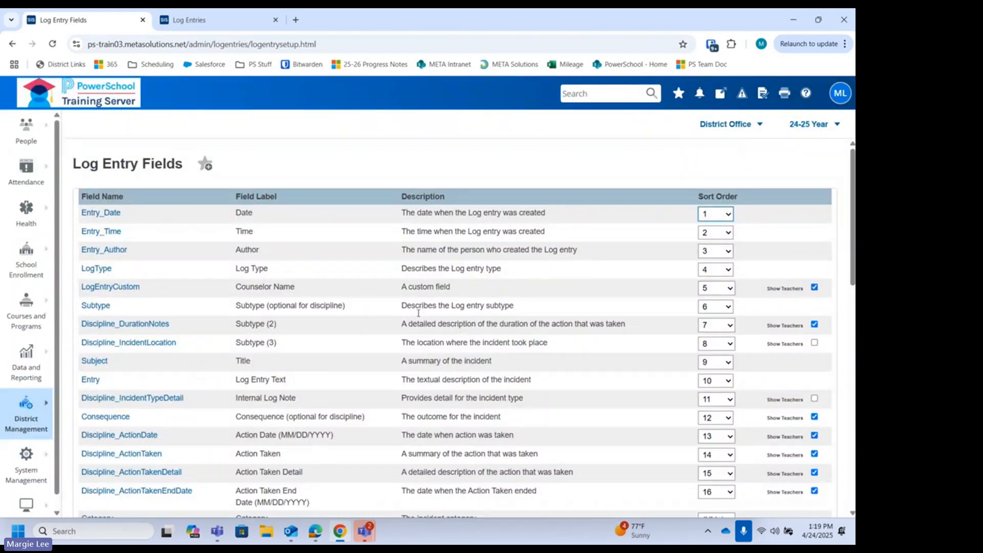
Step: Relabel the Entry_Author field as Reporting Person, submit it, and reopen the field to review its settings
{"action": "left_click", "coordinate": [108, 253]}
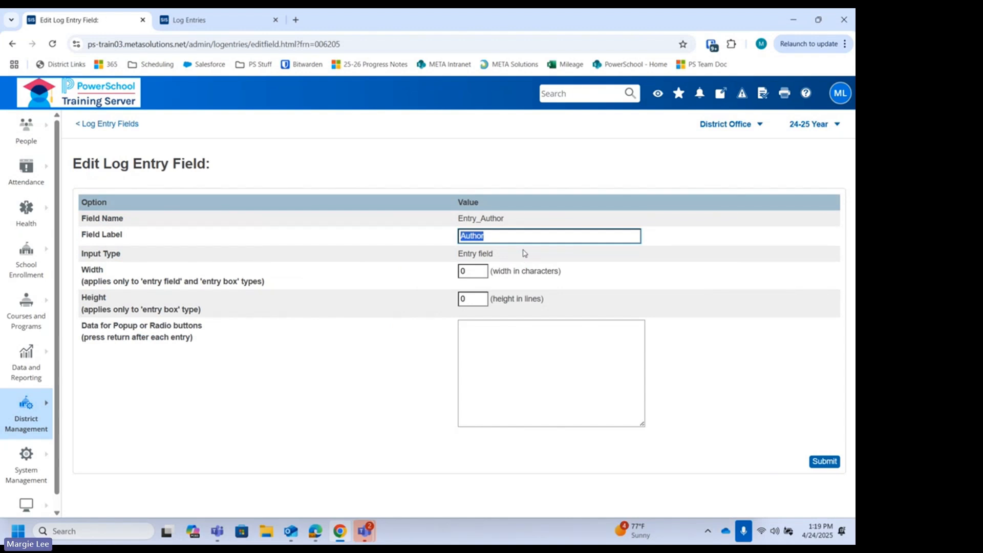
{"action": "type", "text": "Reporting Person"}
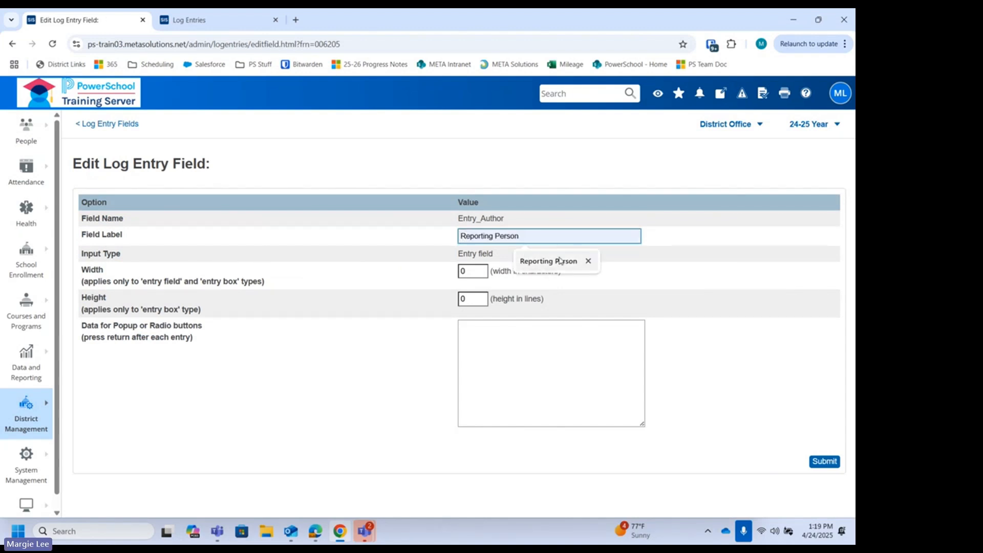
{"action": "left_click", "coordinate": [563, 262]}
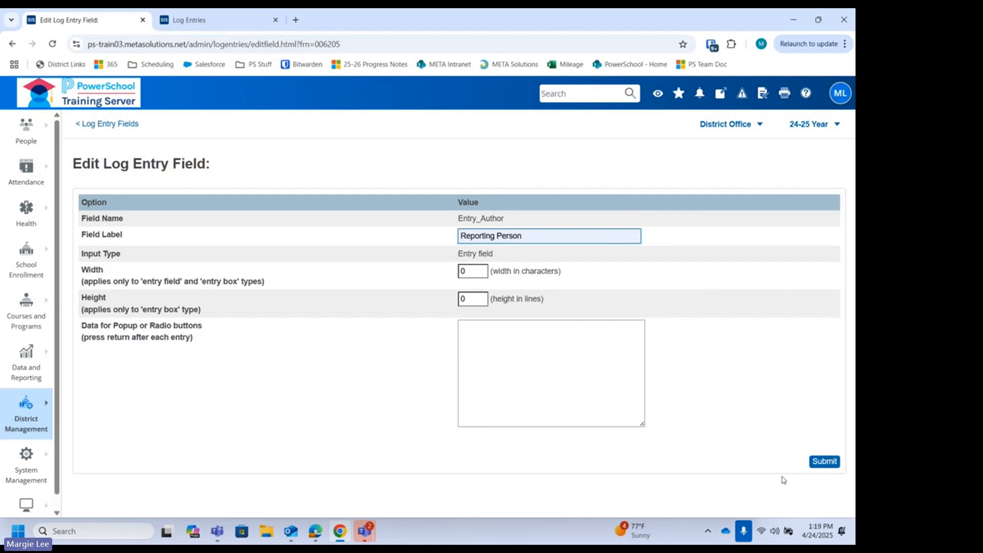
{"action": "left_click", "coordinate": [824, 460]}
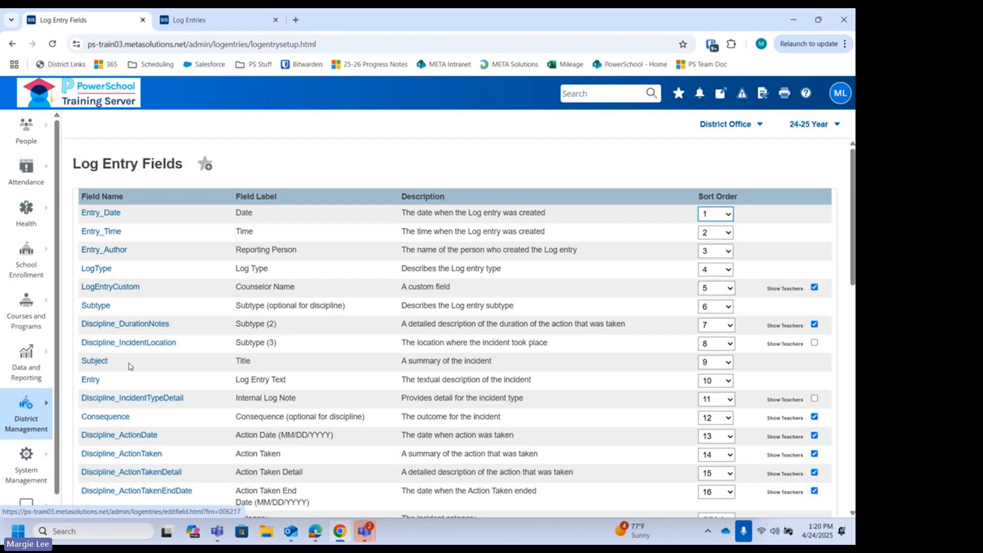
{"action": "left_click", "coordinate": [105, 255]}
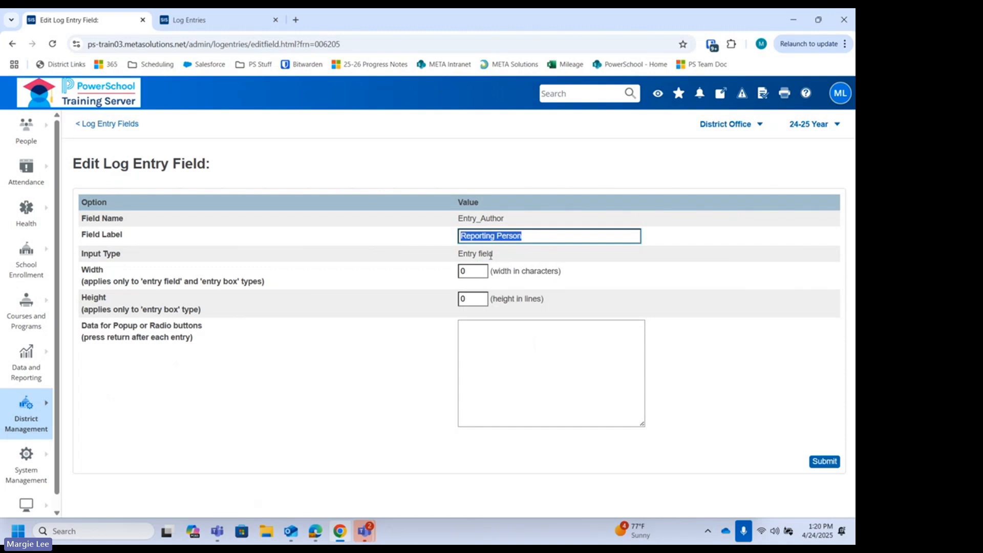
{"action": "left_click", "coordinate": [119, 129]}
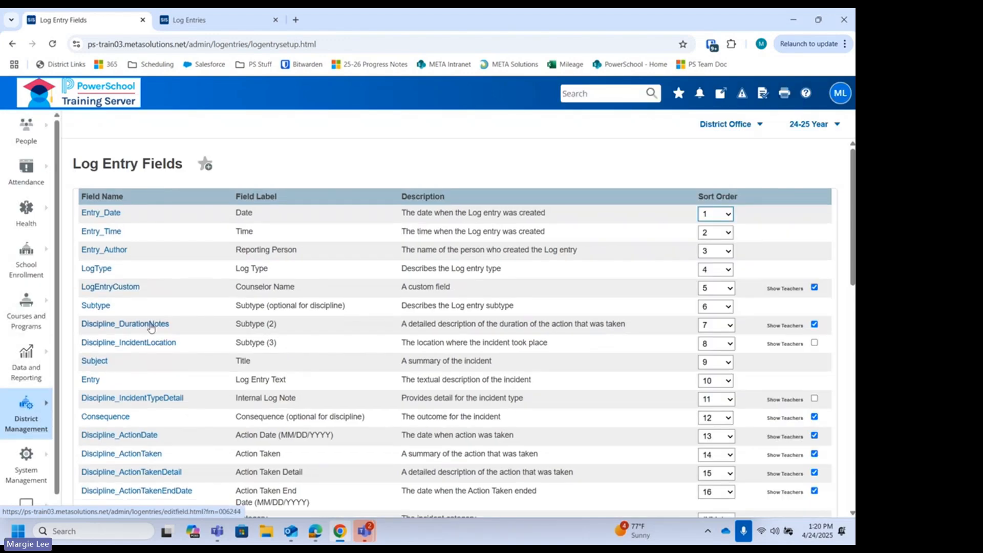
Step: Try setting Discipline_DurationNotes to Radio buttons with an added JDC;Juvenile Court choice below Disruptive, and return to the field list without submitting
{"action": "left_click", "coordinate": [151, 325]}
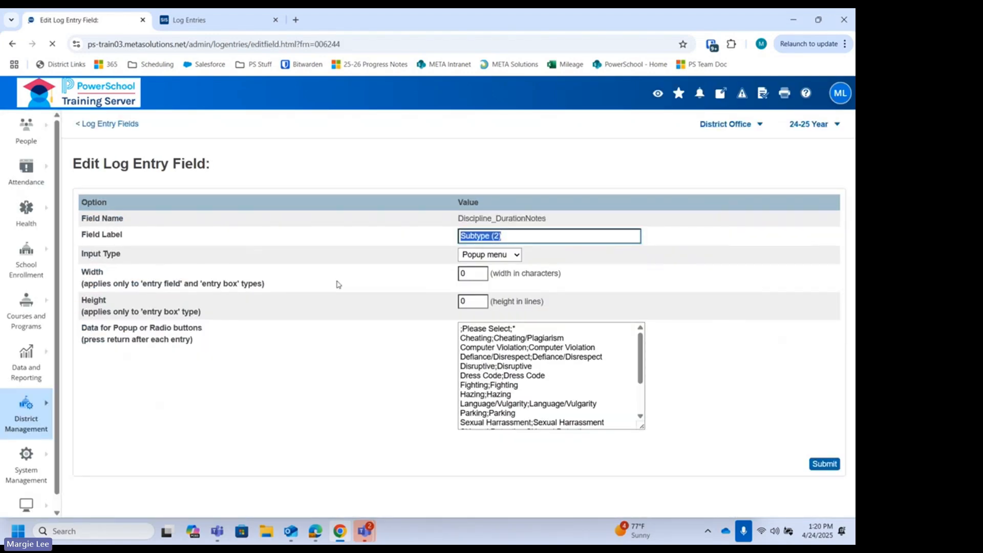
{"action": "left_click", "coordinate": [496, 258]}
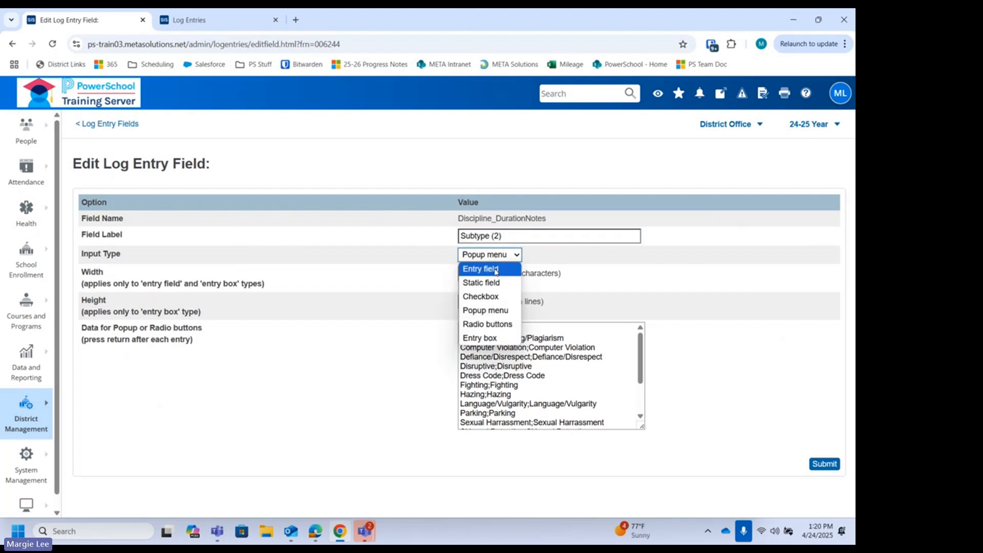
{"action": "left_click", "coordinate": [491, 331]}
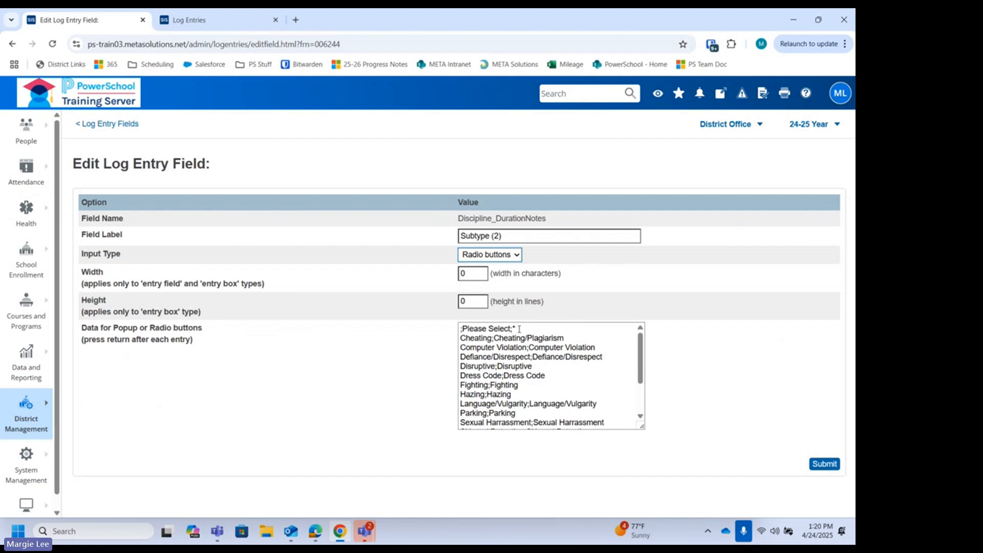
{"action": "left_click_drag", "start_coordinate": [516, 329], "coordinate": [458, 332]}
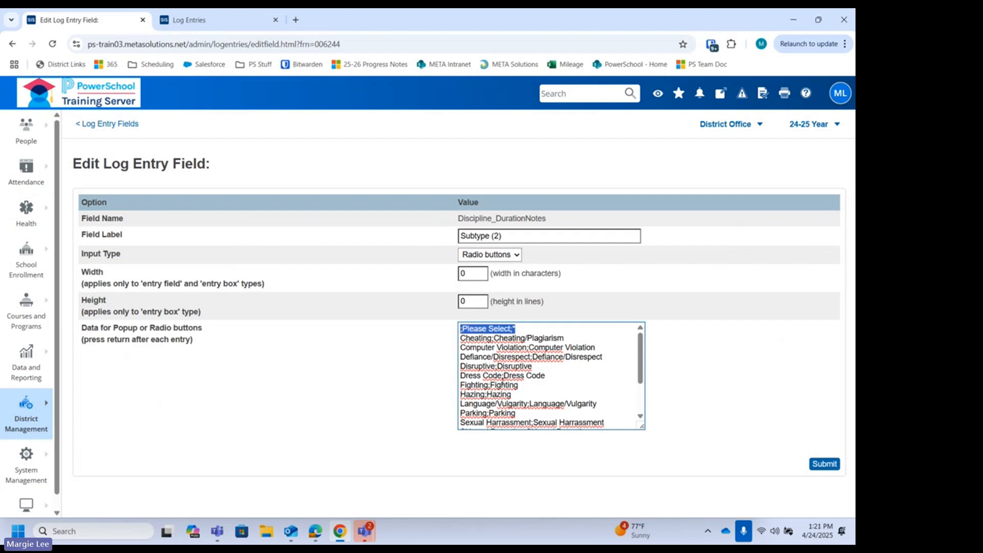
{"action": "left_click", "coordinate": [539, 369]}
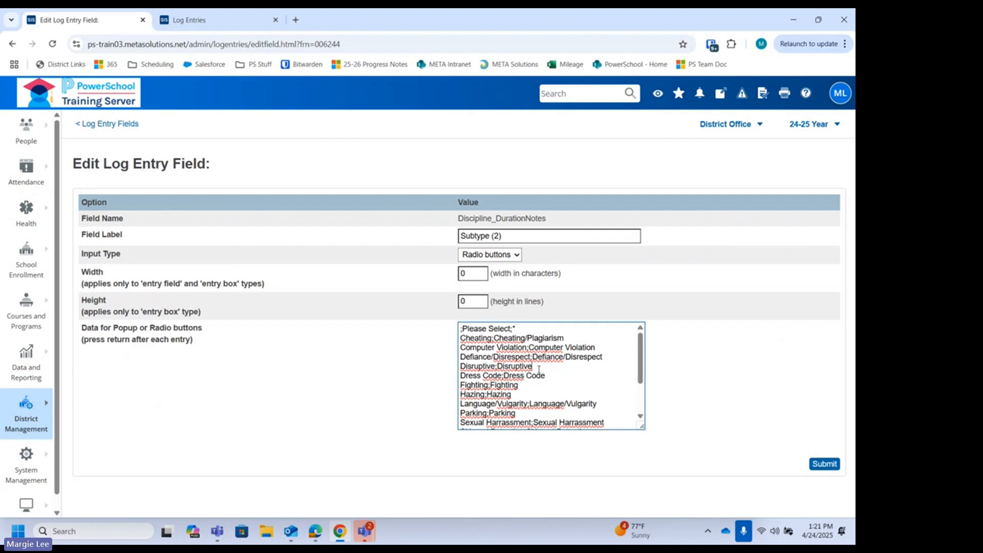
{"action": "key", "text": "Return"}
{"action": "type", "text": "JDC"}
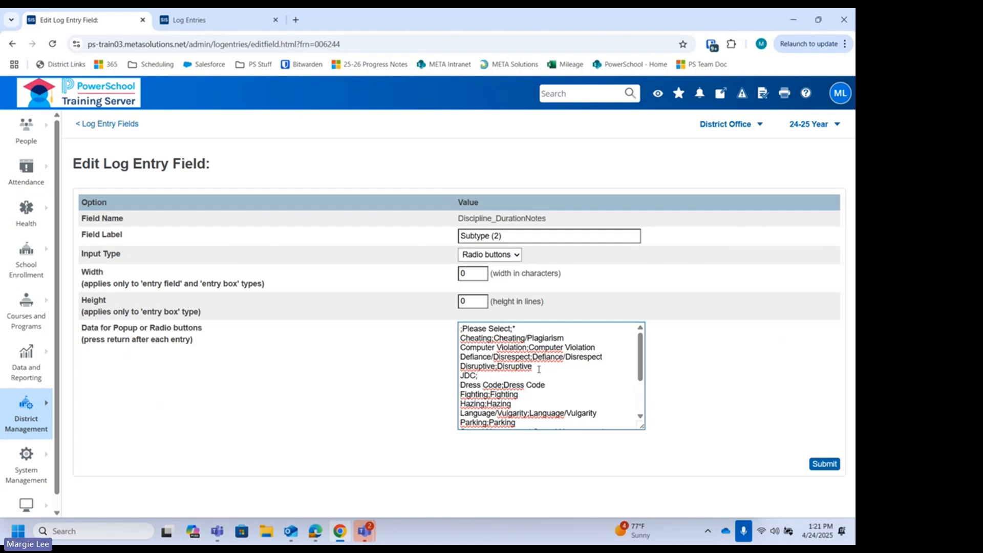
{"action": "type", "text": ";Juvenile Court"}
{"action": "left_click", "coordinate": [126, 128]}
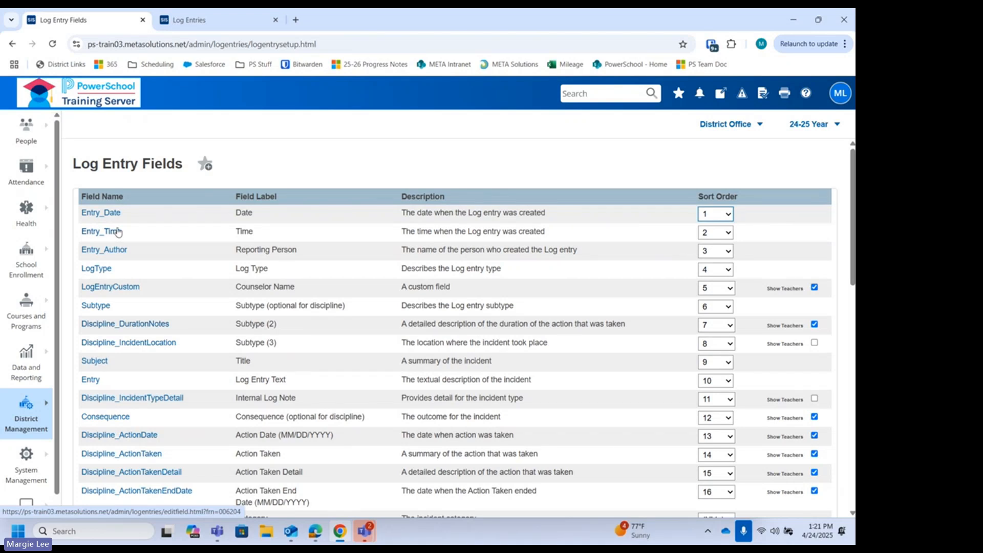
Step: Review the Consequence field's popup choices and return to the field list
{"action": "left_click", "coordinate": [99, 422]}
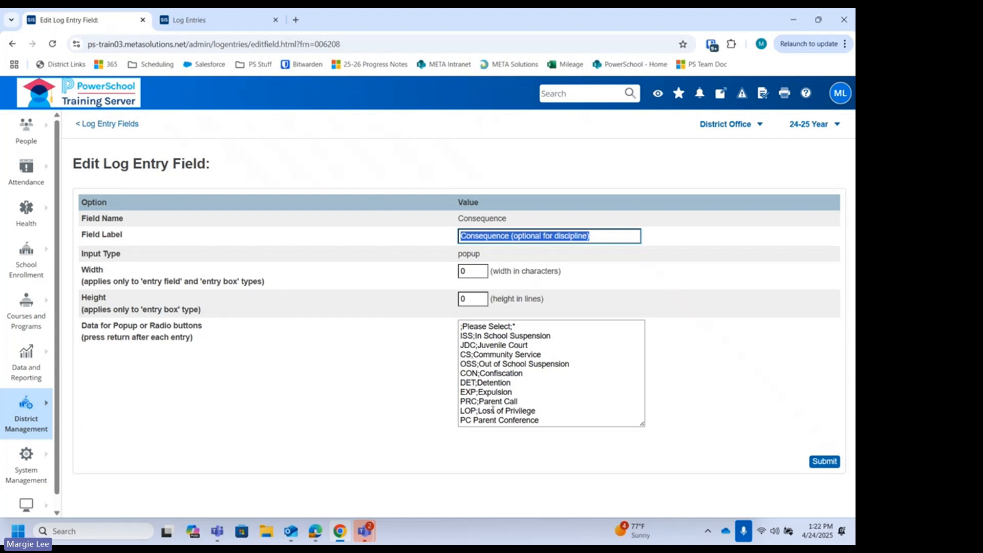
{"action": "left_click", "coordinate": [101, 129]}
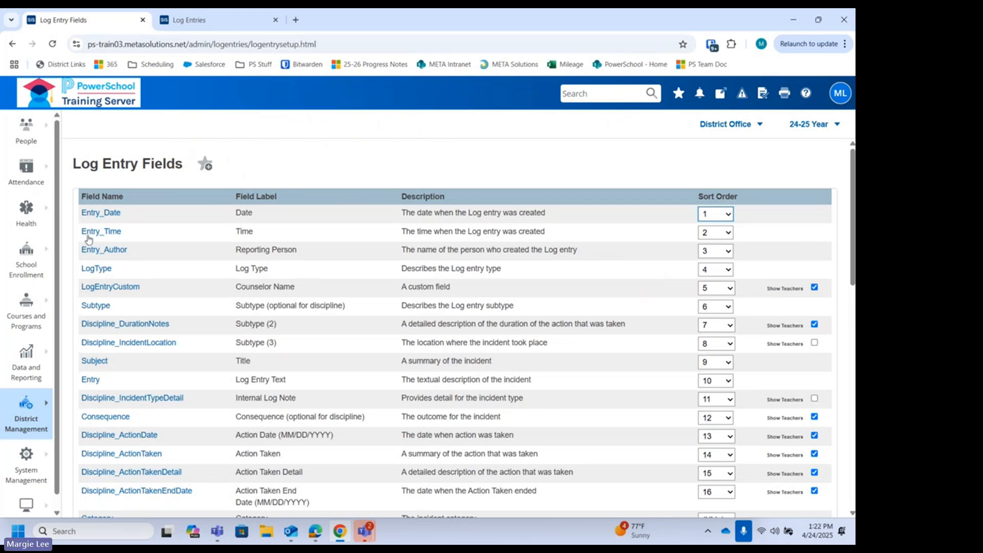
Step: Open the district's Log Types page and look at the Counselor subtypes and the form for a new log type
{"action": "left_click", "coordinate": [37, 432]}
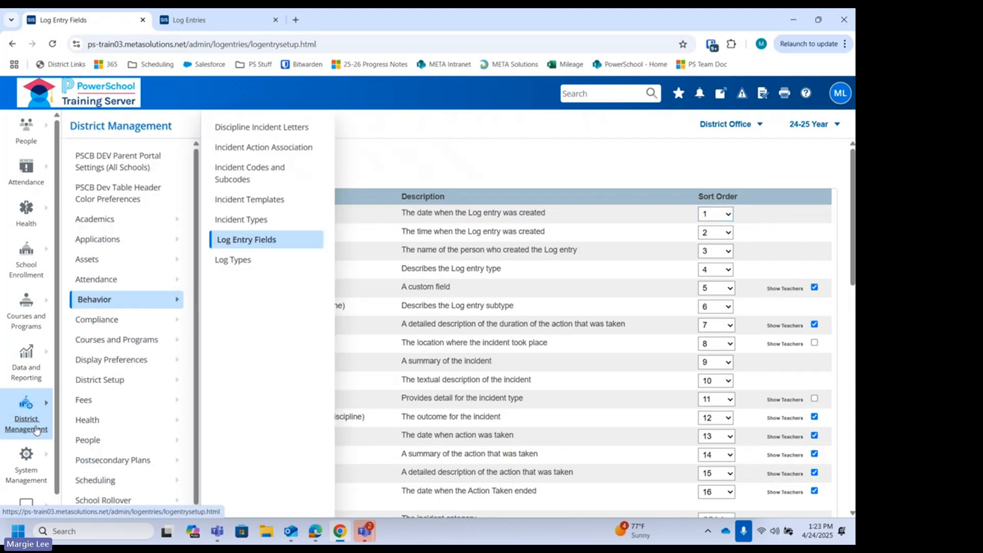
{"action": "left_click", "coordinate": [233, 260]}
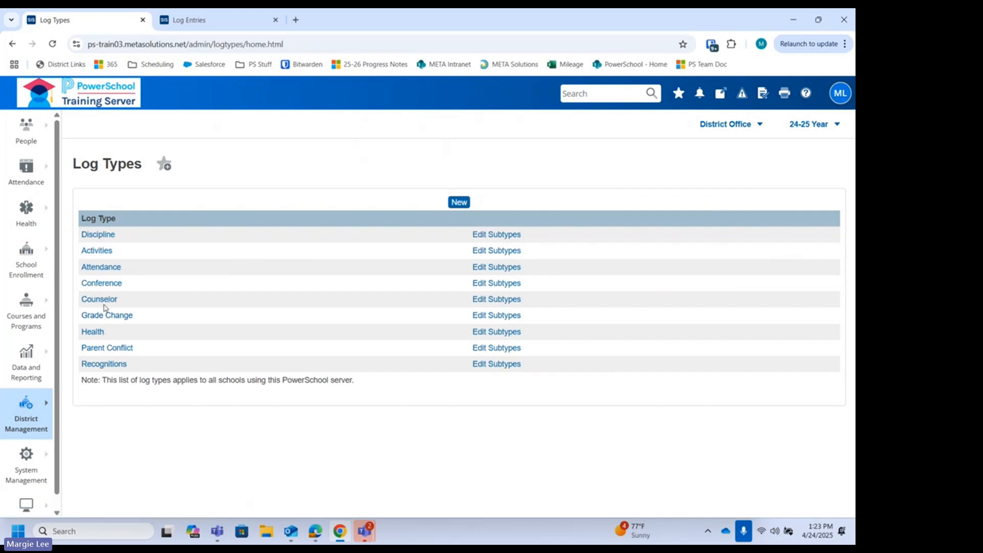
{"action": "left_click", "coordinate": [499, 299]}
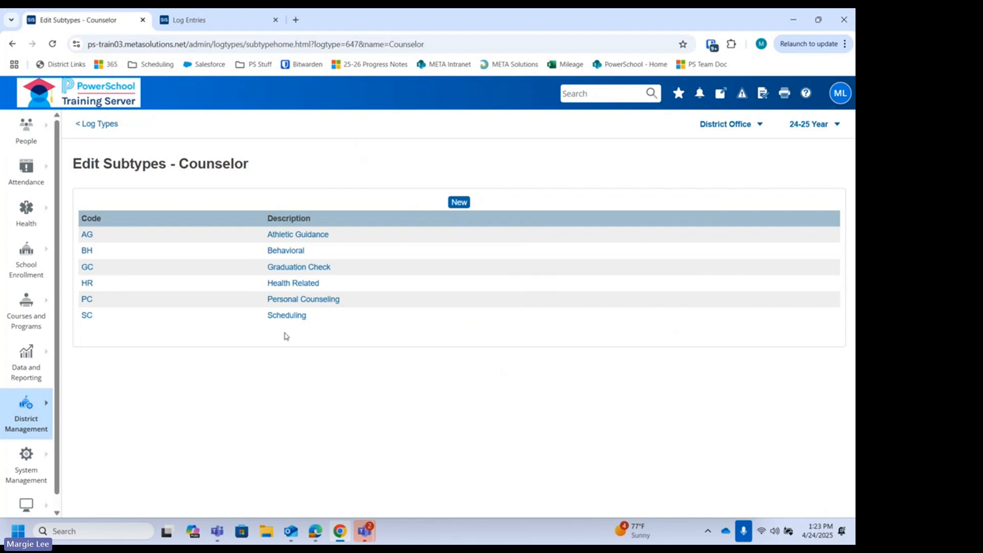
{"action": "left_click", "coordinate": [87, 125]}
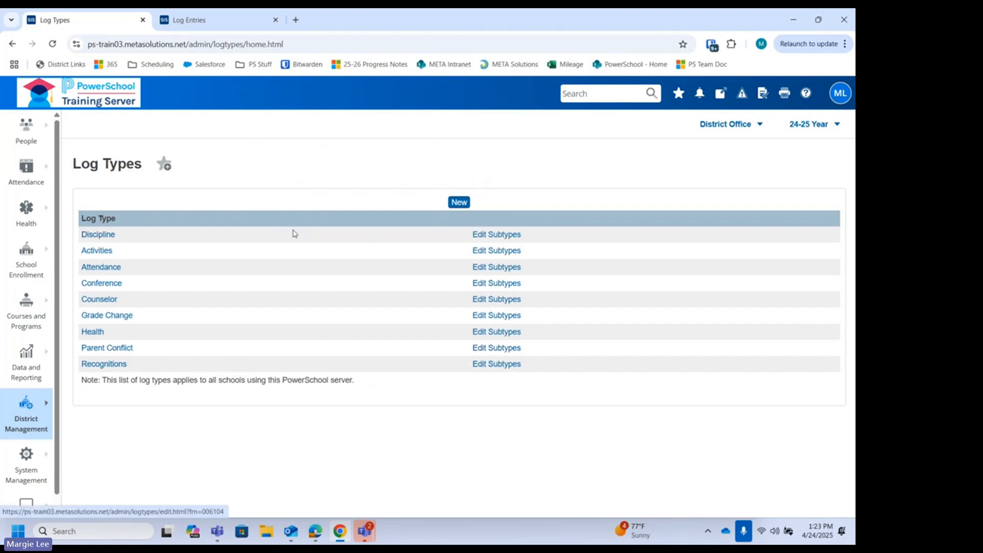
{"action": "left_click", "coordinate": [460, 203]}
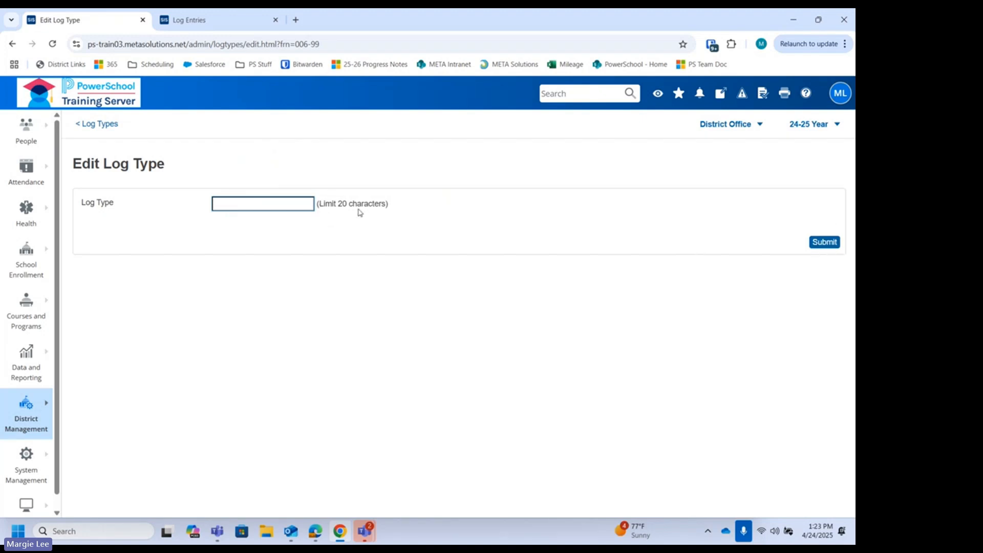
{"action": "left_click", "coordinate": [94, 128]}
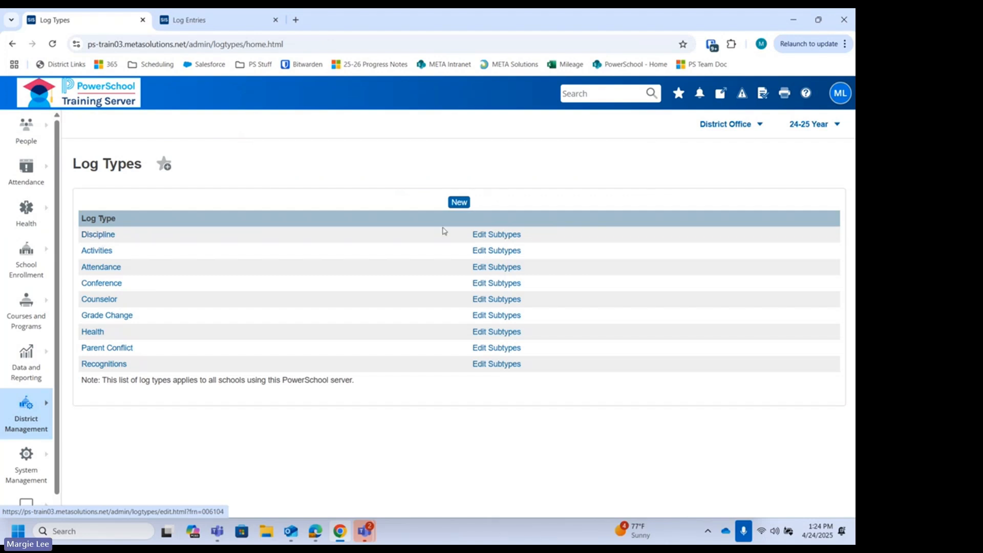
Step: Open the Discipline log type's subtypes, change the description of subtype 05 to Fighting, and submit it
{"action": "left_click", "coordinate": [506, 235]}
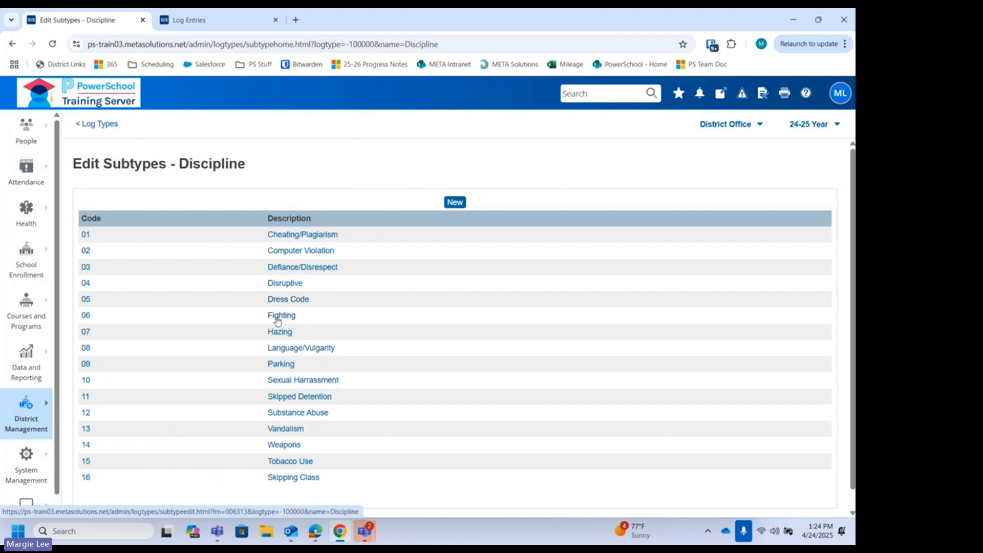
{"action": "left_click", "coordinate": [282, 301]}
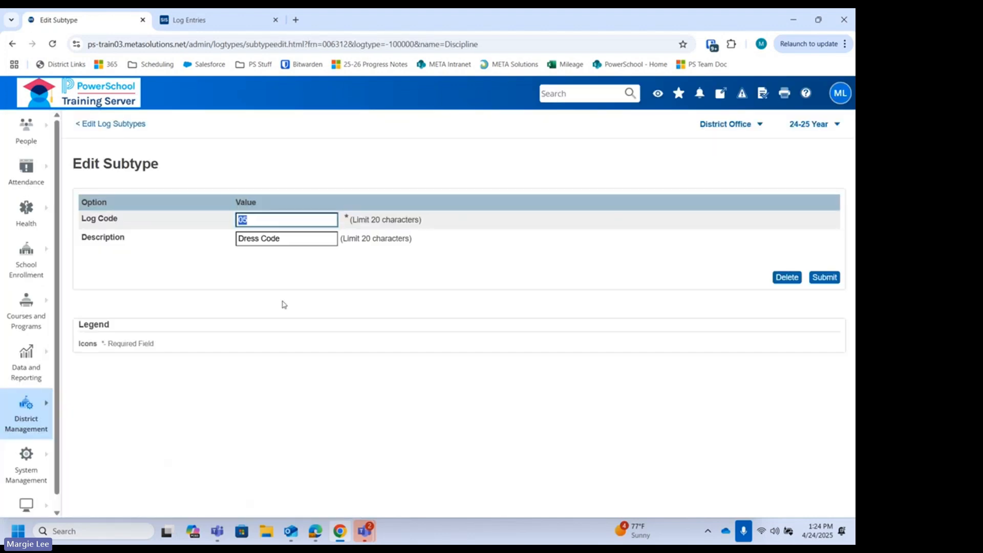
{"action": "key", "text": "Tab"}
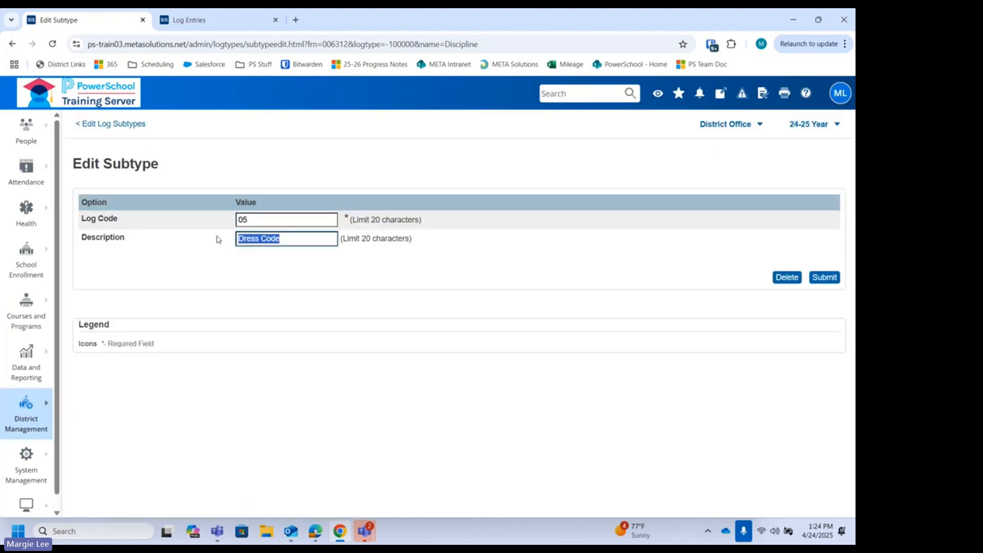
{"action": "type", "text": "Fighting"}
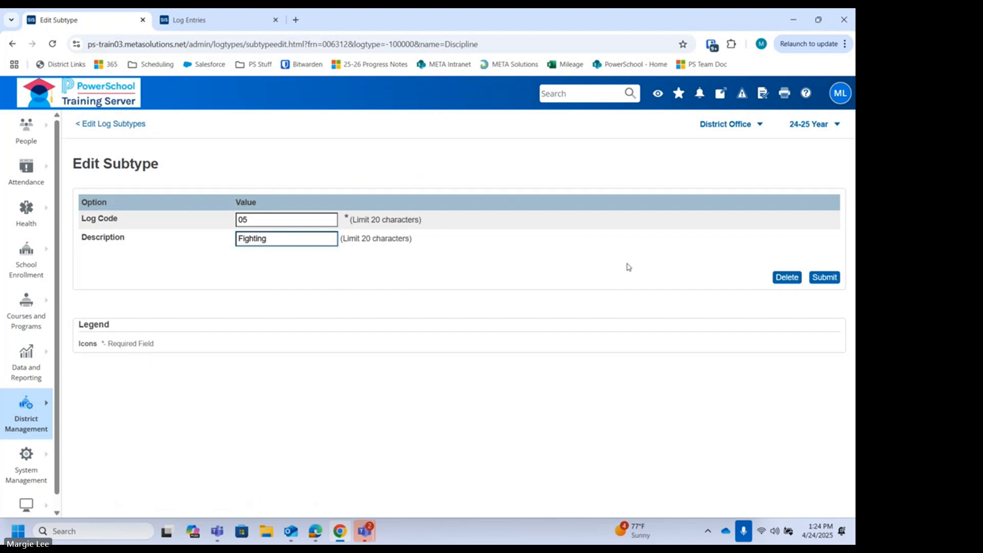
{"action": "left_click_drag", "start_coordinate": [284, 235], "coordinate": [213, 253]}
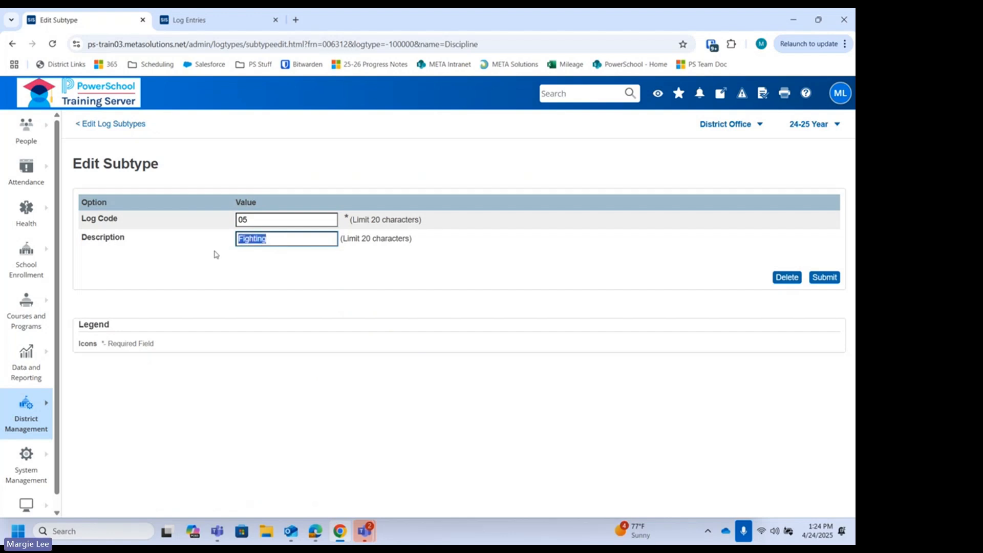
{"action": "type", "text": "Fighting"}
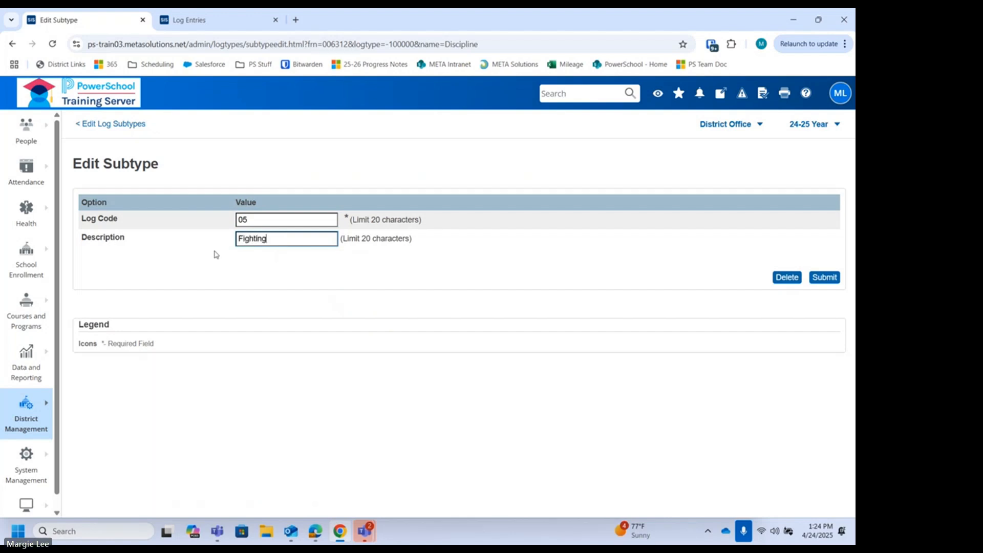
{"action": "left_click", "coordinate": [824, 277]}
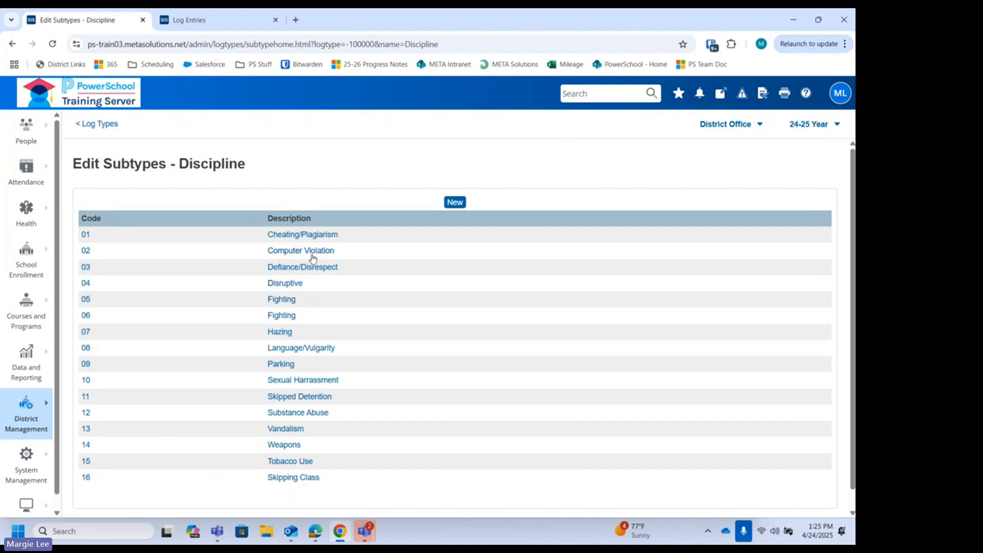
Step: Add a new Discipline subtype with log code 02 and description Cutting Clas, and submit it
{"action": "left_click", "coordinate": [454, 203]}
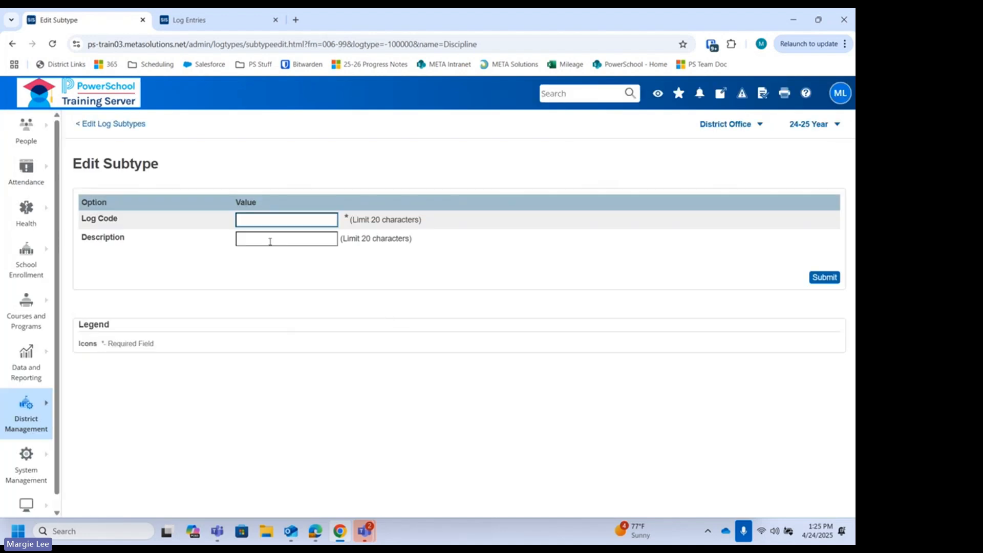
{"action": "type", "text": "02"}
{"action": "left_click", "coordinate": [270, 242]}
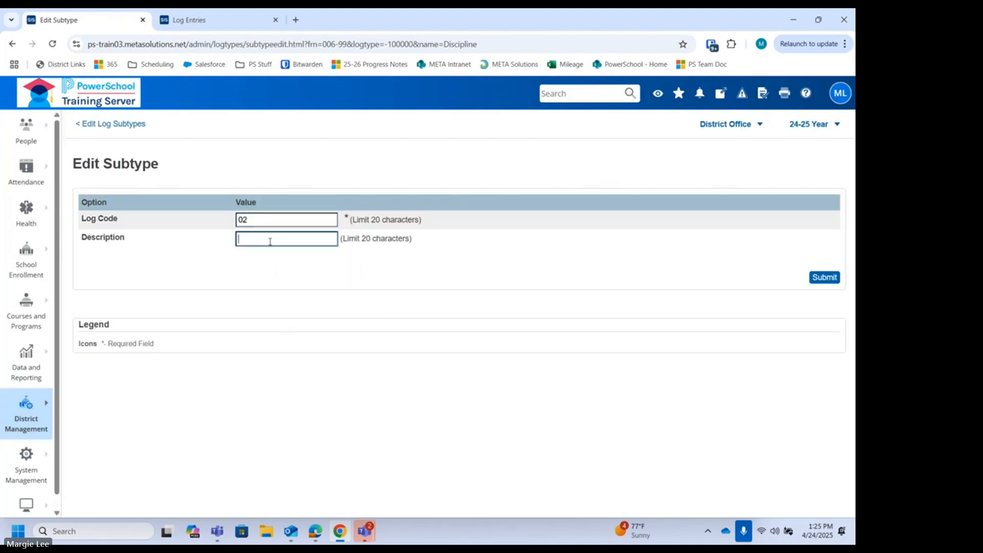
{"action": "type", "text": "Cutting C"}
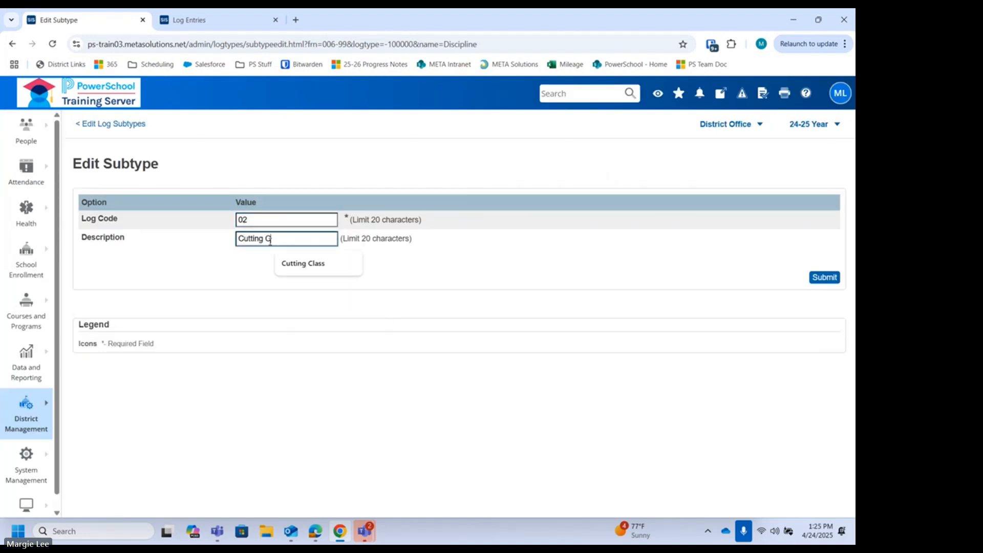
{"action": "type", "text": "las"}
{"action": "key", "text": "Return"}
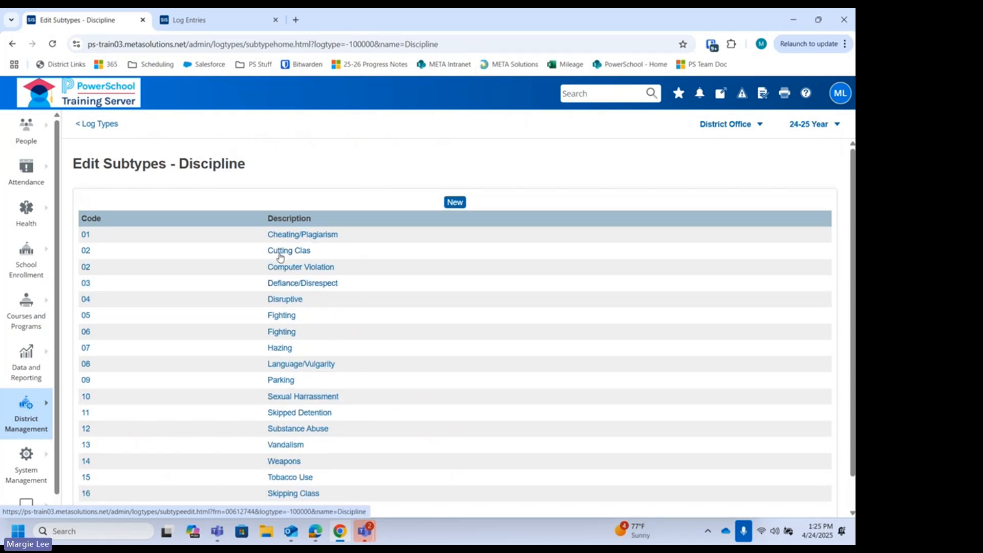
Step: Set the Cutting Clas subtype's log code to 02a, submit it, and return to the Log Types list
{"action": "left_click", "coordinate": [280, 251]}
{"action": "left_click", "coordinate": [252, 220]}
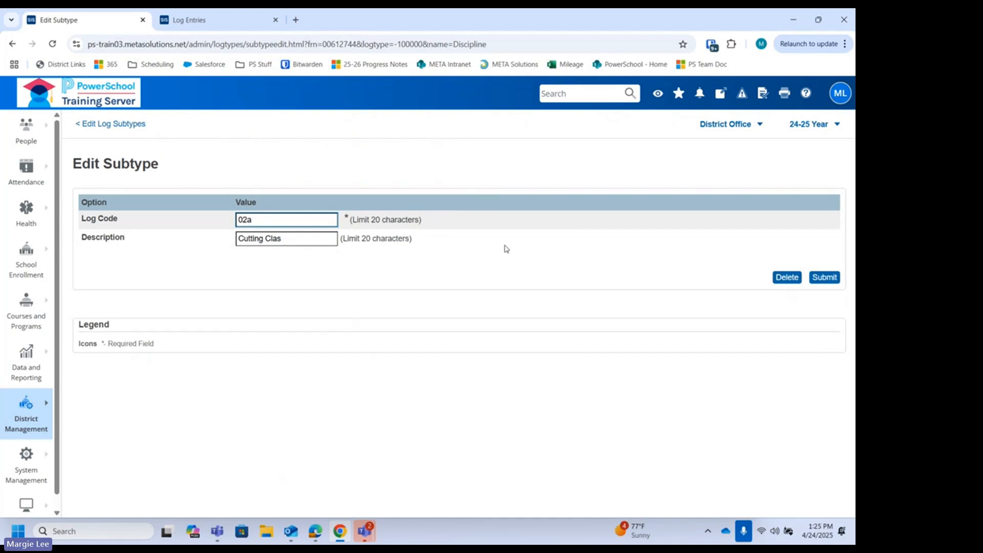
{"action": "left_click", "coordinate": [824, 277]}
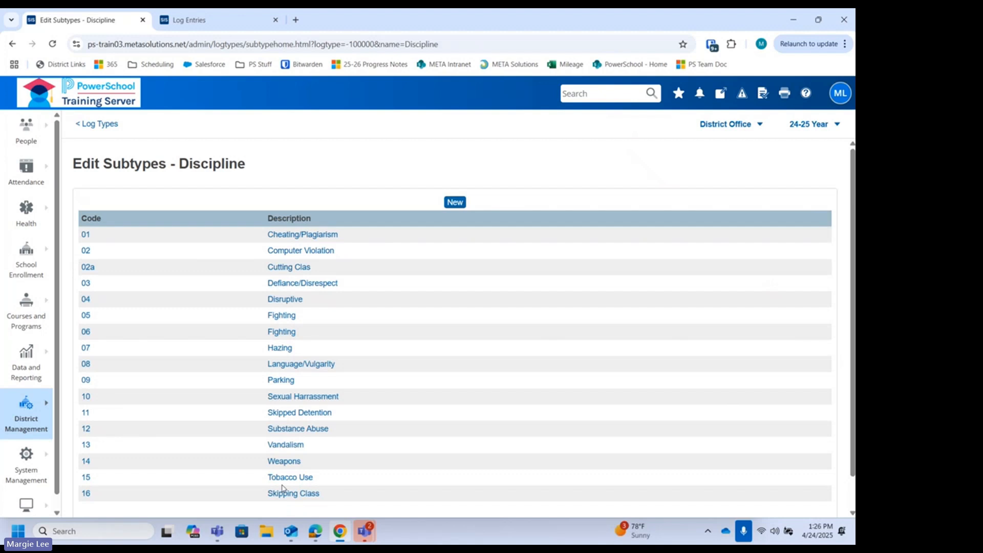
{"action": "left_click", "coordinate": [103, 125]}
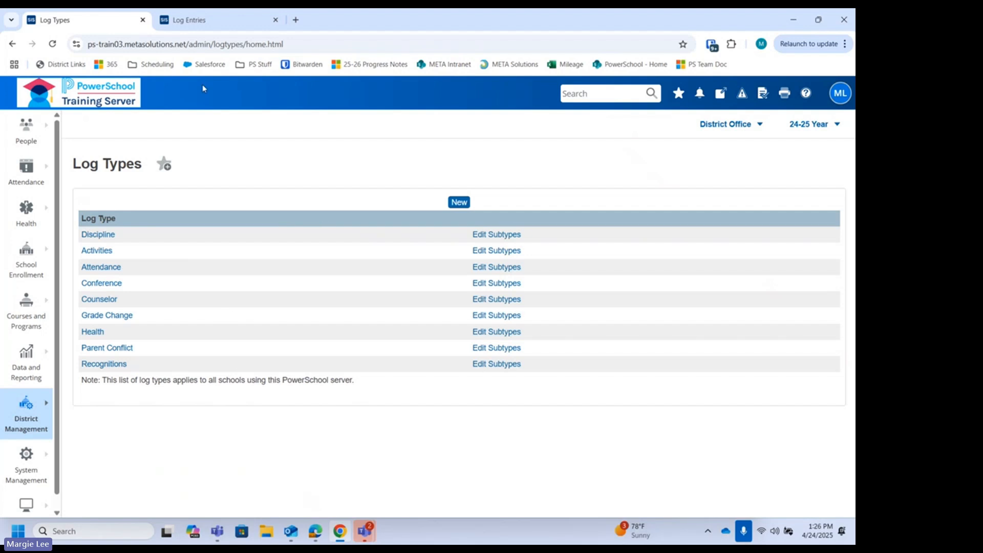
Step: Switch to the student's log entries, open the 04/10/2025 discipline entry, and review its first subtype's choices
{"action": "mouse_move", "coordinate": [210, 24]}
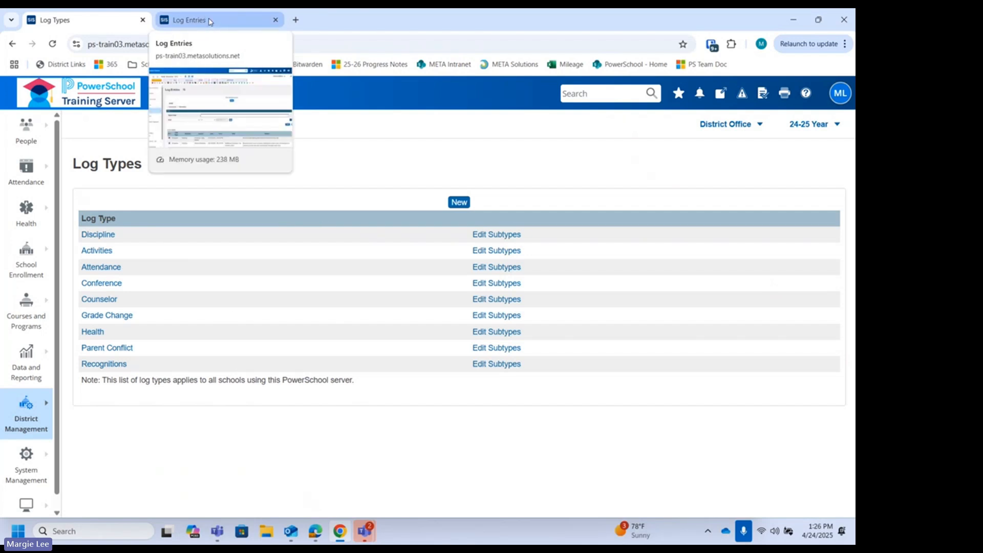
{"action": "left_click", "coordinate": [211, 21]}
{"action": "scroll", "coordinate": [237, 320], "scroll_direction": "down", "scroll_amount": 2}
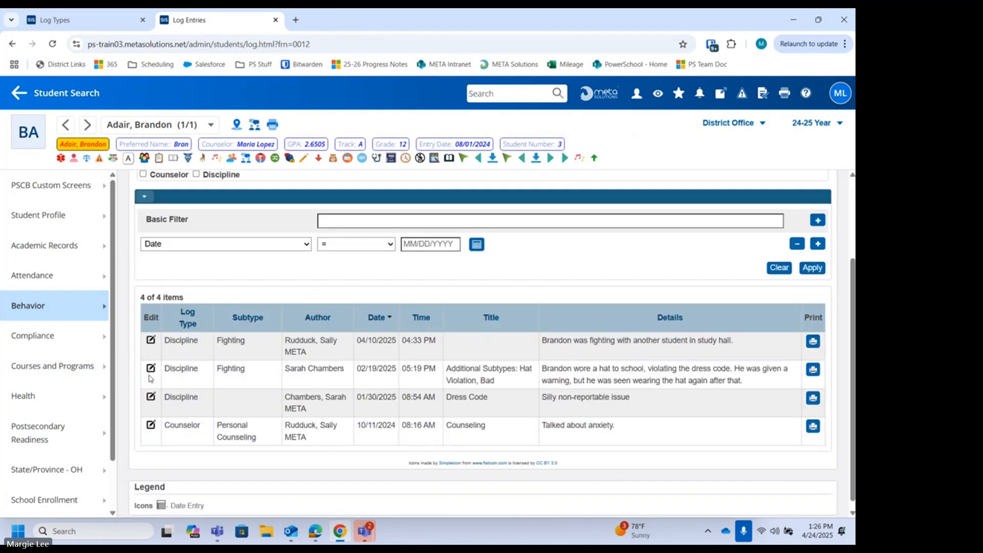
{"action": "left_click", "coordinate": [151, 343]}
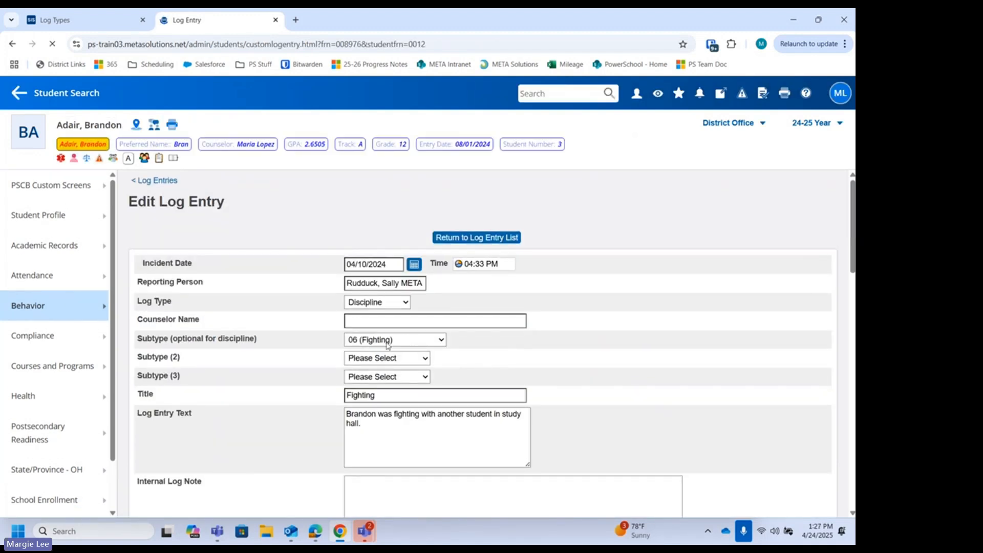
{"action": "left_click", "coordinate": [388, 340]}
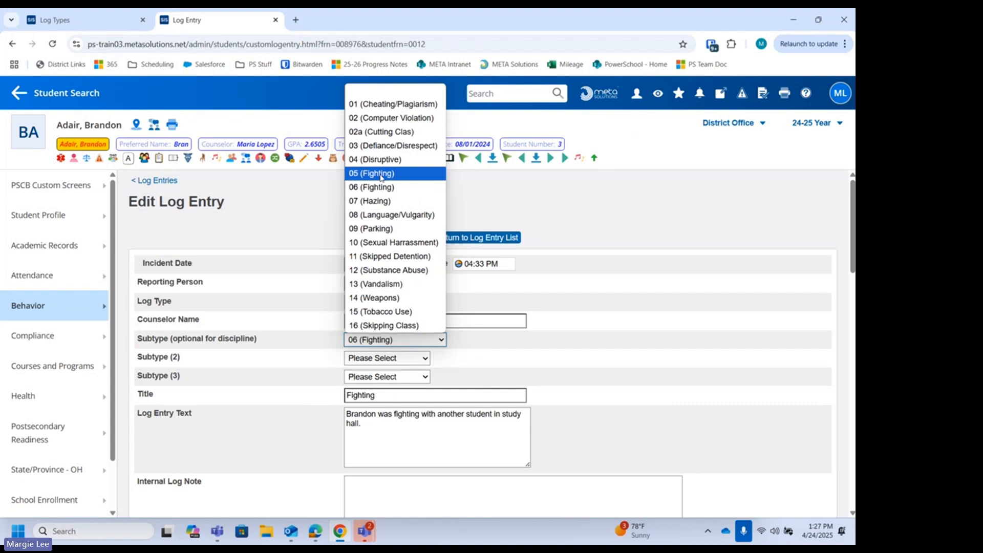
Step: Go back to the district's Discipline subtypes, set the description of subtype 05 to Dress Code, and submit it
{"action": "left_click", "coordinate": [77, 21]}
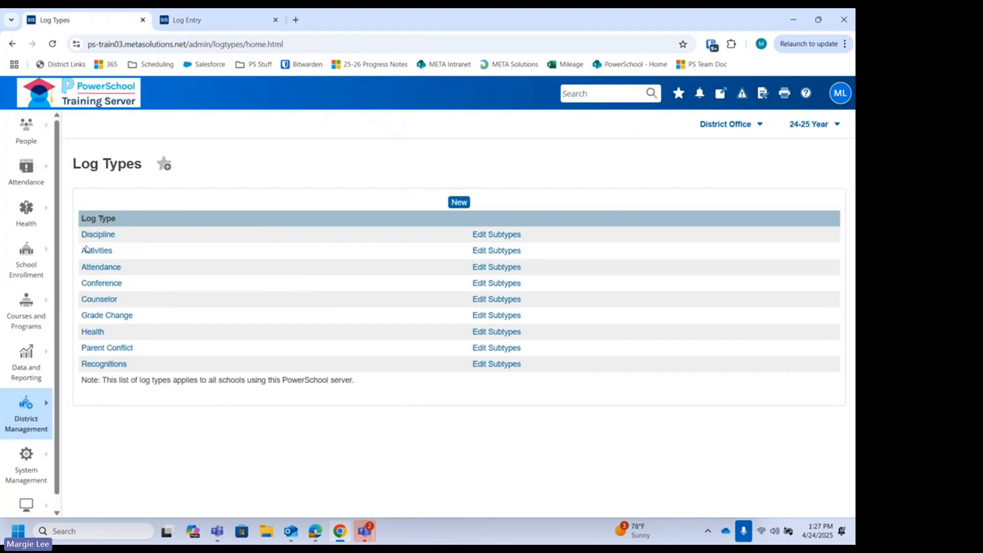
{"action": "left_click", "coordinate": [496, 235]}
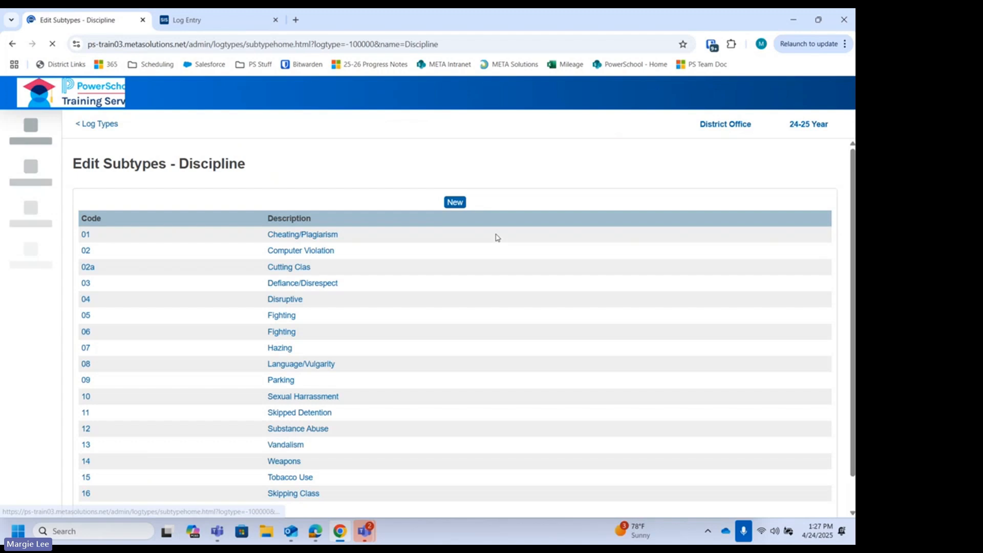
{"action": "left_click", "coordinate": [289, 321]}
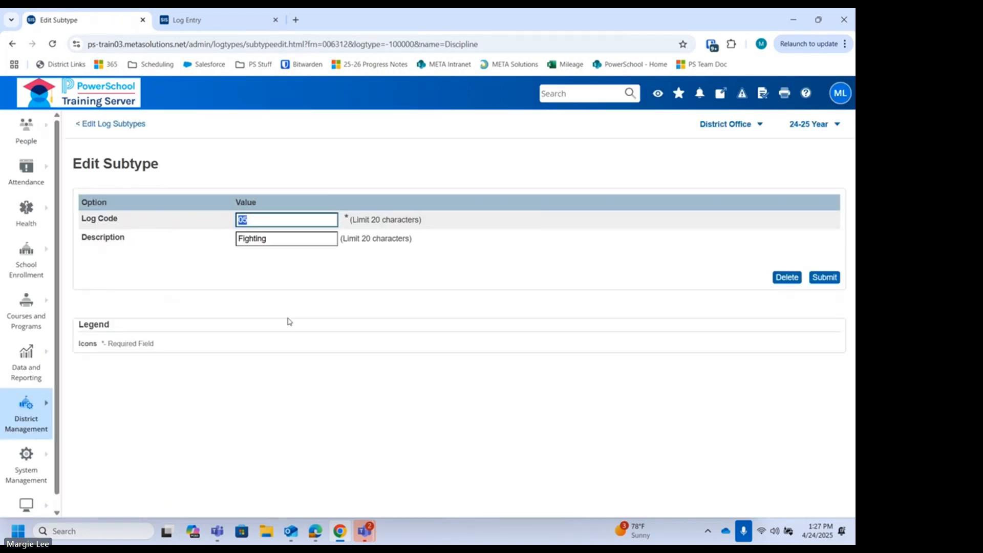
{"action": "key", "text": "Tab"}
{"action": "type", "text": "Dre"}
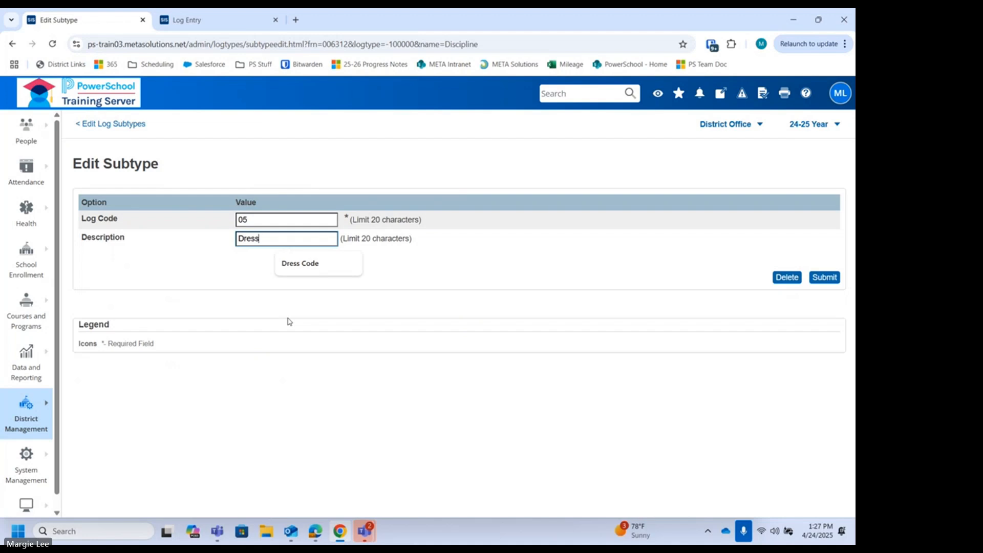
{"action": "type", "text": "ss Code"}
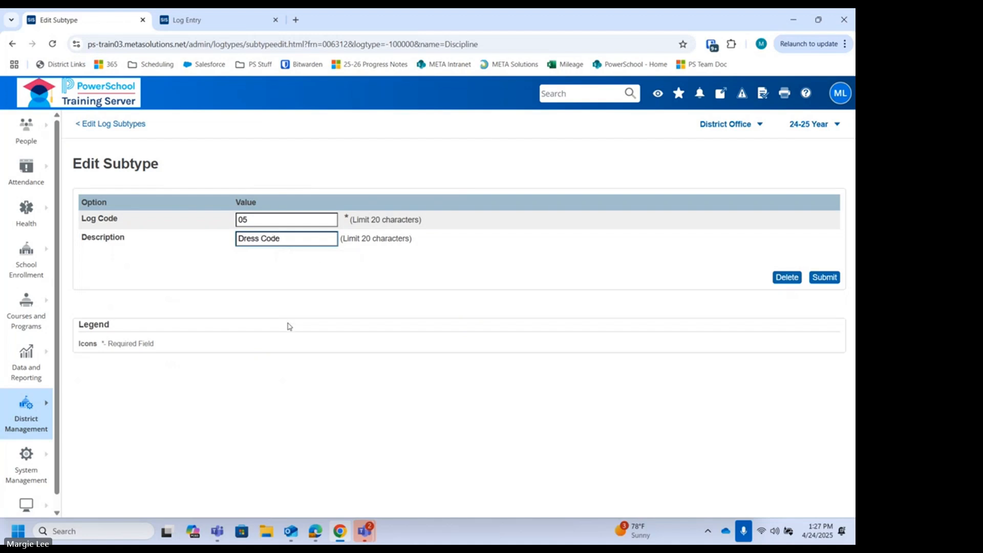
{"action": "left_click", "coordinate": [822, 283]}
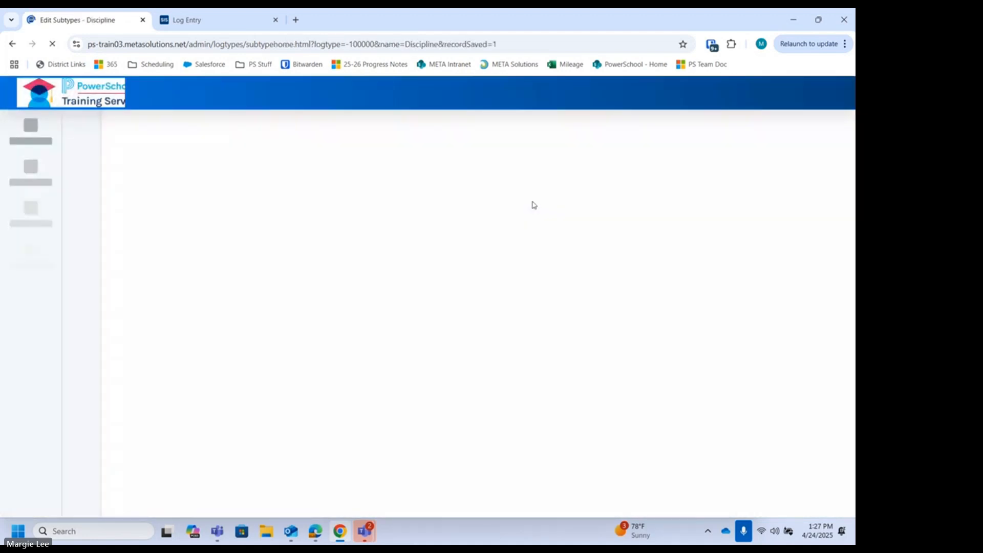
Step: Switch to the student's open log entry, reload it, and try to return to the list of log entries
{"action": "left_click", "coordinate": [218, 21]}
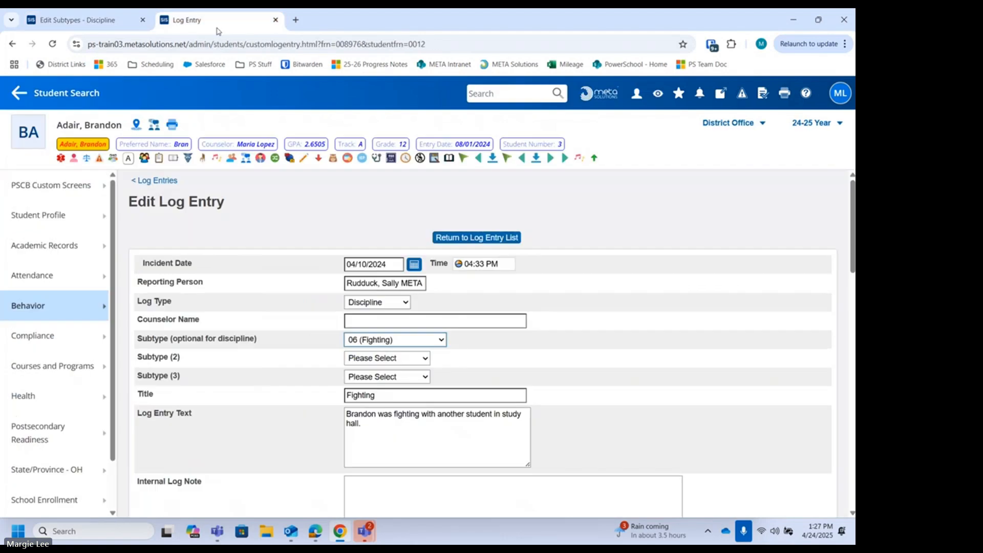
{"action": "left_click", "coordinate": [53, 44]}
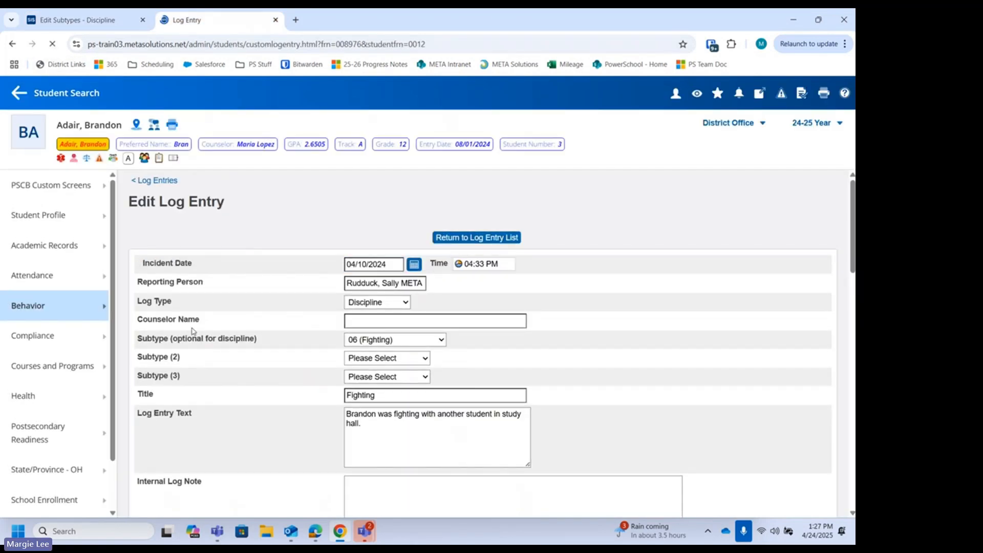
{"action": "left_click", "coordinate": [155, 181]}
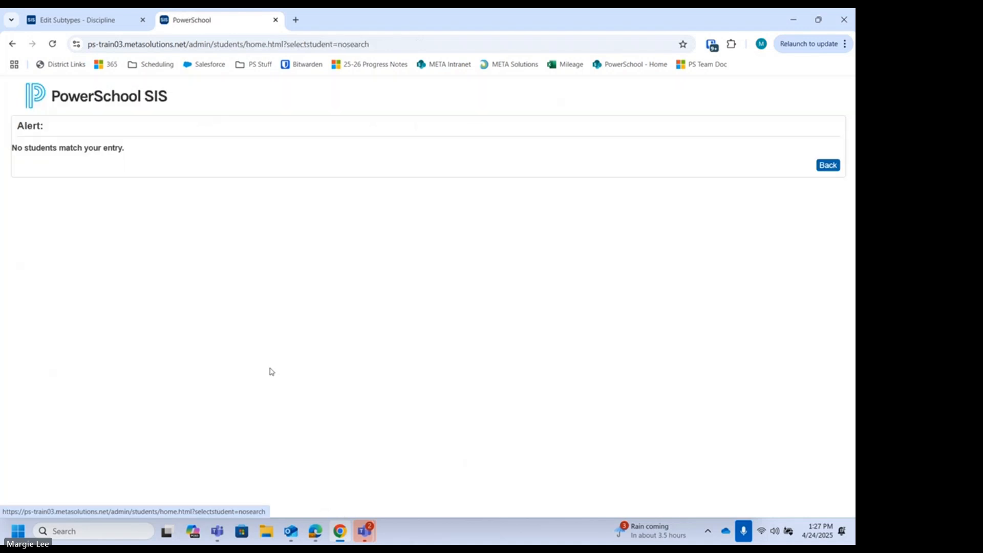
{"action": "left_click", "coordinate": [826, 165]}
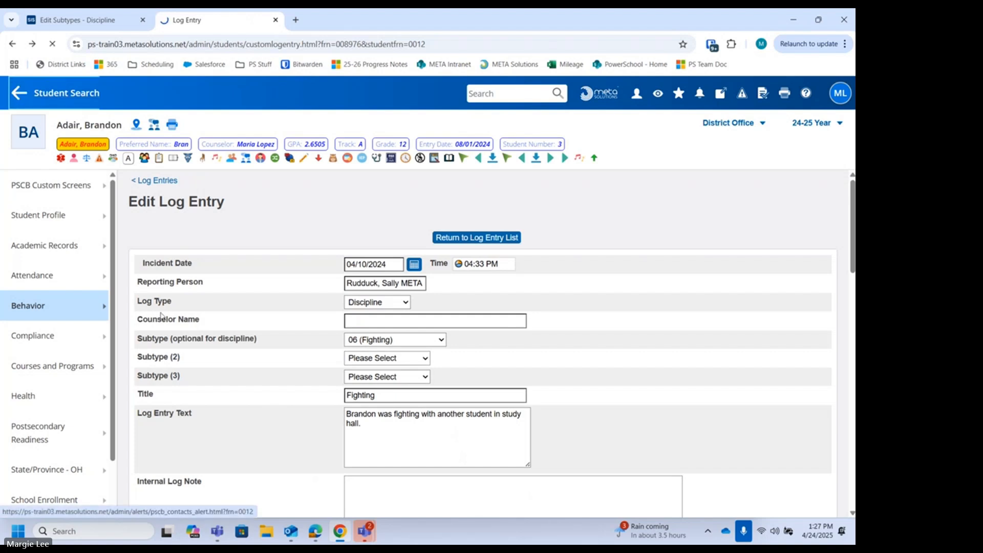
Step: Search for the student by last name and review the subtypes in their list of log entries
{"action": "left_click", "coordinate": [61, 93]}
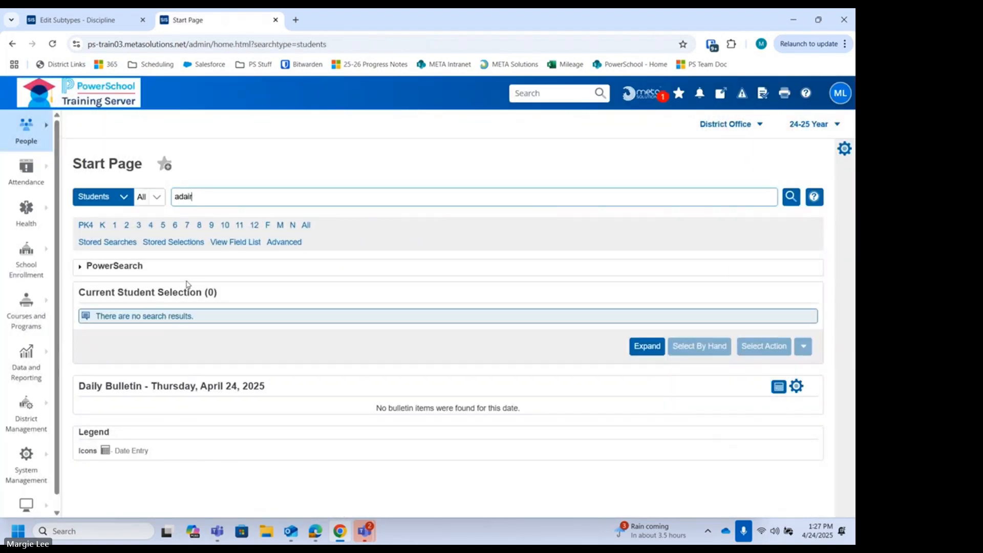
{"action": "type", "text": "adair"}
{"action": "left_click", "coordinate": [229, 215]}
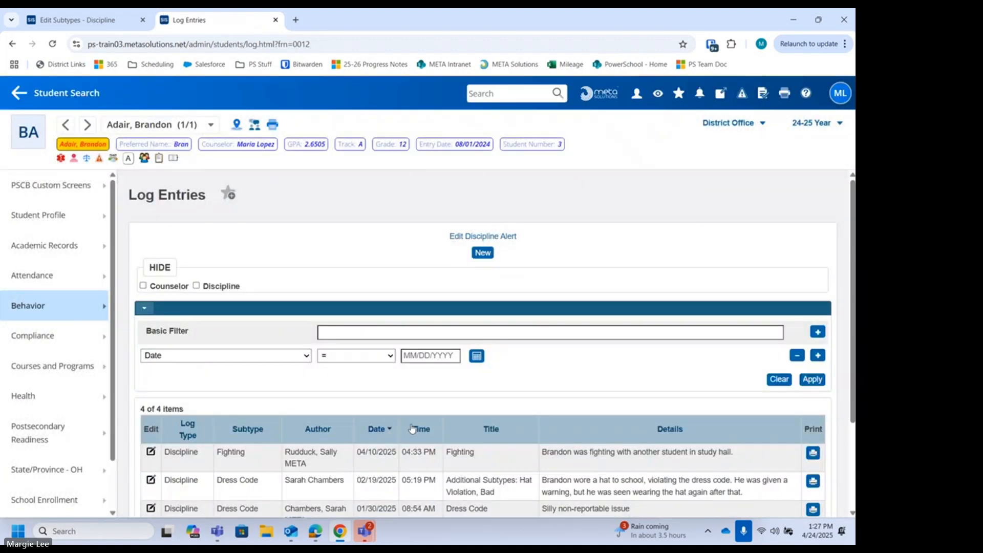
{"action": "scroll", "coordinate": [412, 429], "scroll_direction": "down", "scroll_amount": 1}
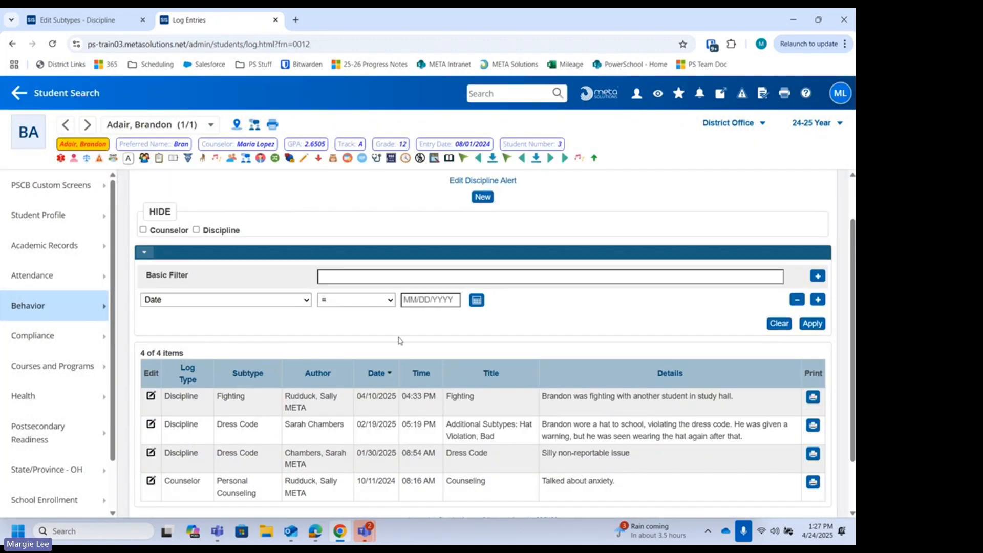
Step: Open the 02/19/2025 discipline entry, check its first subtype's choices, and return to the student's log entries through the student search
{"action": "left_click", "coordinate": [151, 425]}
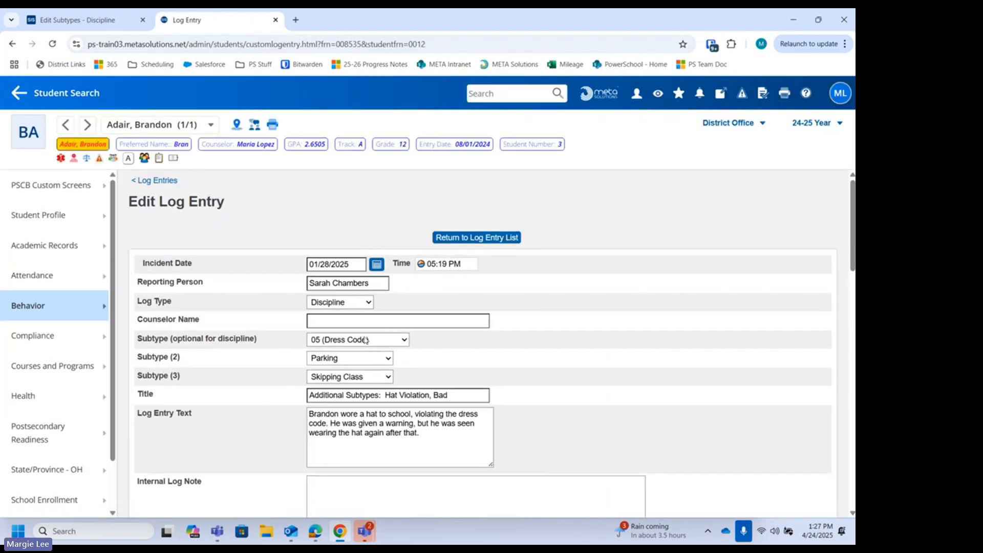
{"action": "left_click", "coordinate": [369, 343]}
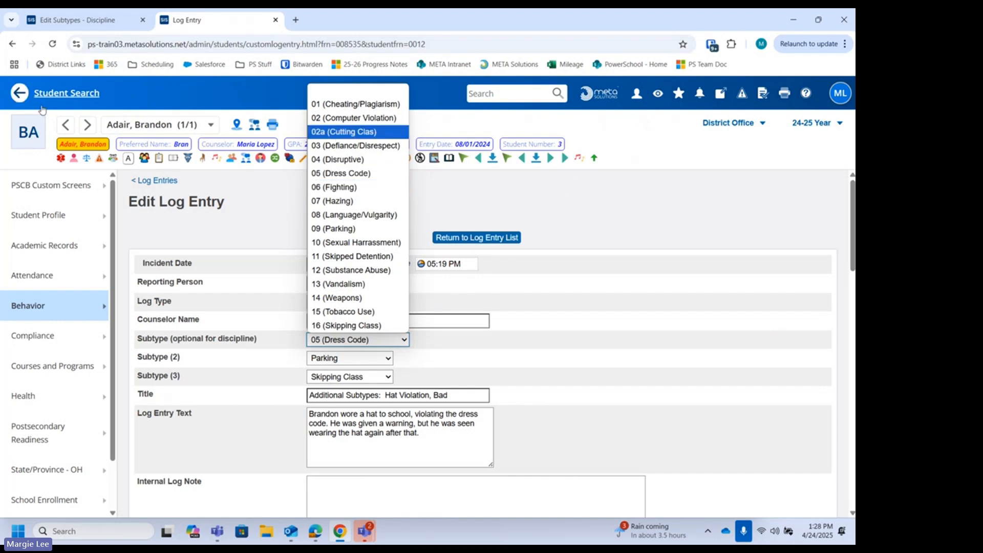
{"action": "left_click", "coordinate": [70, 100]}
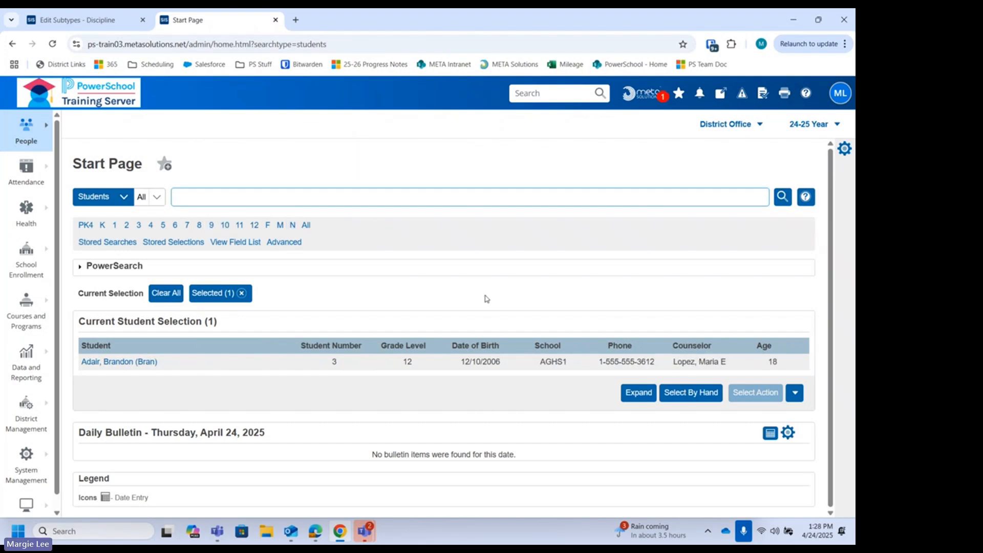
{"action": "left_click", "coordinate": [109, 366]}
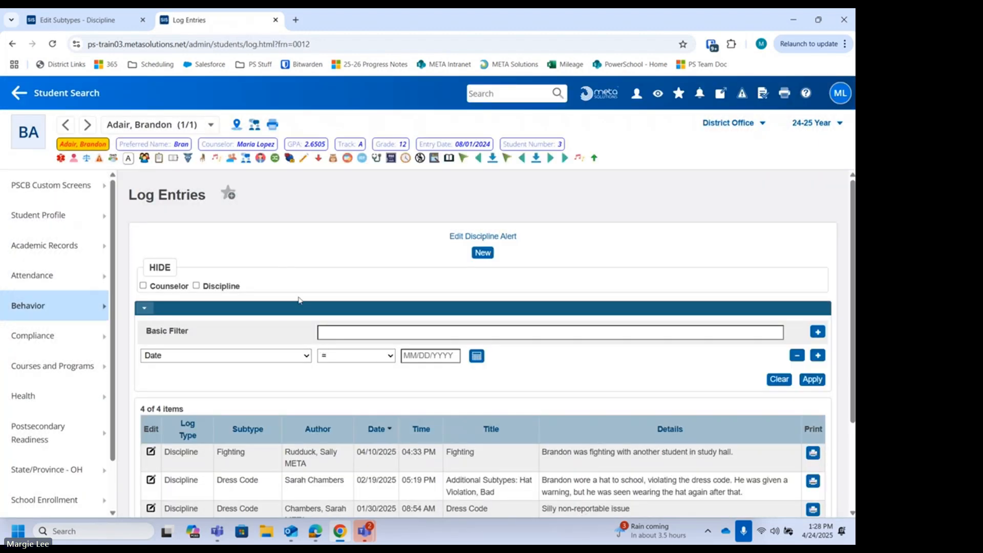
Step: Start a new log entry for the student, keep Discipline as the log type, and fill in the counselor name
{"action": "left_click", "coordinate": [480, 254]}
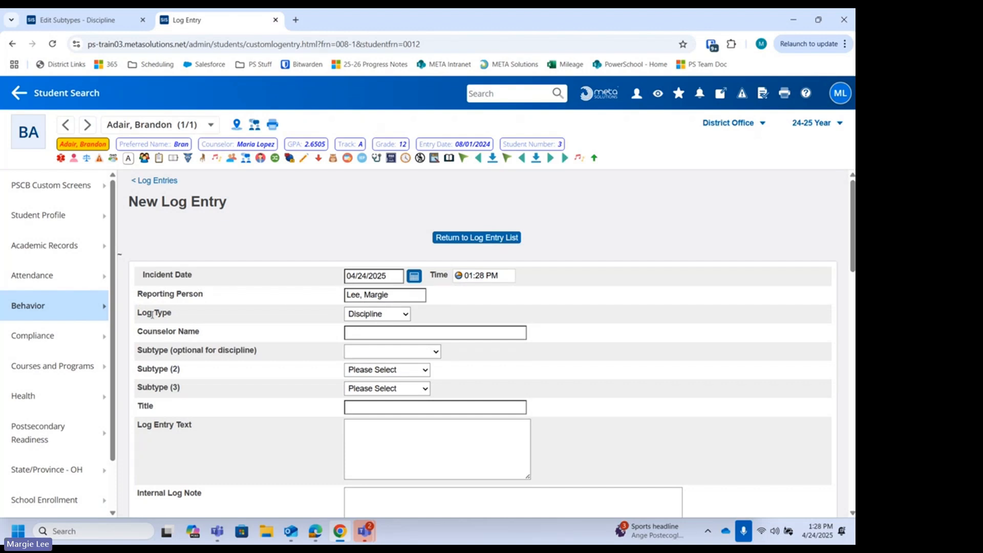
{"action": "left_click", "coordinate": [388, 315]}
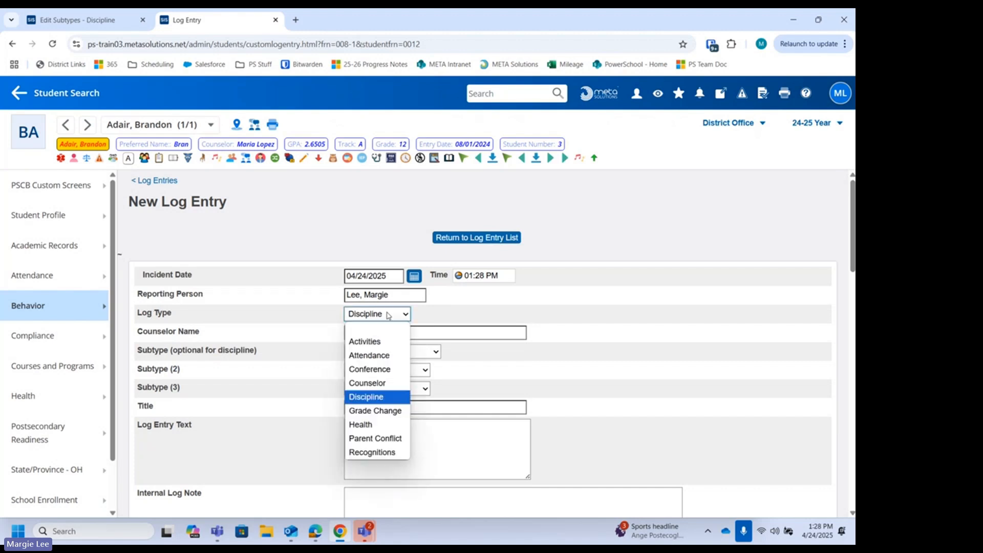
{"action": "left_click", "coordinate": [374, 403]}
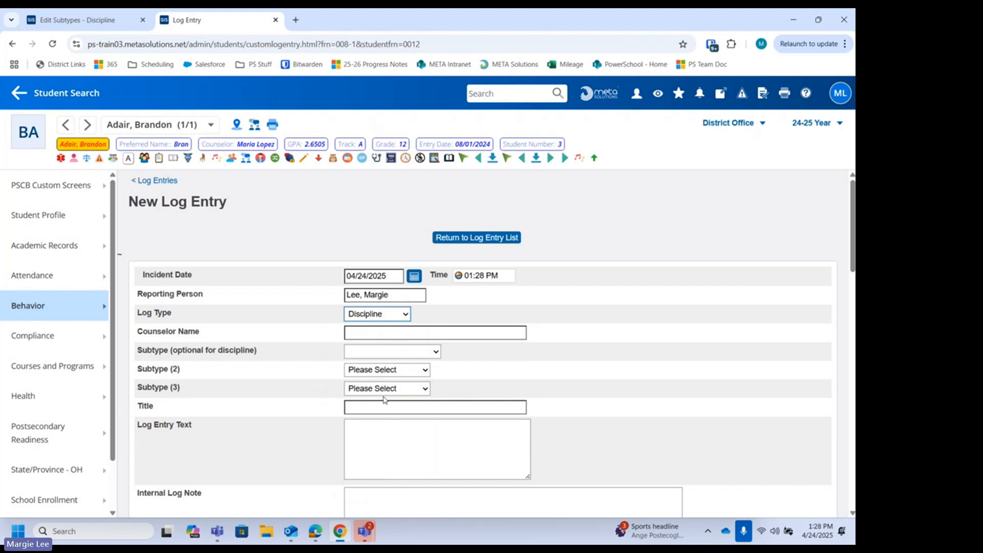
{"action": "left_click", "coordinate": [363, 336]}
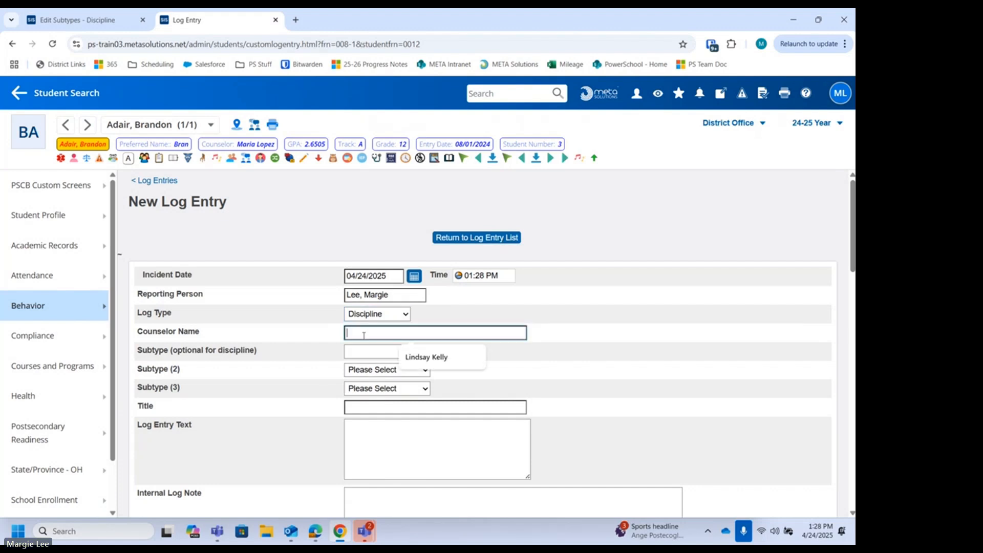
{"action": "left_click", "coordinate": [429, 359]}
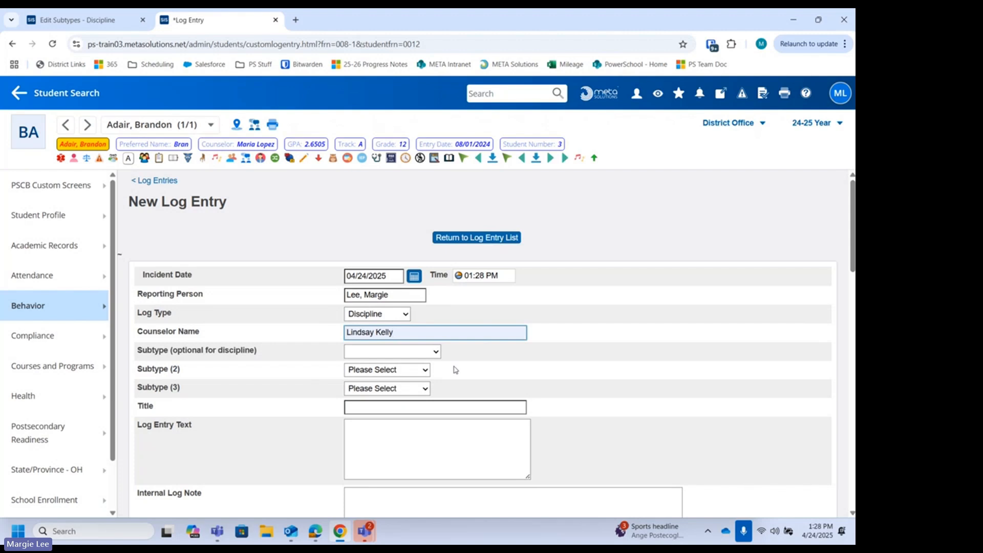
Step: Set the entry's first subtype to 13 Vandalism and check the choices available for Subtype (2)
{"action": "left_click", "coordinate": [406, 353]}
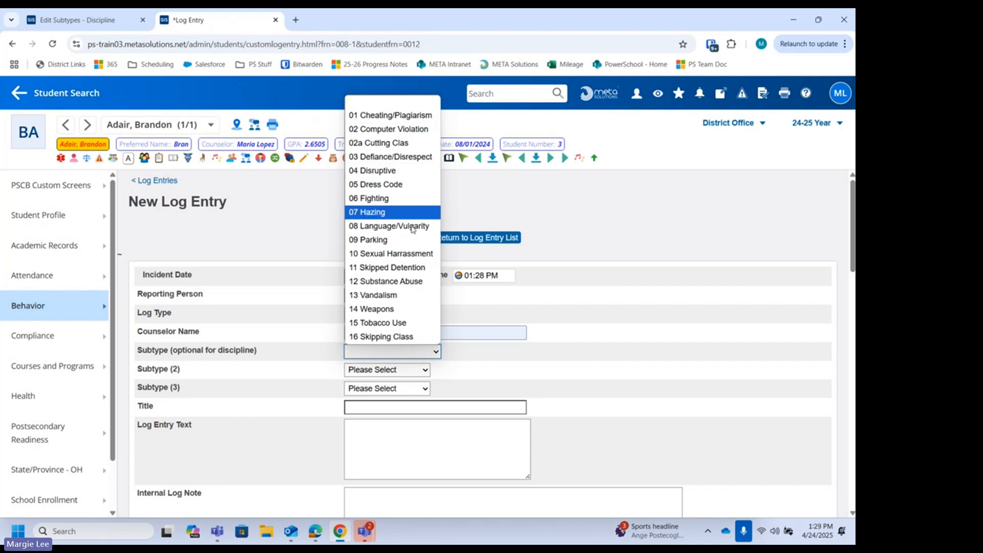
{"action": "left_click", "coordinate": [418, 301]}
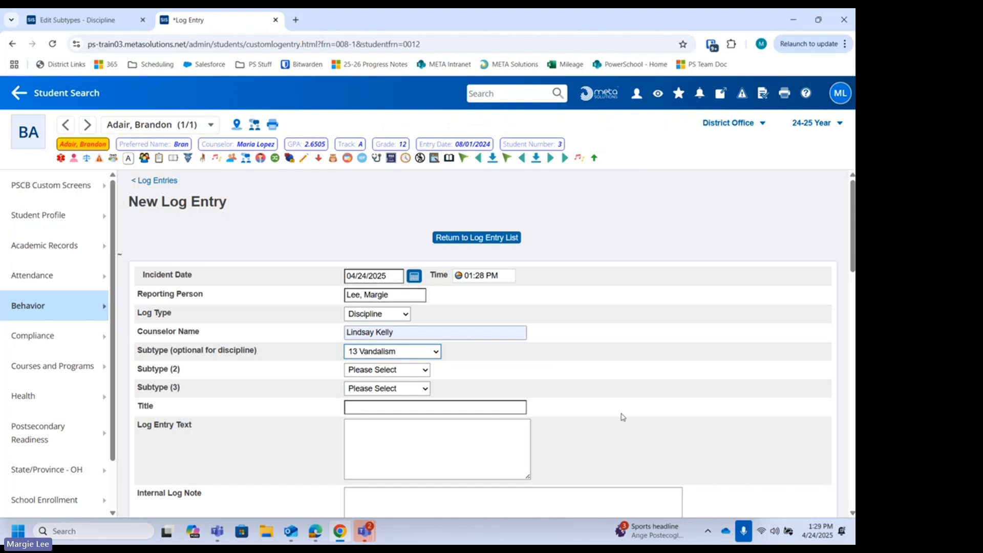
{"action": "left_click", "coordinate": [374, 370]}
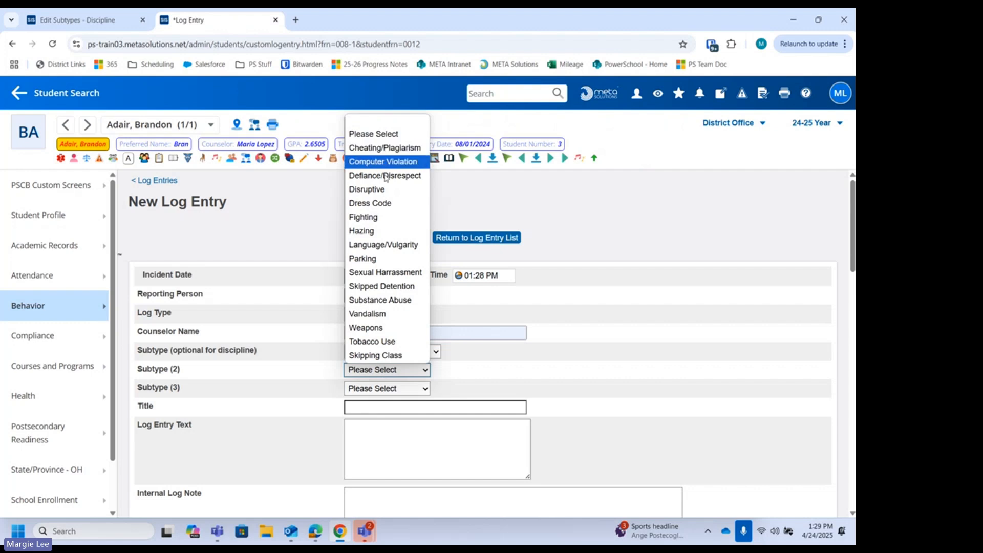
{"action": "left_click", "coordinate": [582, 377]}
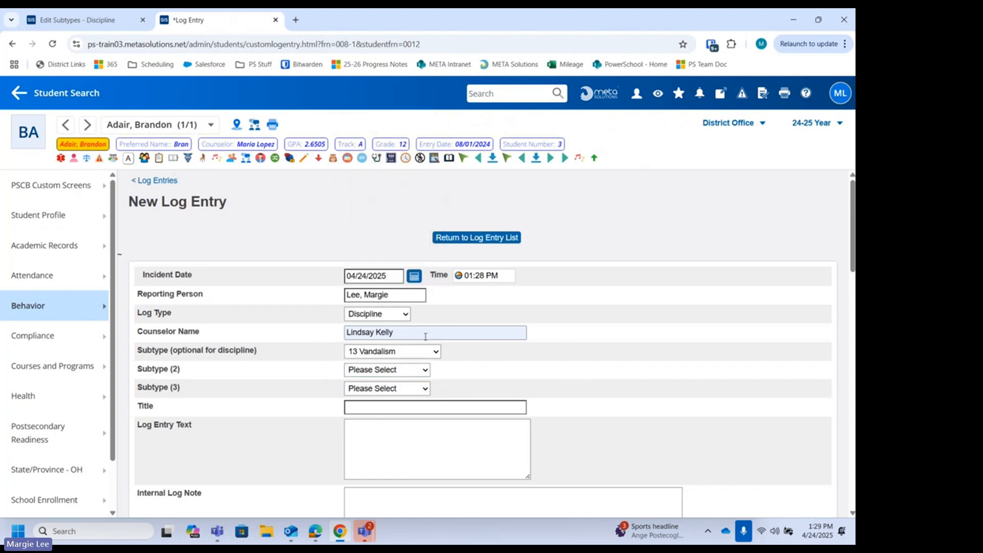
Step: Enter the log entry text, stating that the student was painting pictures in the bathroom, and leave the title blank
{"action": "left_click", "coordinate": [357, 407]}
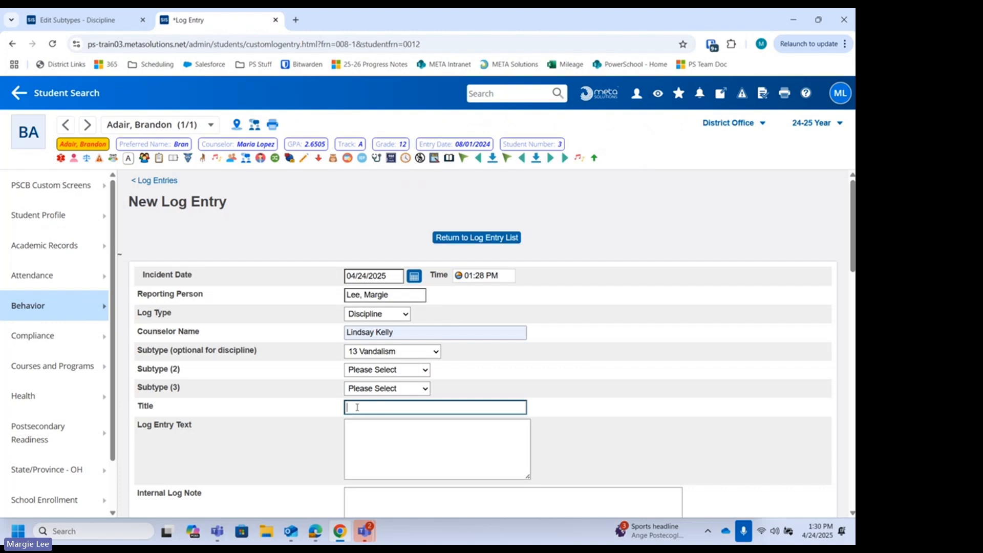
{"action": "left_click", "coordinate": [366, 433]}
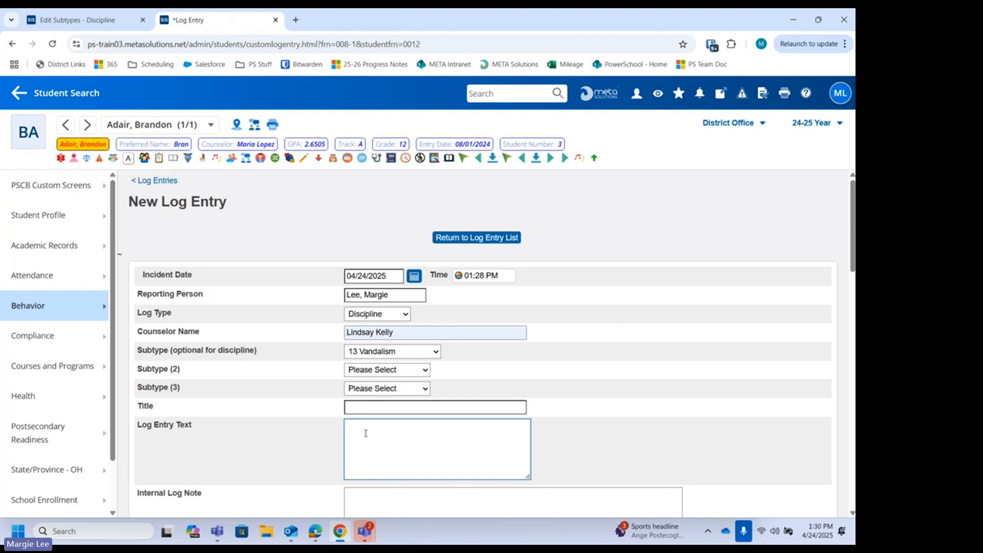
{"action": "type", "text": "Brandon was painting"}
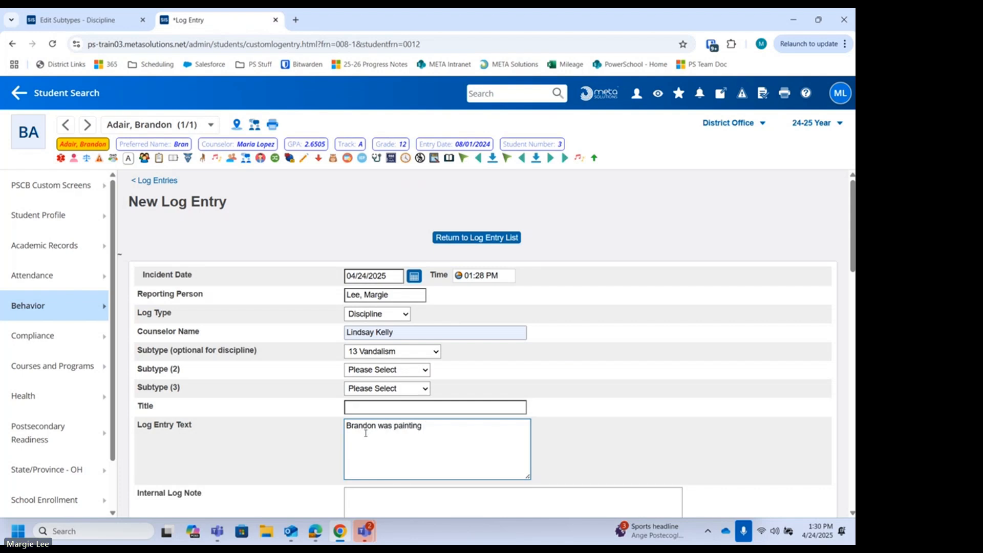
{"action": "type", "text": " pictures in the"}
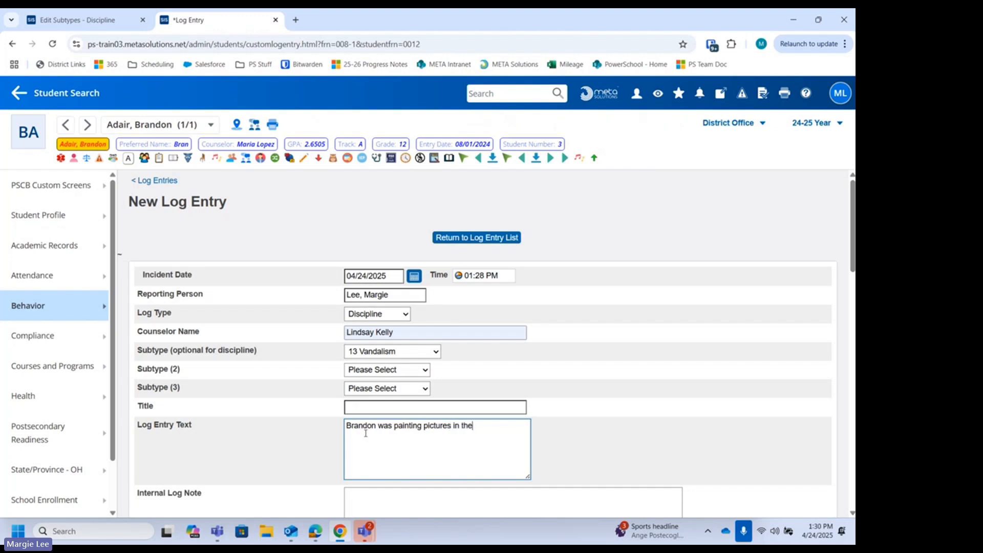
{"action": "type", "text": " bathroom"}
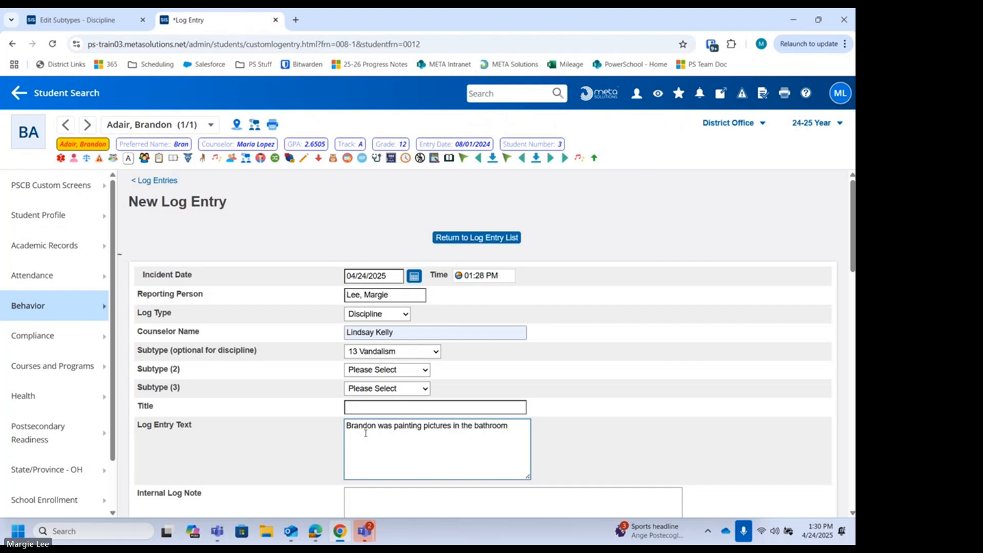
Step: Set the discipline consequence of the new log entry to In School Suspension
{"action": "scroll", "coordinate": [626, 417], "scroll_direction": "down", "scroll_amount": 3}
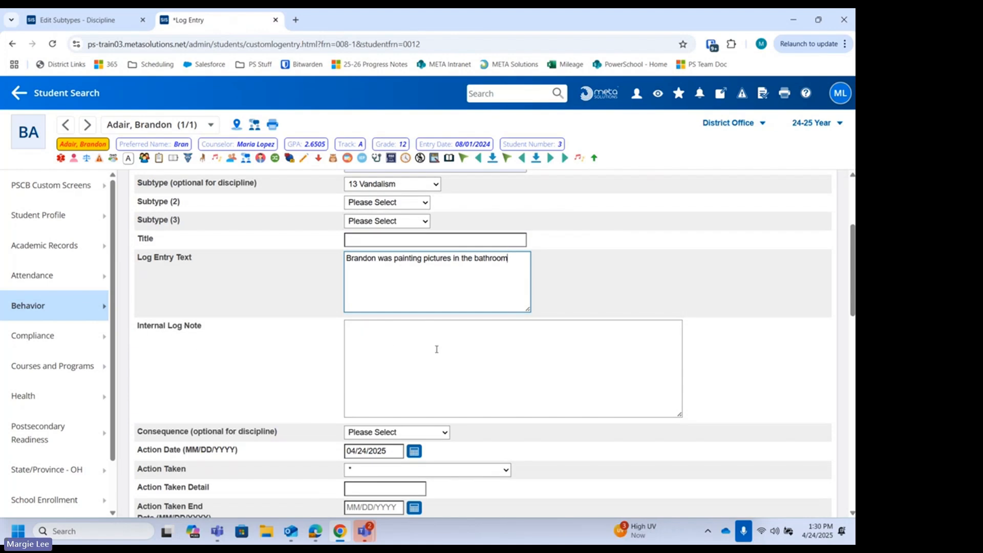
{"action": "left_click", "coordinate": [405, 436]}
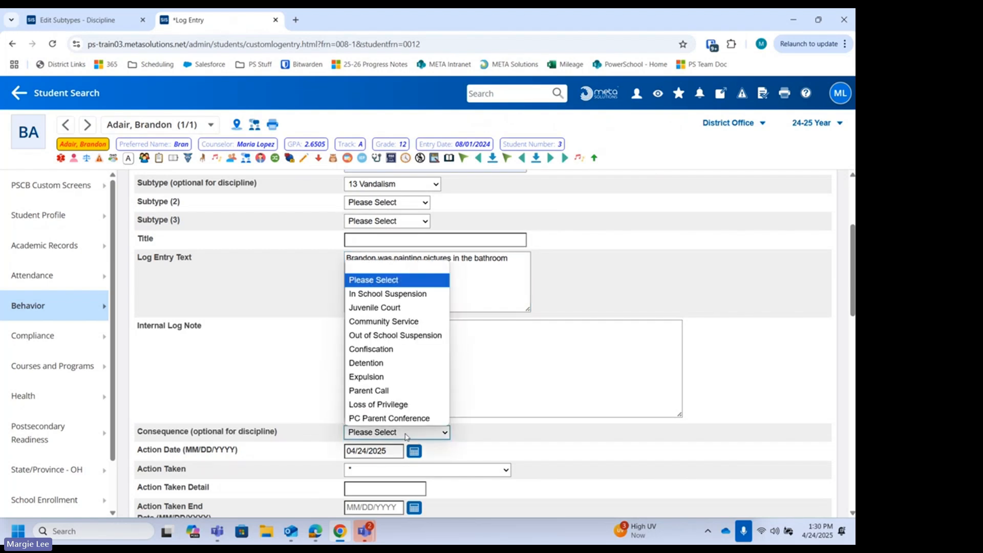
{"action": "left_click", "coordinate": [387, 293]}
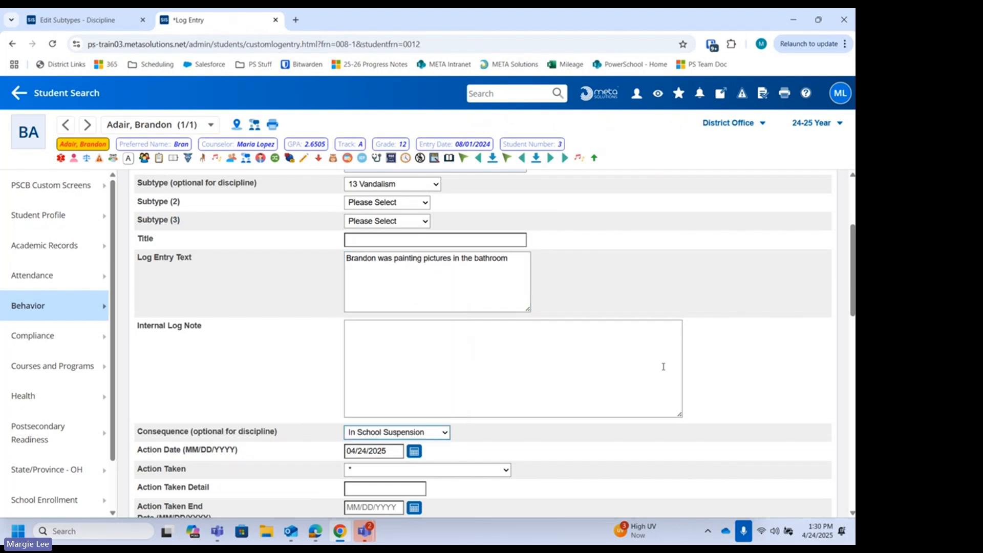
Step: Try 04/23/2025 as the action date, and set it back to 04/24/2025
{"action": "scroll", "coordinate": [705, 374], "scroll_direction": "down", "scroll_amount": 1}
{"action": "scroll", "coordinate": [705, 374], "scroll_direction": "down", "scroll_amount": 1}
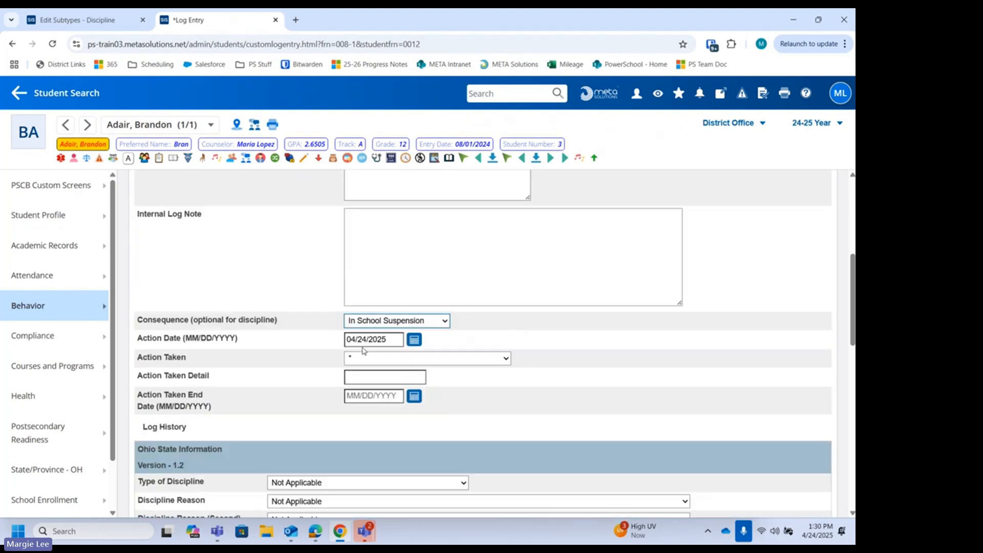
{"action": "left_click", "coordinate": [414, 340]}
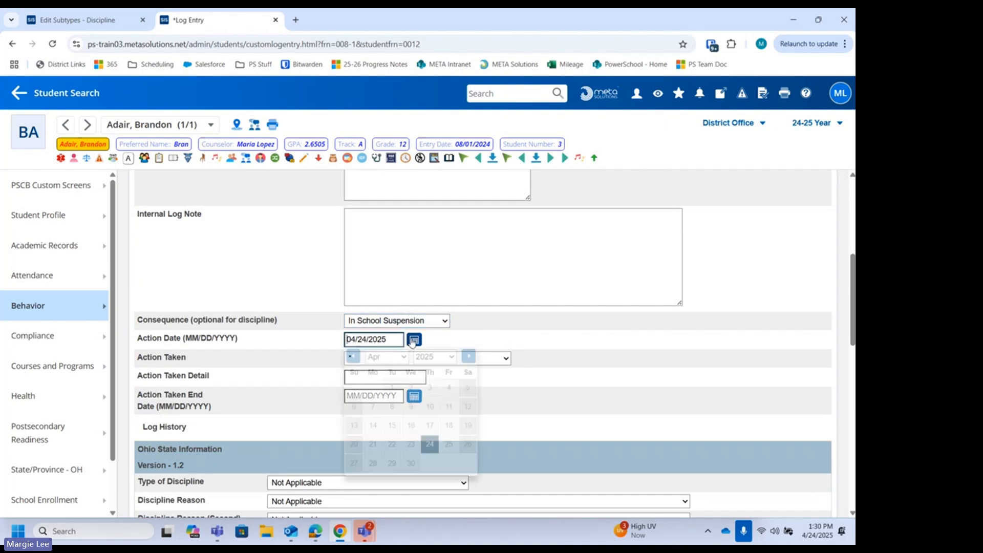
{"action": "left_click", "coordinate": [411, 445]}
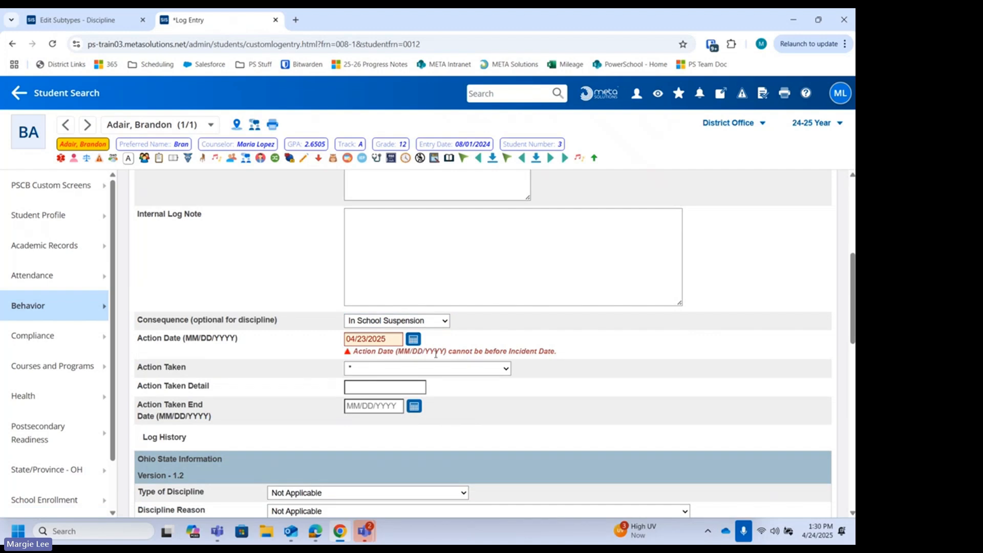
{"action": "left_click", "coordinate": [413, 339]}
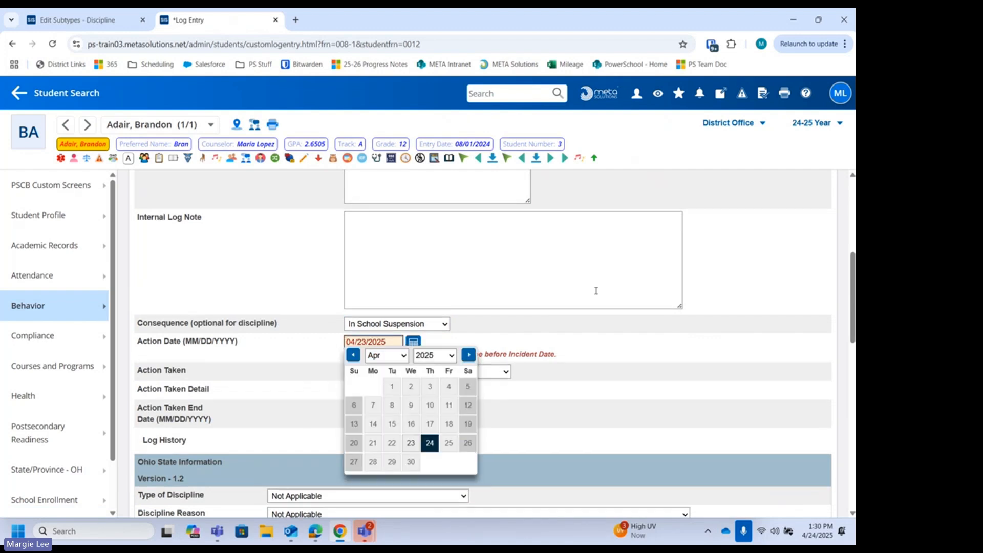
{"action": "scroll", "coordinate": [604, 294], "scroll_direction": "up", "scroll_amount": 5}
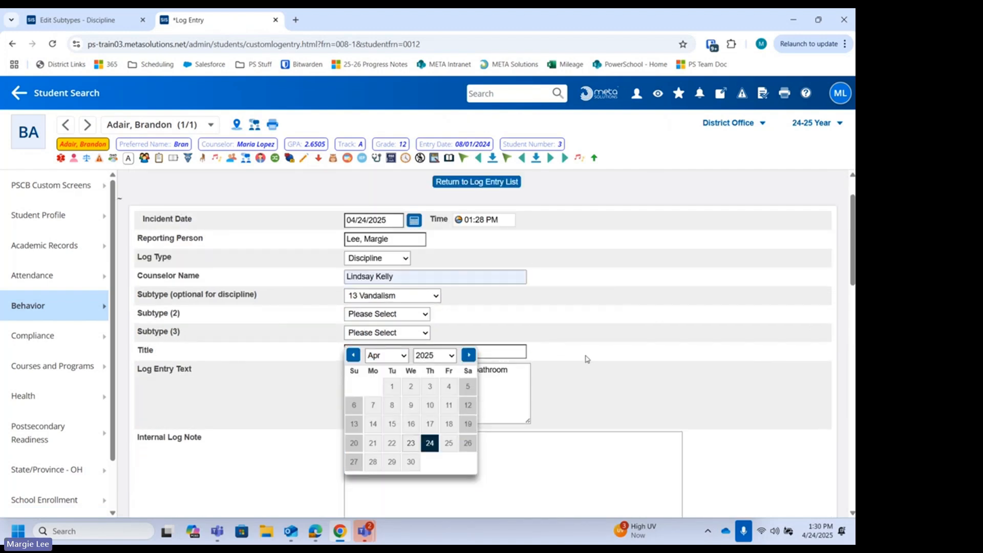
{"action": "left_click", "coordinate": [430, 443]}
Step: Set the Action Taken End Date to 04/25/2025 and submit the new log entry
{"action": "scroll", "coordinate": [606, 367], "scroll_direction": "down", "scroll_amount": 5}
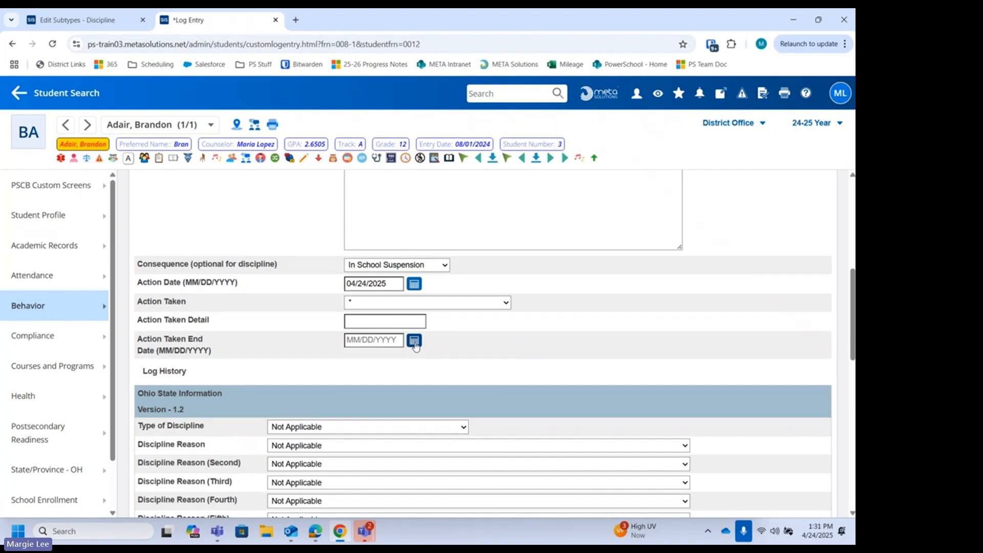
{"action": "left_click", "coordinate": [414, 341]}
{"action": "left_click", "coordinate": [448, 445]}
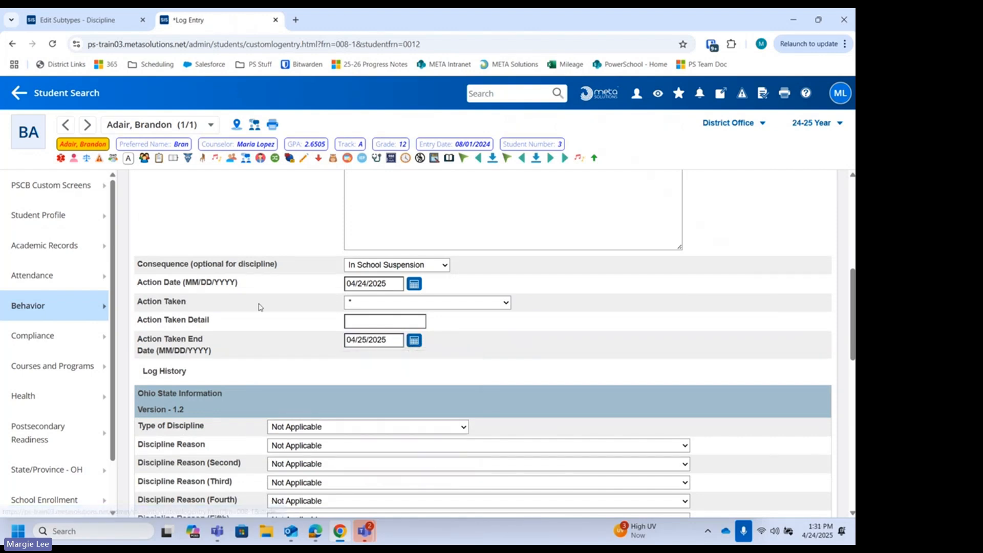
{"action": "scroll", "coordinate": [816, 303], "scroll_direction": "down", "scroll_amount": 4}
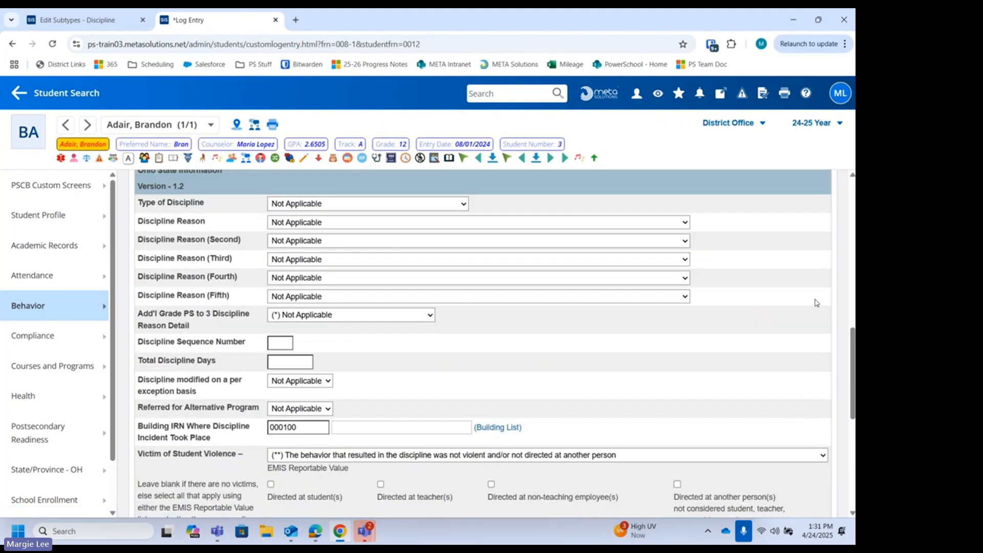
{"action": "scroll", "coordinate": [816, 302], "scroll_direction": "down", "scroll_amount": 6}
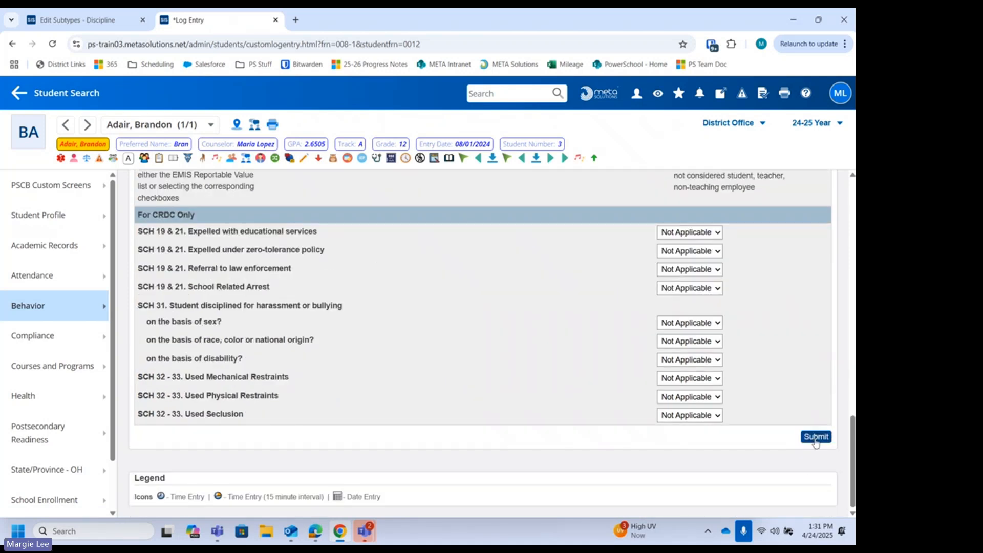
{"action": "left_click", "coordinate": [816, 438]}
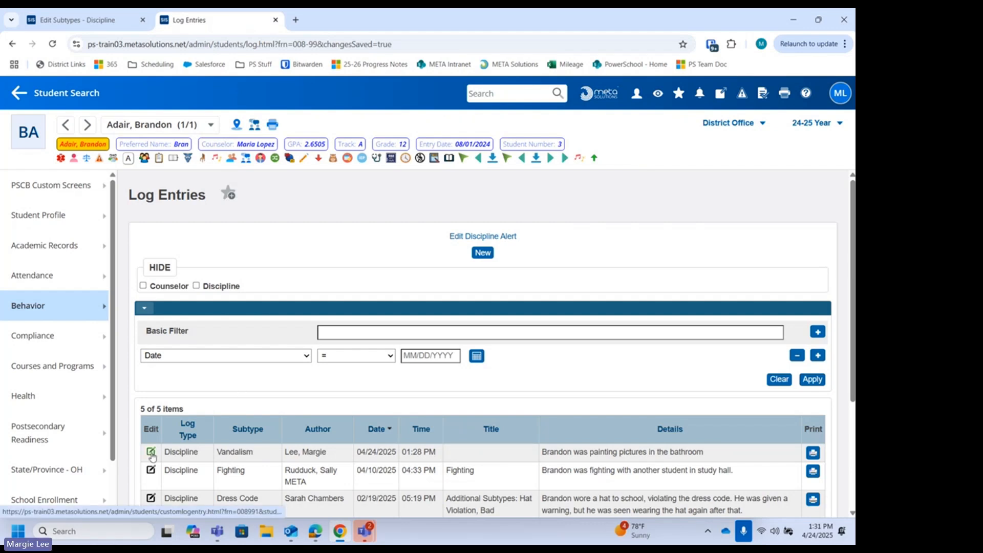
Step: Open the 04/24/2025 Vandalism log entry for editing, review its fields, and delete the entry
{"action": "left_click", "coordinate": [151, 452]}
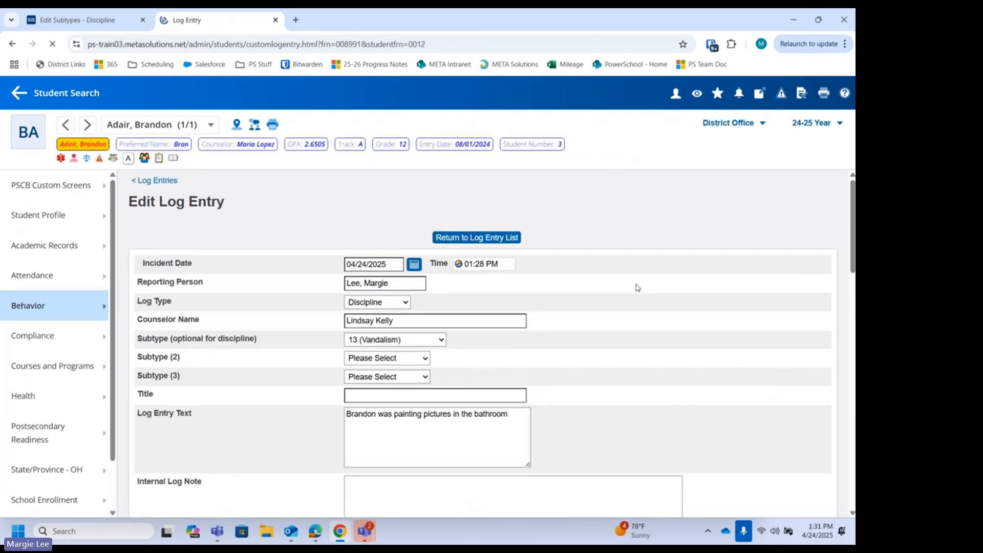
{"action": "left_click", "coordinate": [511, 413]}
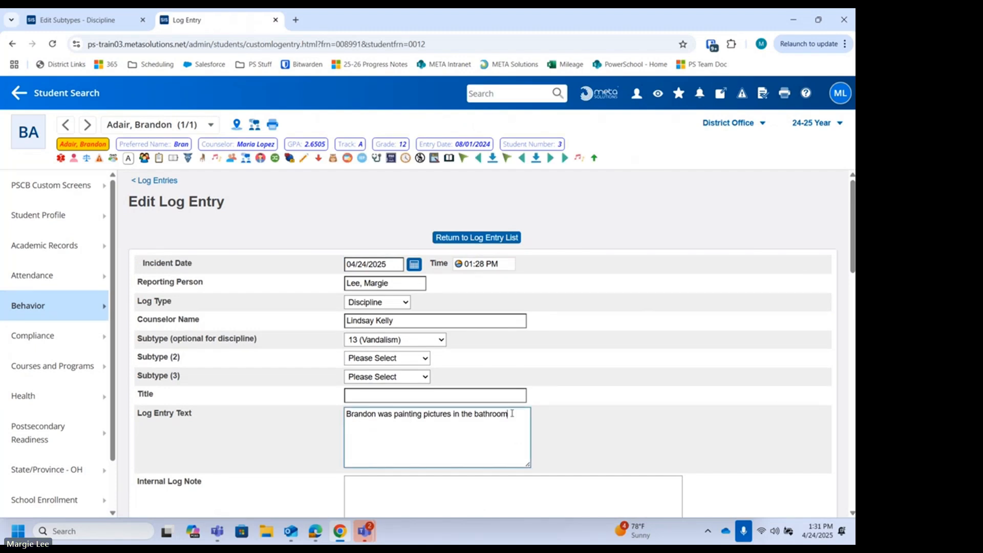
{"action": "scroll", "coordinate": [799, 307], "scroll_direction": "down", "scroll_amount": 15}
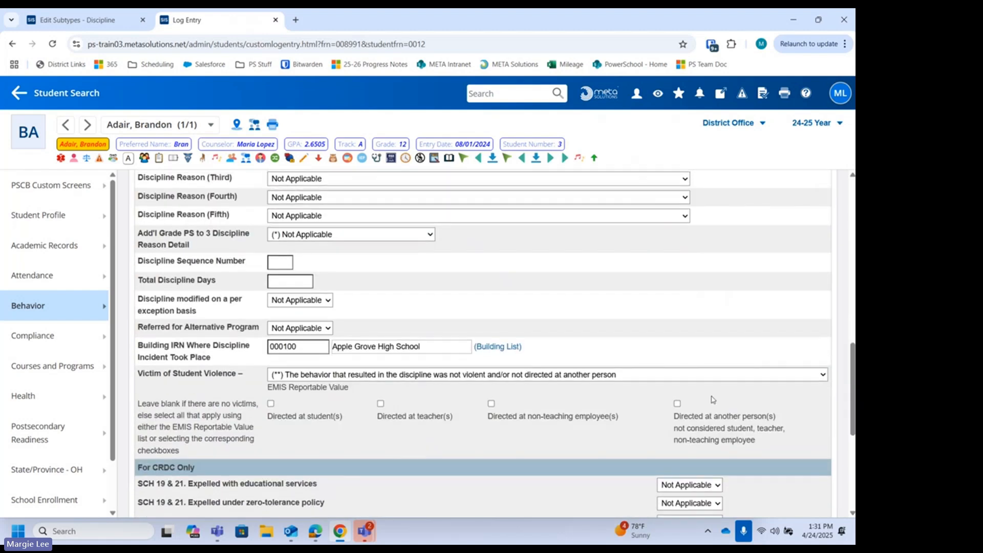
{"action": "scroll", "coordinate": [850, 430], "scroll_direction": "up", "scroll_amount": 15}
{"action": "scroll", "coordinate": [711, 395], "scroll_direction": "down", "scroll_amount": 4}
{"action": "scroll", "coordinate": [723, 387], "scroll_direction": "down", "scroll_amount": 10}
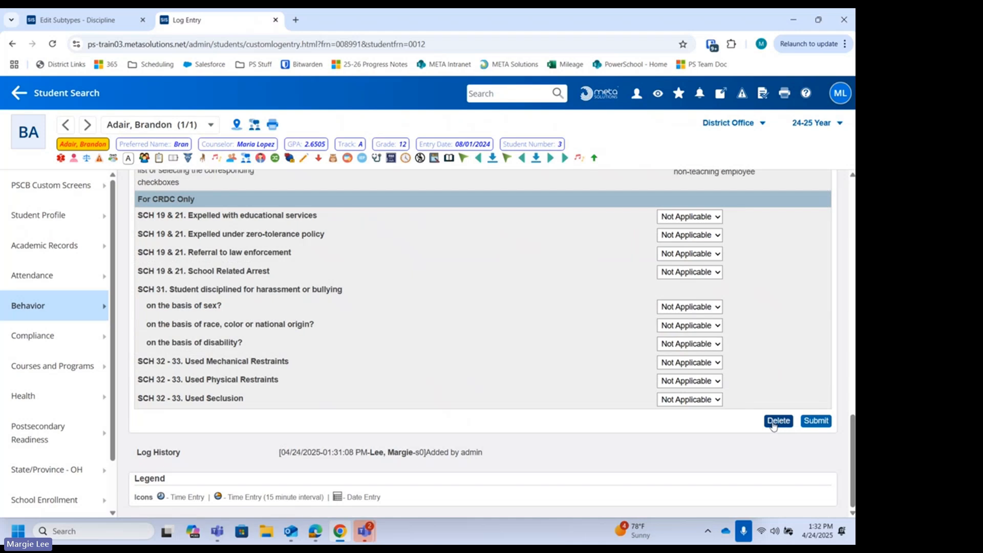
{"action": "left_click", "coordinate": [774, 423]}
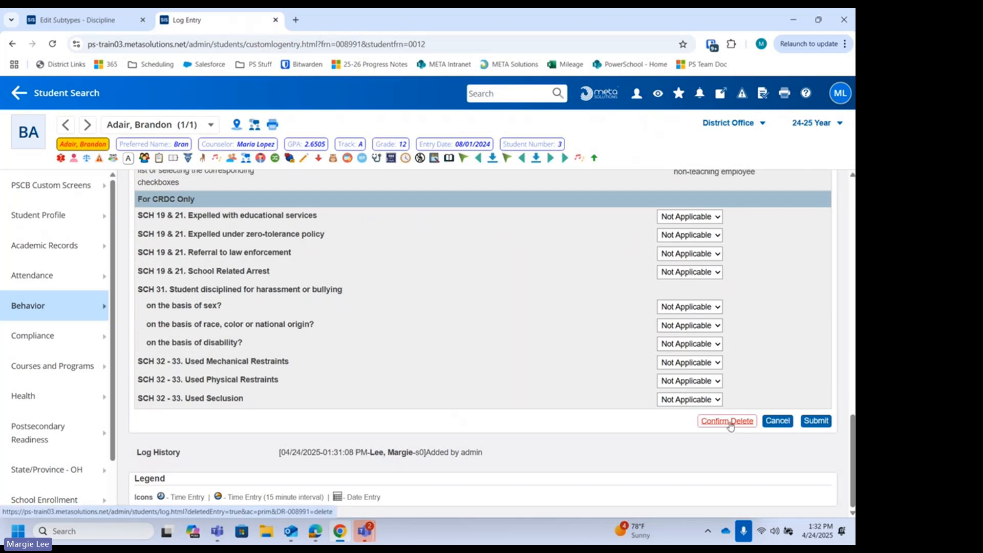
{"action": "left_click", "coordinate": [729, 422]}
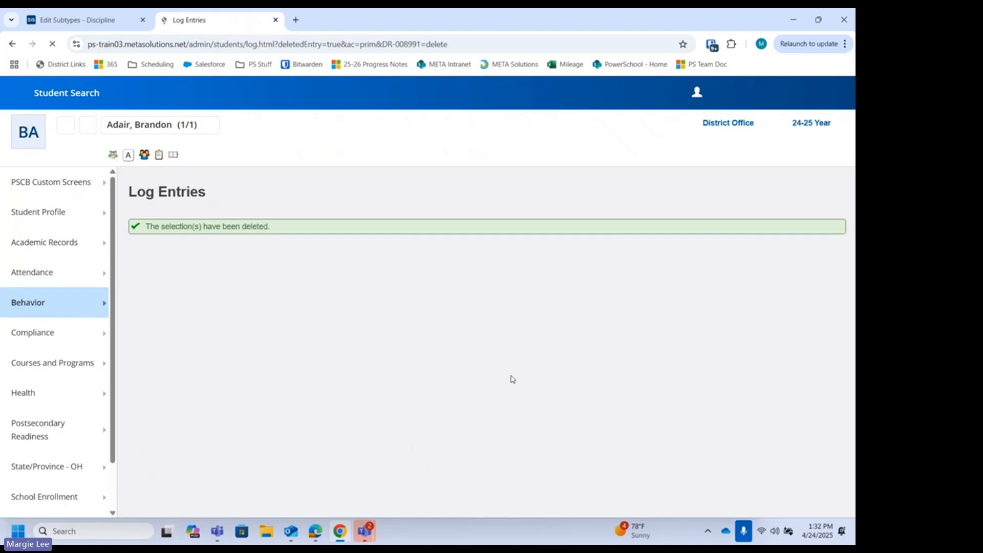
Step: Open the student's 04/10/2025 Fighting log entry and review its incident, consequence, action and Ohio state fields
{"action": "scroll", "coordinate": [410, 410], "scroll_direction": "down", "scroll_amount": 2}
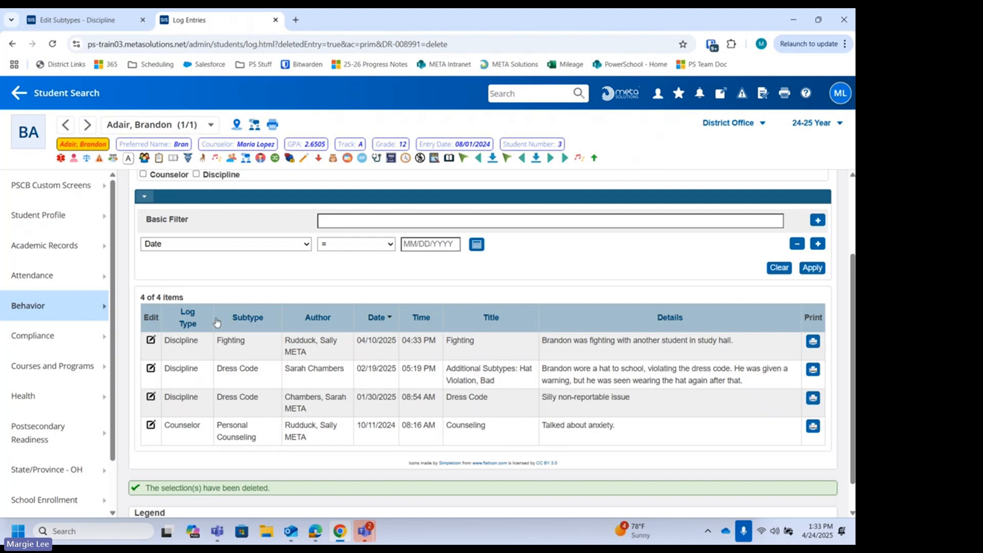
{"action": "left_click", "coordinate": [150, 340]}
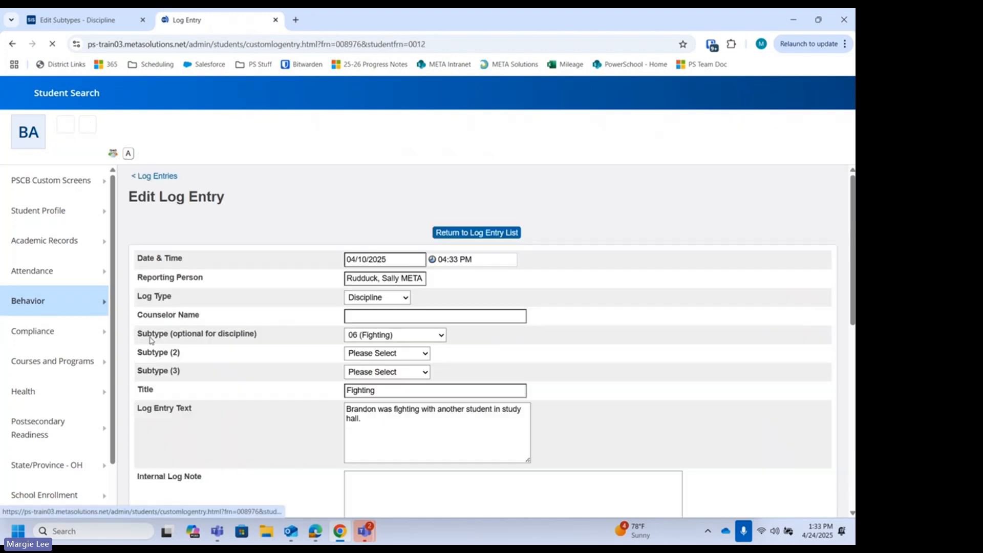
{"action": "scroll", "coordinate": [530, 325], "scroll_direction": "down", "scroll_amount": 3}
{"action": "scroll", "coordinate": [528, 319], "scroll_direction": "down", "scroll_amount": 3}
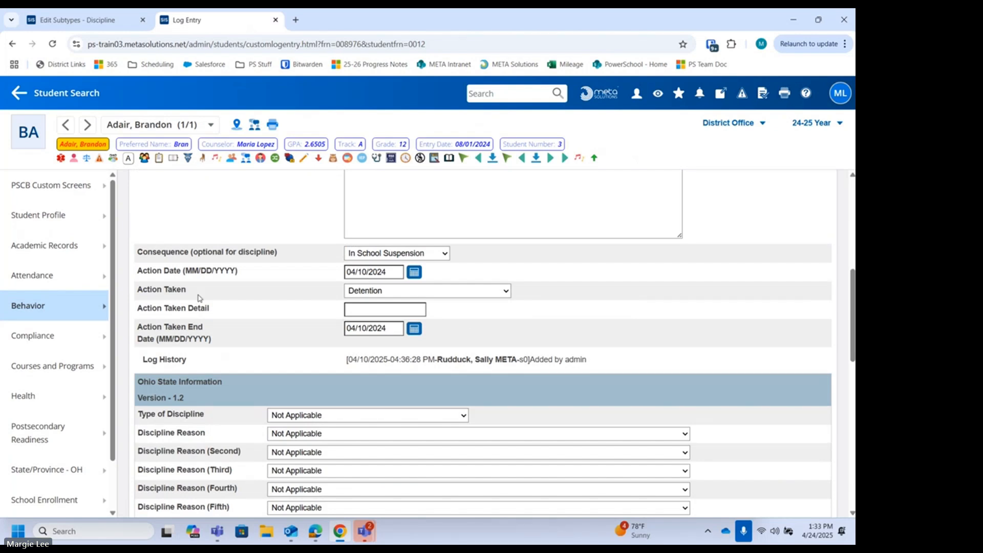
{"action": "scroll", "coordinate": [615, 307], "scroll_direction": "up", "scroll_amount": 6}
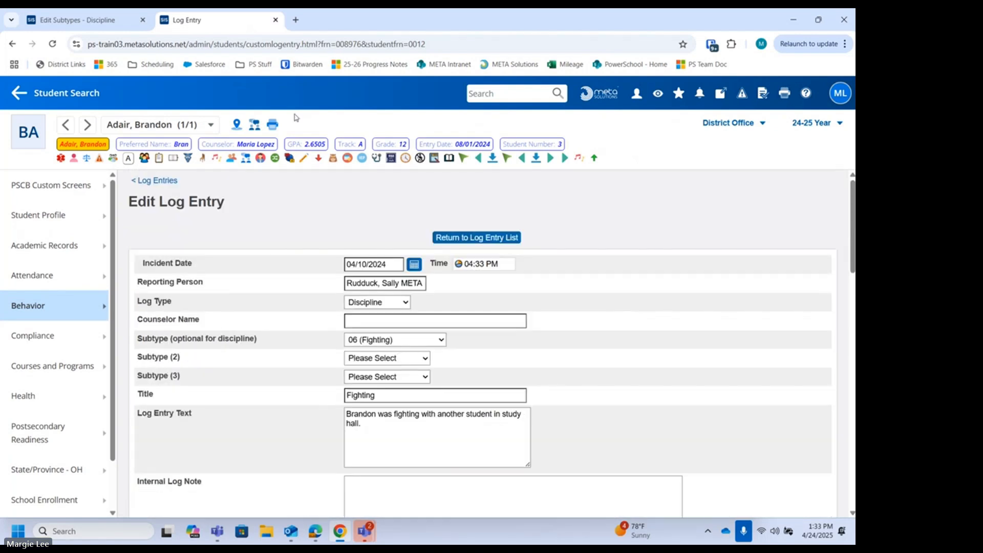
Step: Open the district's Log Entry Fields setup, review the field labels, sort order, hidden fields and teacher visibility, and return to the log entry
{"action": "left_click", "coordinate": [96, 28]}
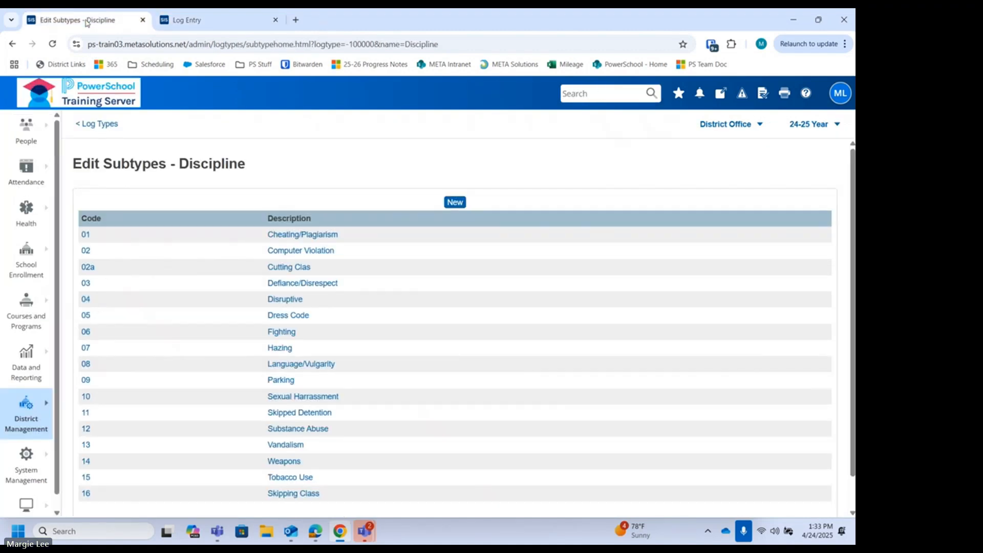
{"action": "left_click", "coordinate": [26, 407]}
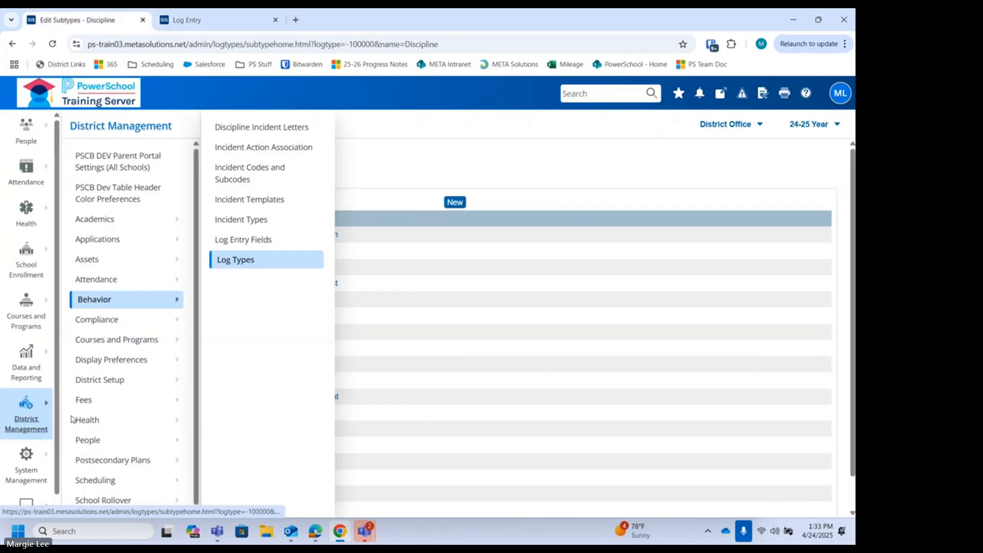
{"action": "left_click", "coordinate": [241, 241]}
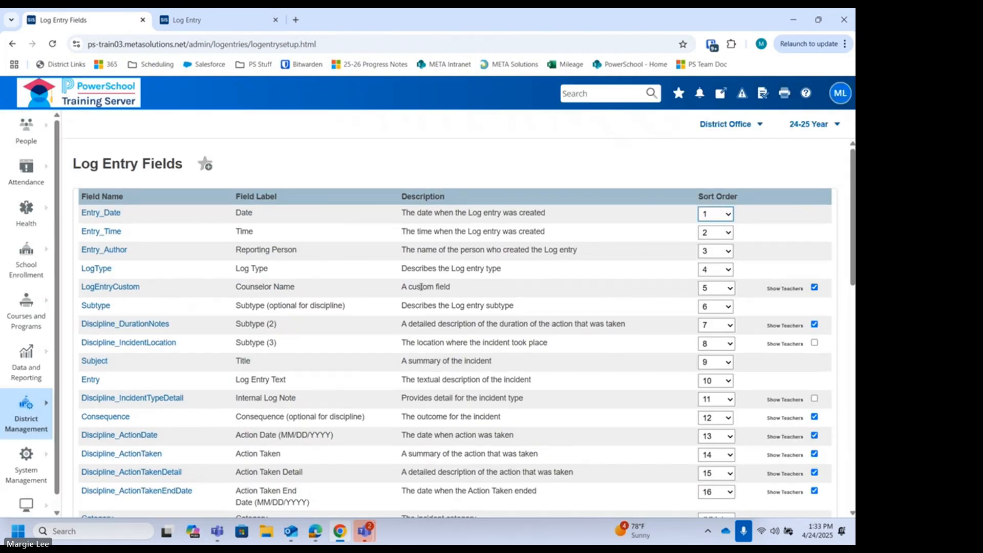
{"action": "scroll", "coordinate": [420, 299], "scroll_direction": "down", "scroll_amount": 1}
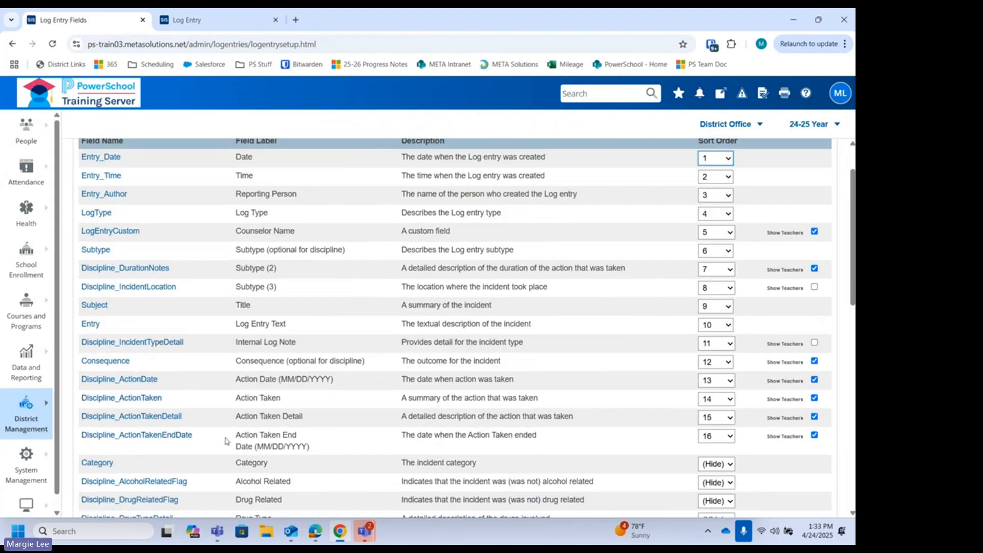
{"action": "scroll", "coordinate": [227, 441], "scroll_direction": "down", "scroll_amount": 2}
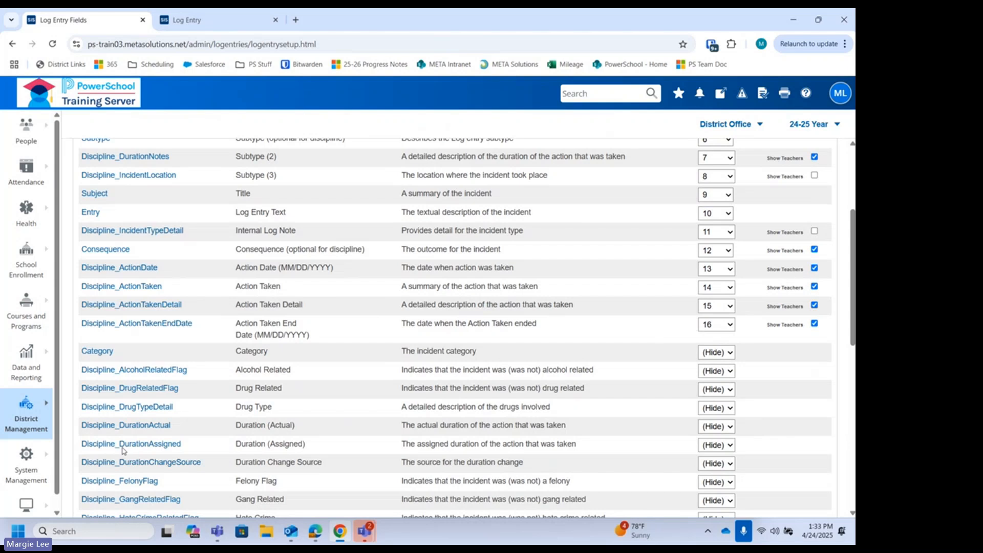
{"action": "scroll", "coordinate": [268, 395], "scroll_direction": "down", "scroll_amount": 1}
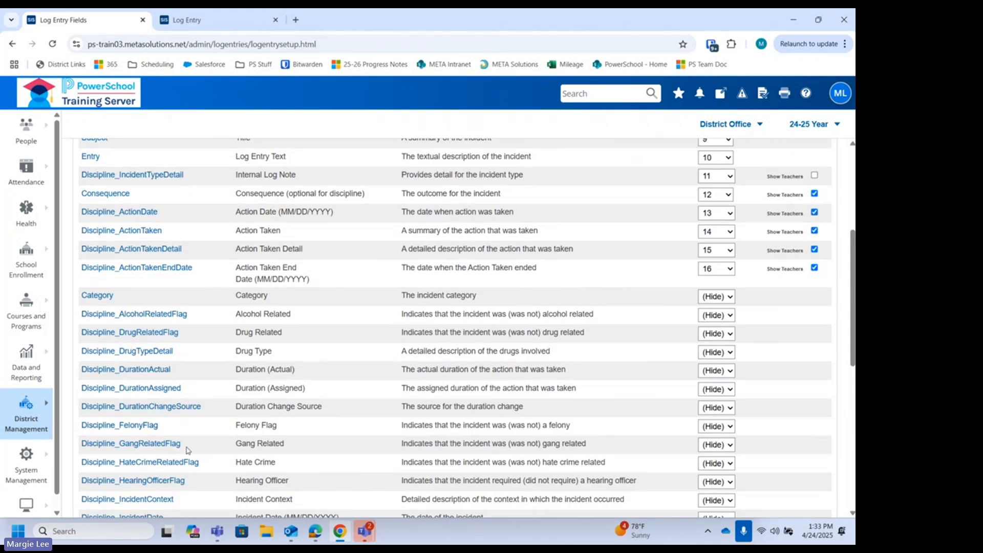
{"action": "scroll", "coordinate": [187, 451], "scroll_direction": "down", "scroll_amount": 3}
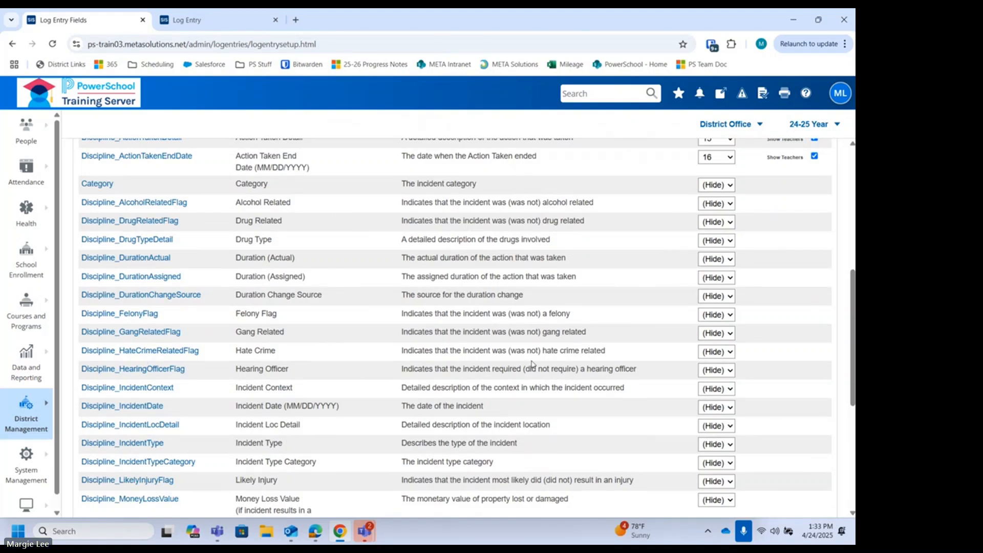
{"action": "scroll", "coordinate": [547, 366], "scroll_direction": "up", "scroll_amount": 6}
{"action": "scroll", "coordinate": [547, 365], "scroll_direction": "up", "scroll_amount": 4}
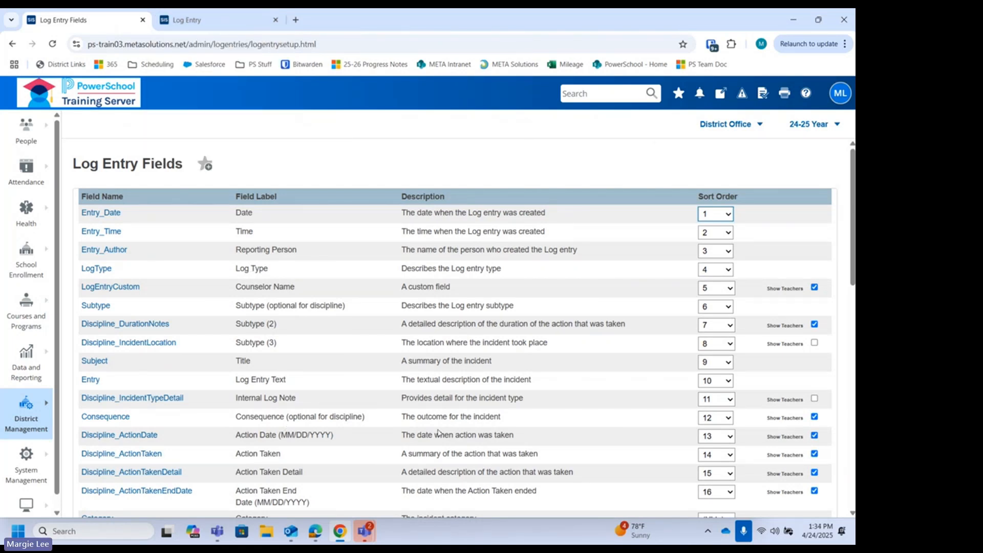
{"action": "scroll", "coordinate": [446, 429], "scroll_direction": "down", "scroll_amount": 1}
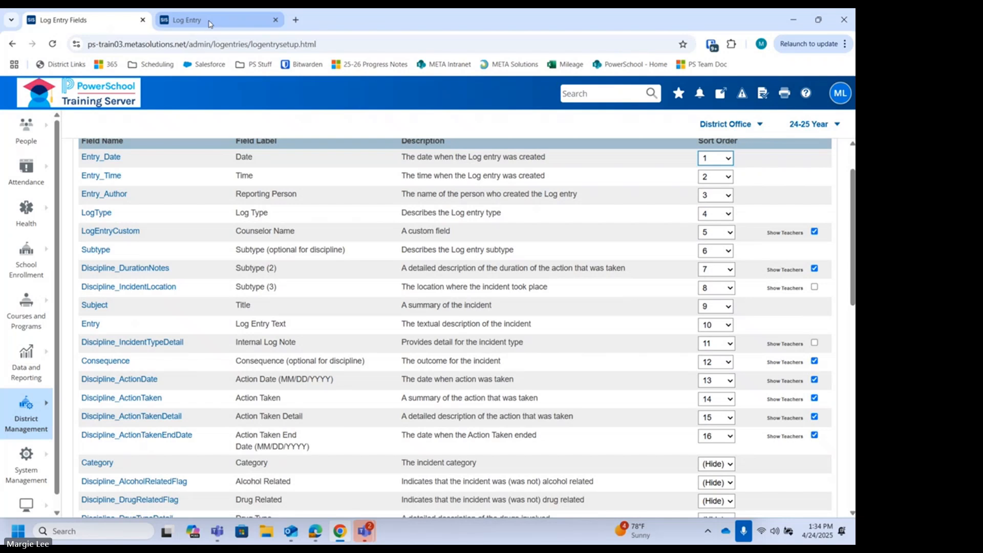
{"action": "mouse_move", "coordinate": [210, 23]}
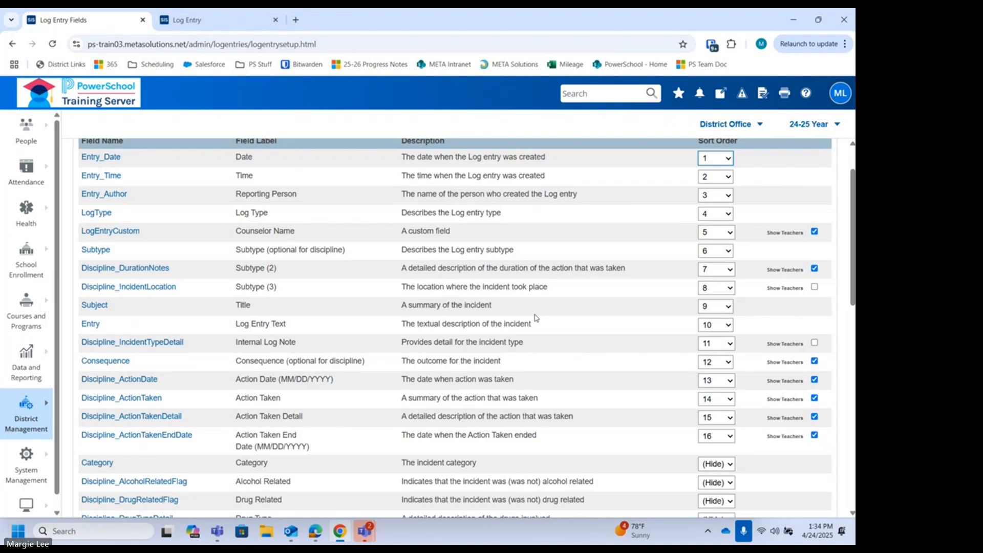
{"action": "scroll", "coordinate": [535, 318], "scroll_direction": "down", "scroll_amount": 12}
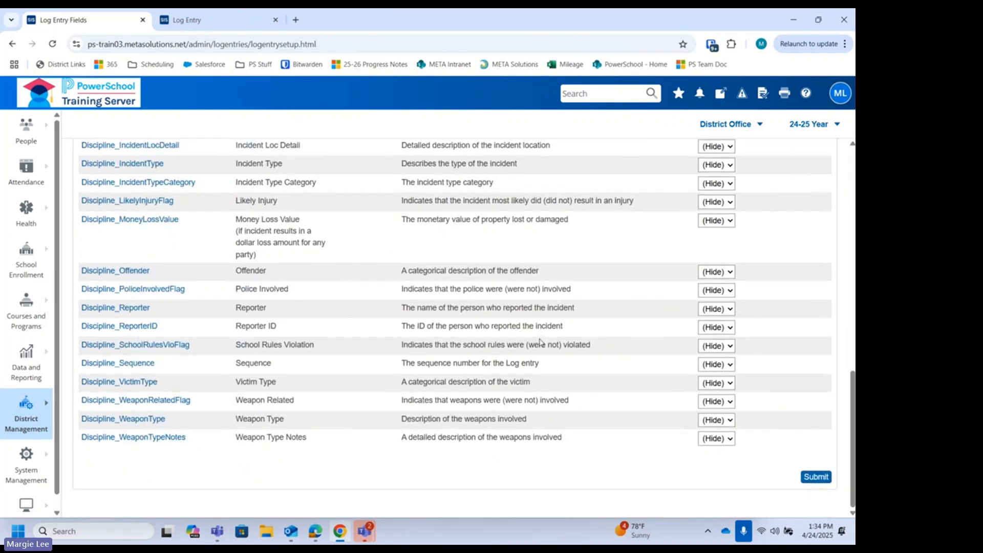
{"action": "scroll", "coordinate": [540, 342], "scroll_direction": "up", "scroll_amount": 12}
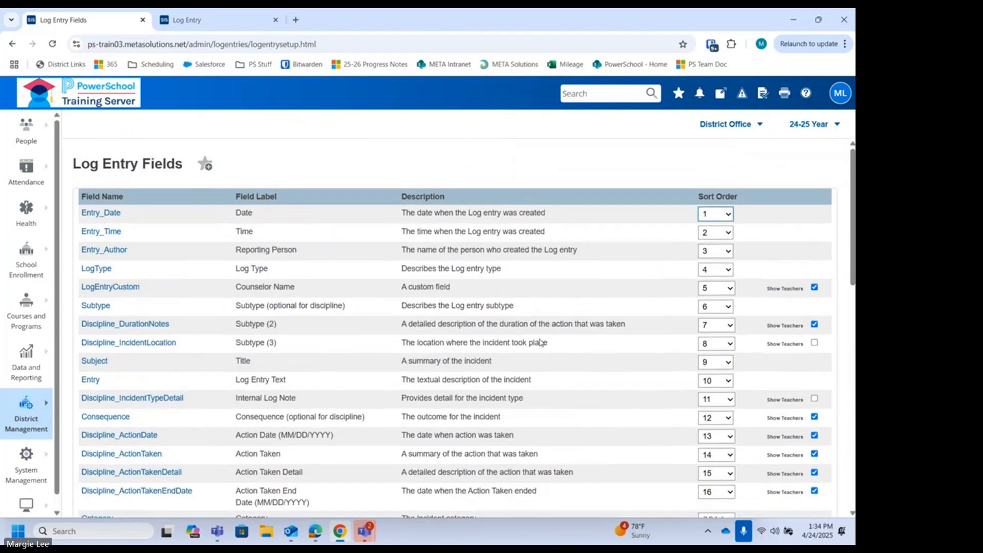
{"action": "left_click", "coordinate": [217, 21]}
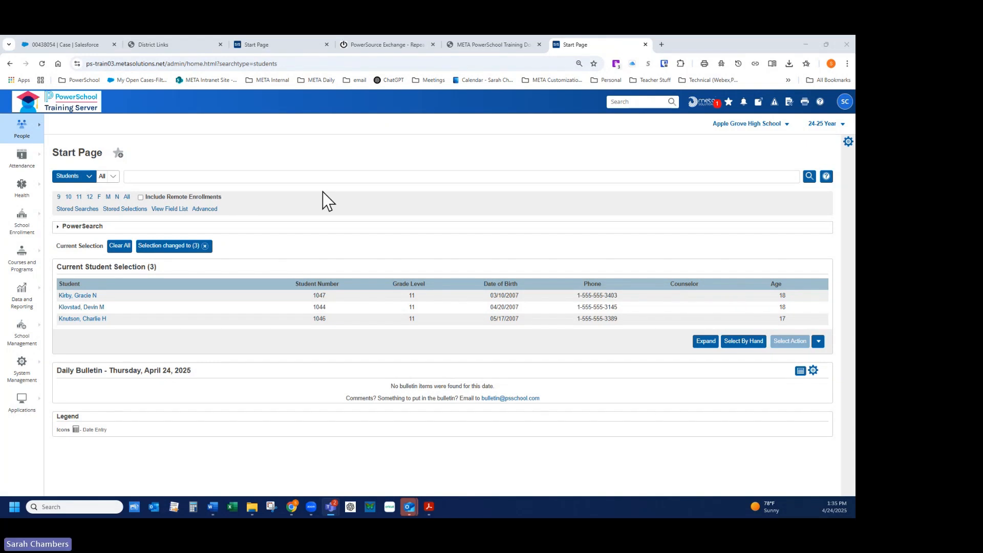
Step: View the META log entry documentation and the Repeat Log Entries plugin page, and open Mass Enter Log Entries in PowerSchool
{"action": "left_click", "coordinate": [500, 46]}
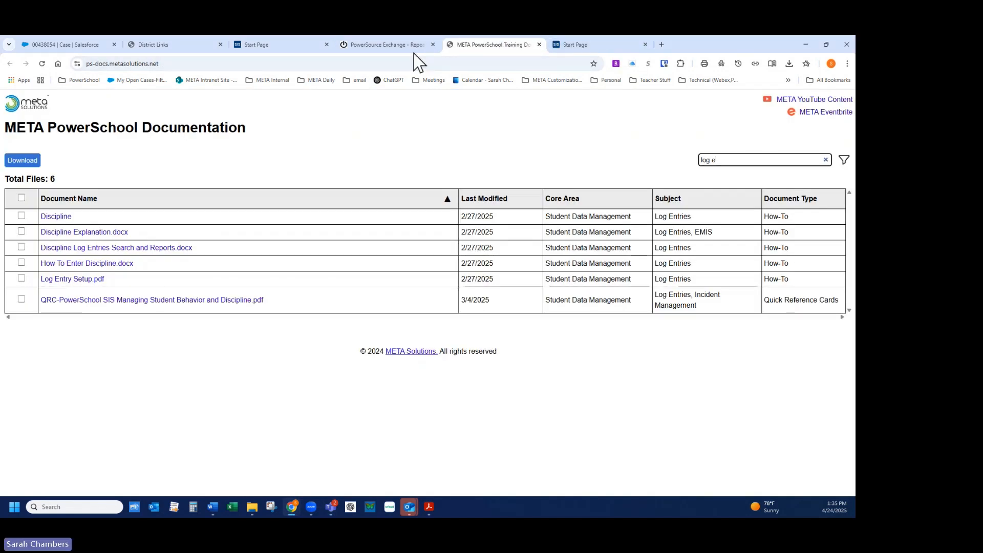
{"action": "left_click", "coordinate": [389, 46]}
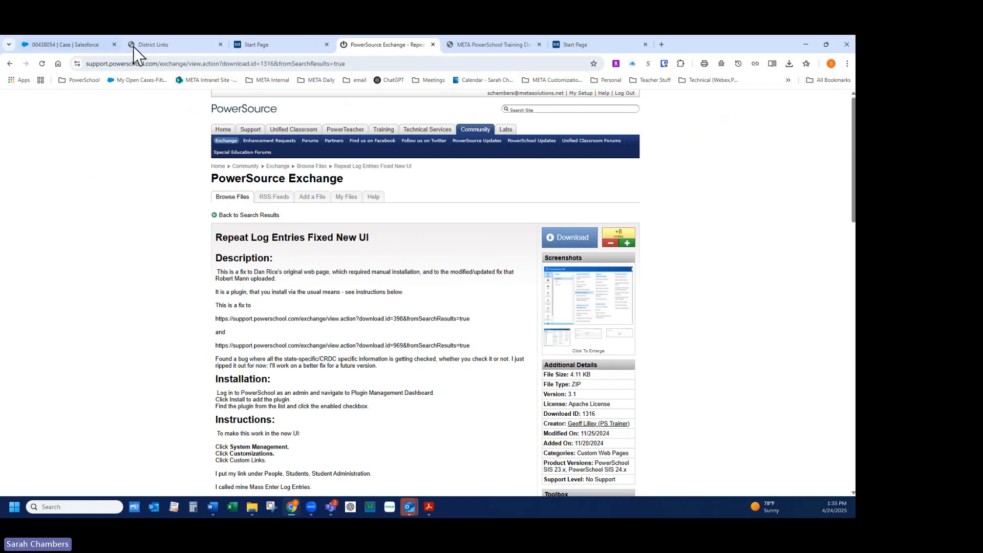
{"action": "left_click", "coordinate": [287, 44]}
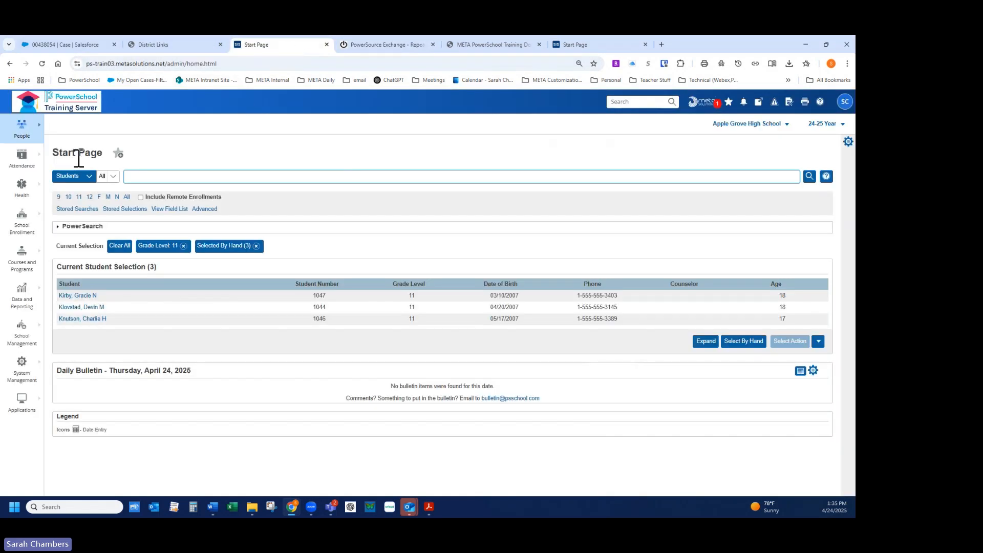
{"action": "left_click", "coordinate": [20, 129]}
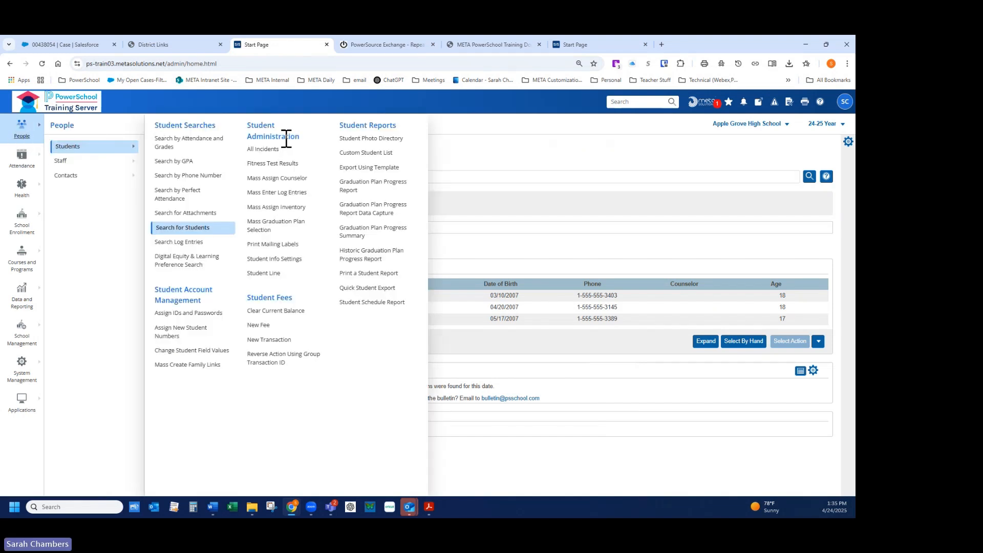
{"action": "left_click", "coordinate": [299, 195]}
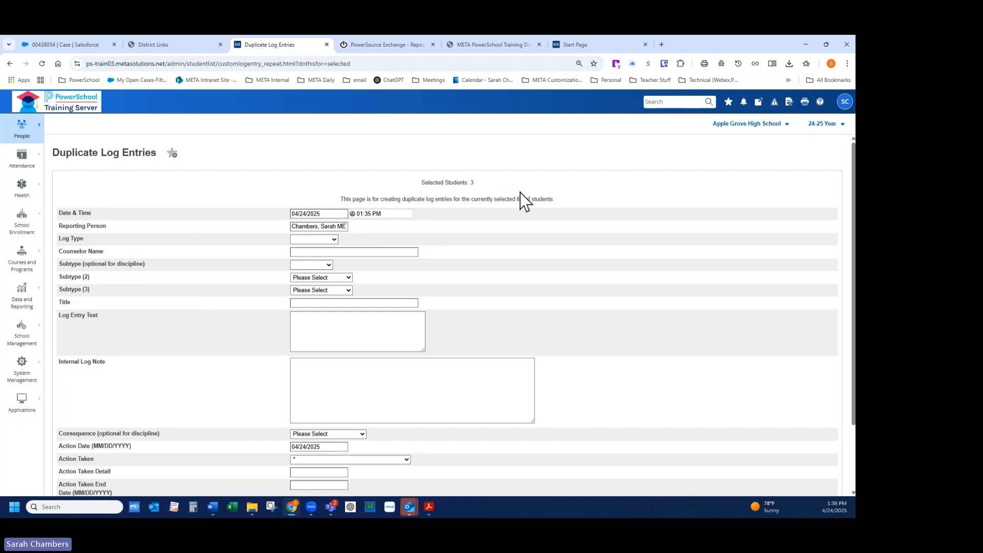
Step: Select all grade 11 students from the start page and narrow the selection by hand to four students
{"action": "left_click", "coordinate": [57, 102]}
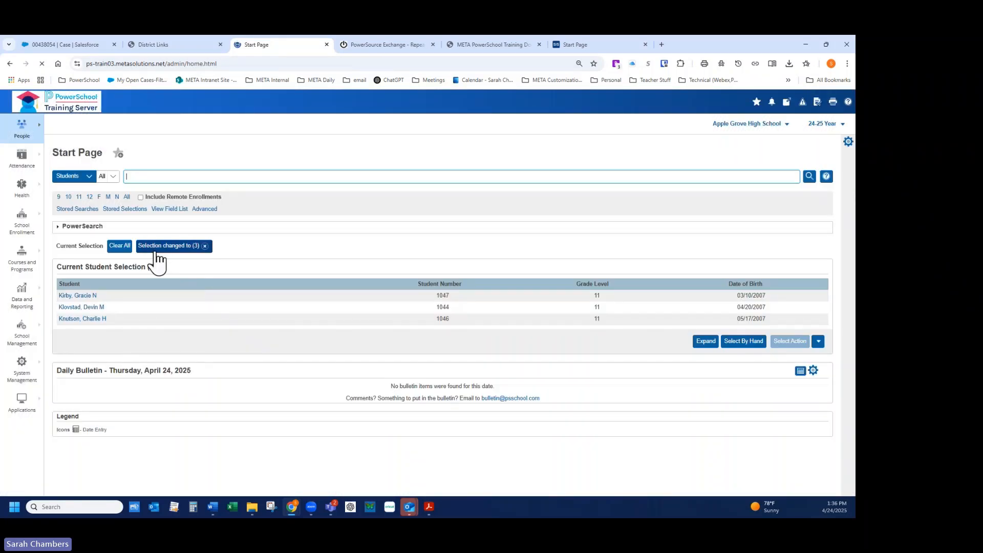
{"action": "left_click", "coordinate": [78, 198]}
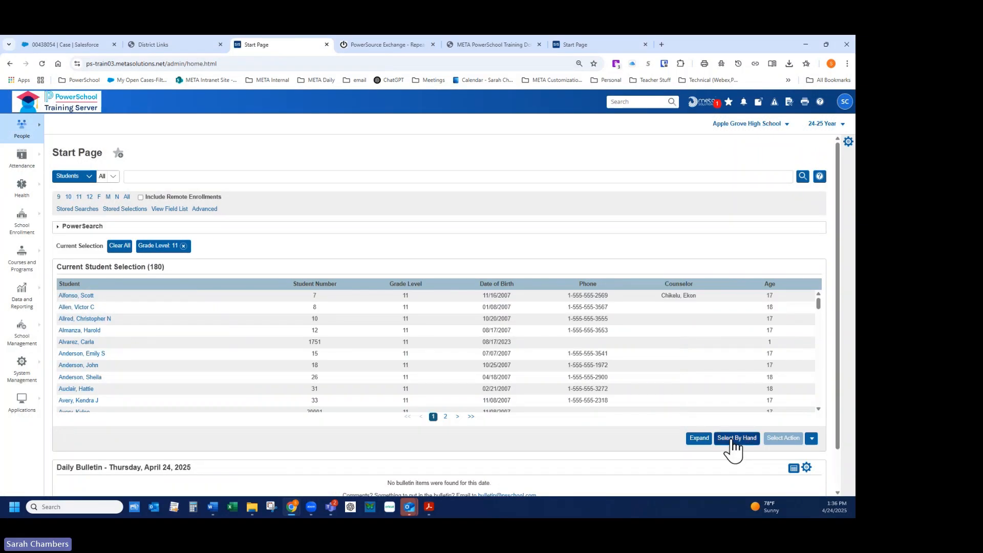
{"action": "left_click", "coordinate": [732, 440]}
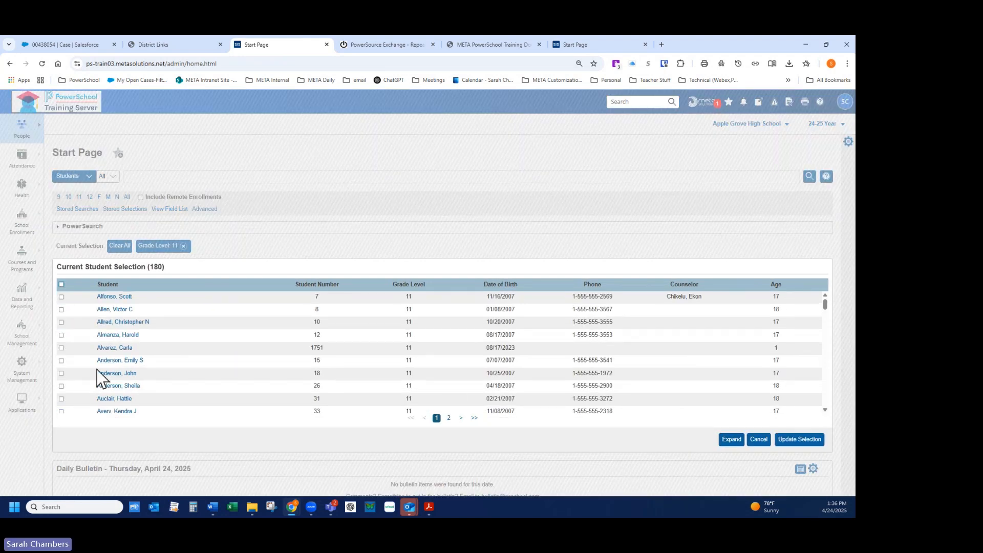
{"action": "scroll", "coordinate": [63, 389], "scroll_direction": "down", "scroll_amount": 8}
{"action": "left_click", "coordinate": [62, 379]}
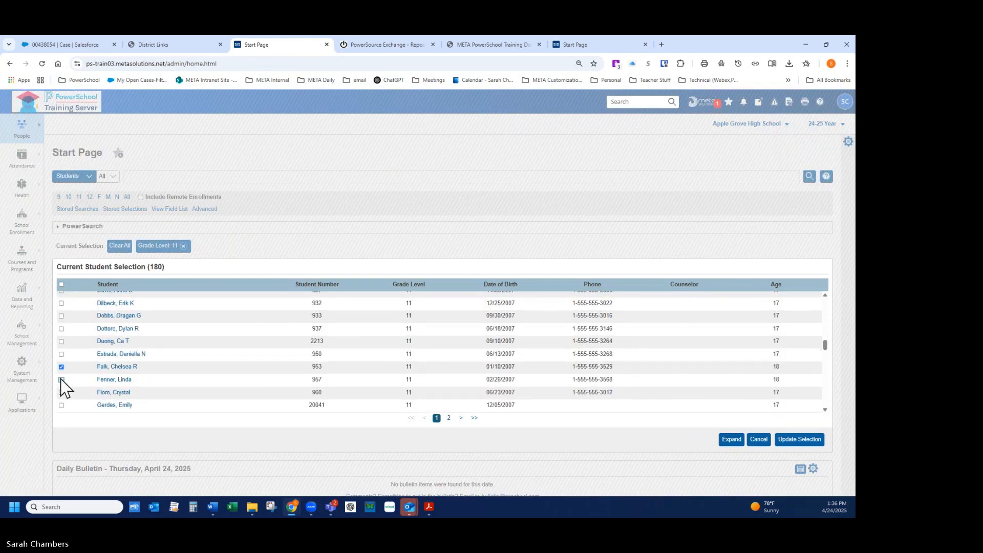
{"action": "left_click", "coordinate": [61, 393]}
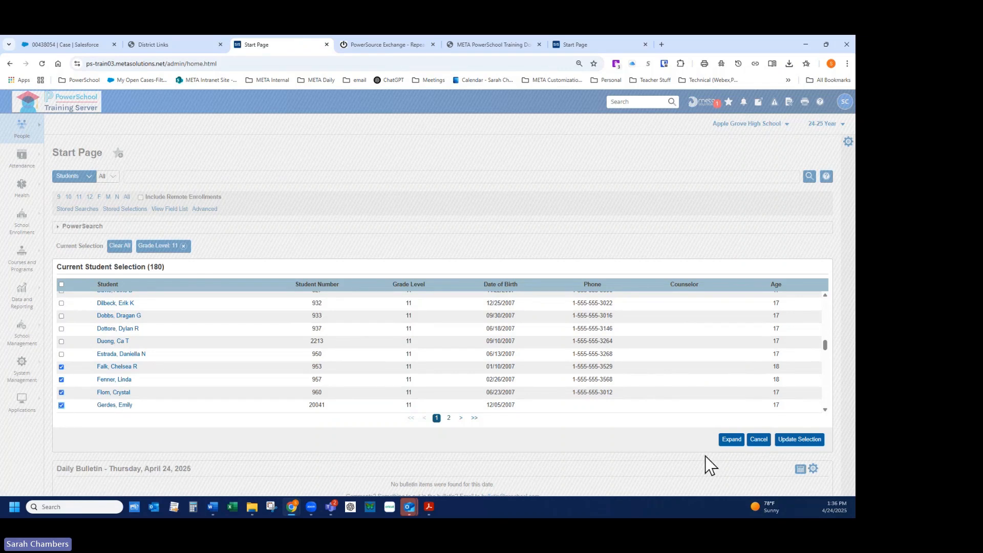
{"action": "left_click", "coordinate": [791, 441]}
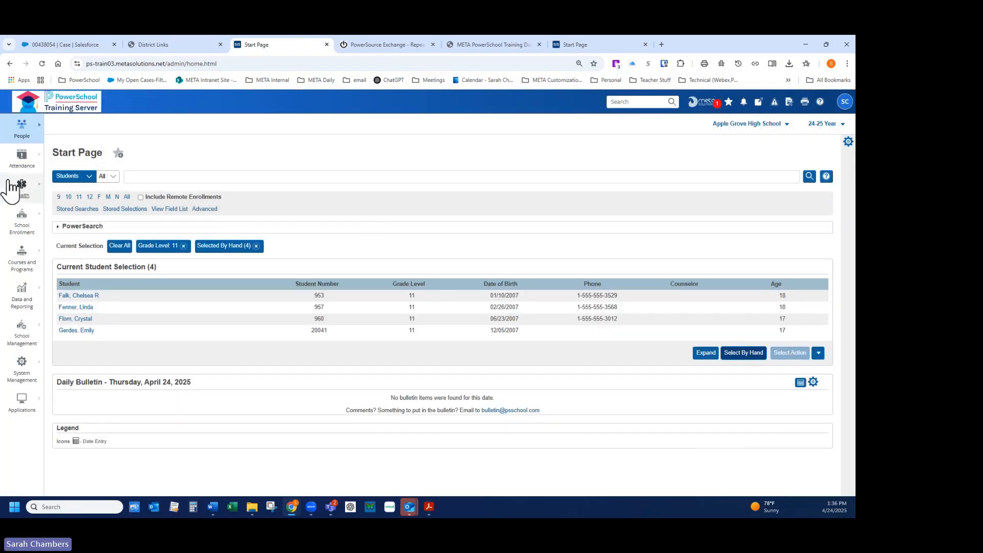
Step: Open Mass Enter Log Entries for the four selected students and set the log type to Discipline
{"action": "left_click", "coordinate": [27, 129]}
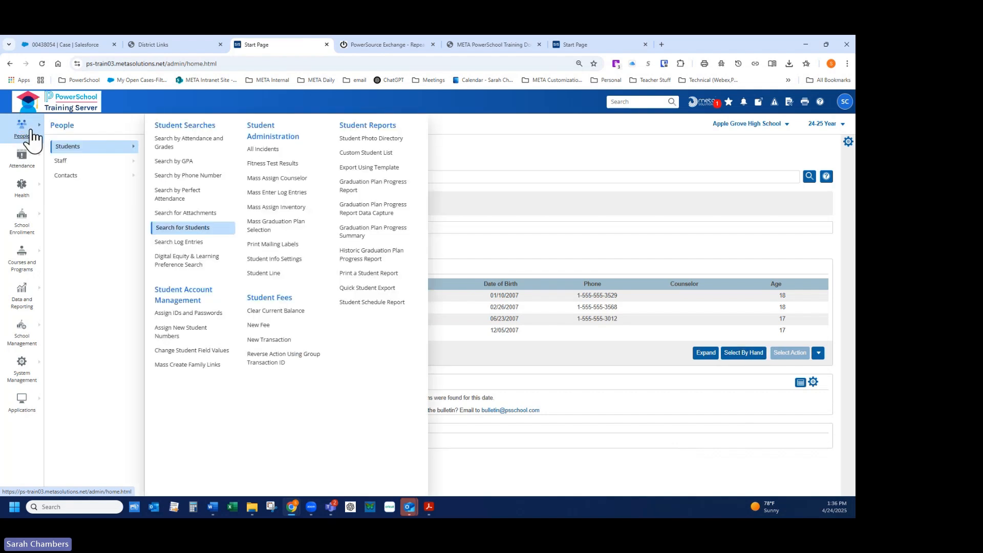
{"action": "left_click", "coordinate": [288, 194]}
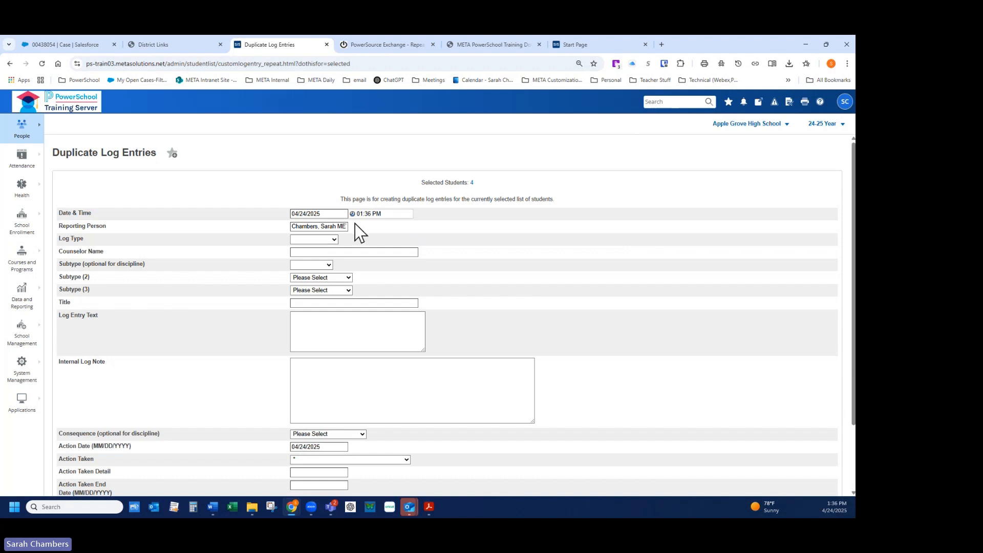
{"action": "left_click", "coordinate": [333, 239]}
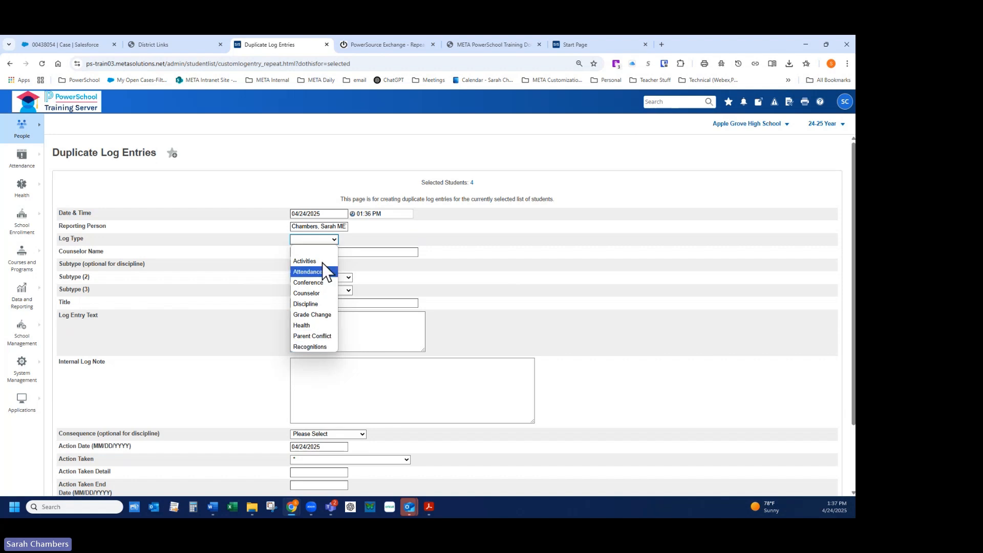
{"action": "left_click", "coordinate": [321, 304]}
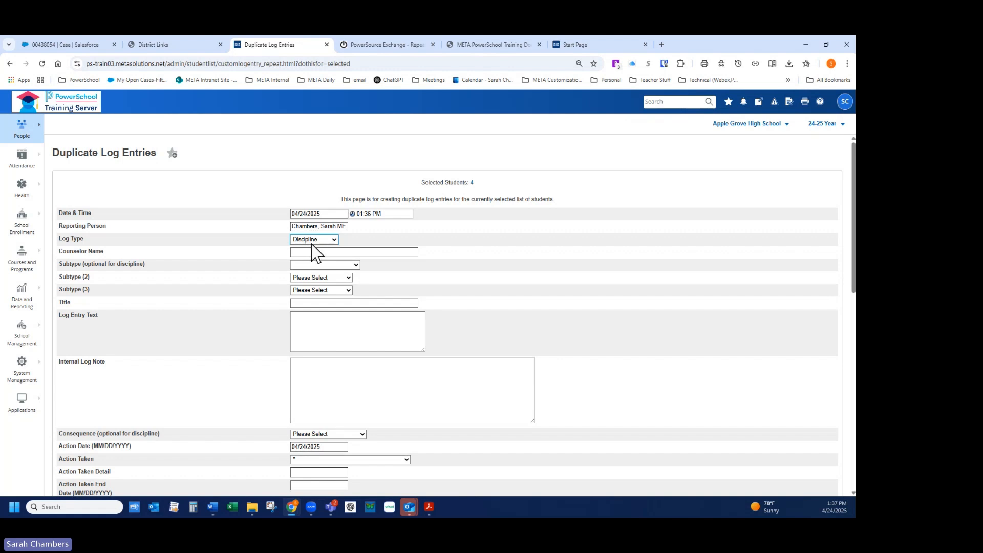
Step: Set the subtype to 02a Cutting Clas and Subtype (2) to Tobacco Use
{"action": "left_click", "coordinate": [357, 265]}
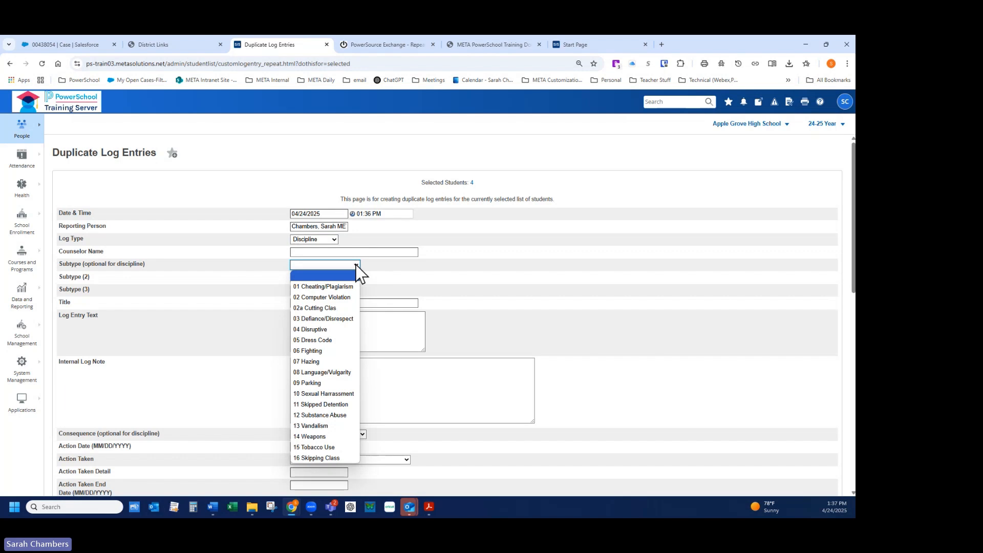
{"action": "left_click", "coordinate": [320, 309]}
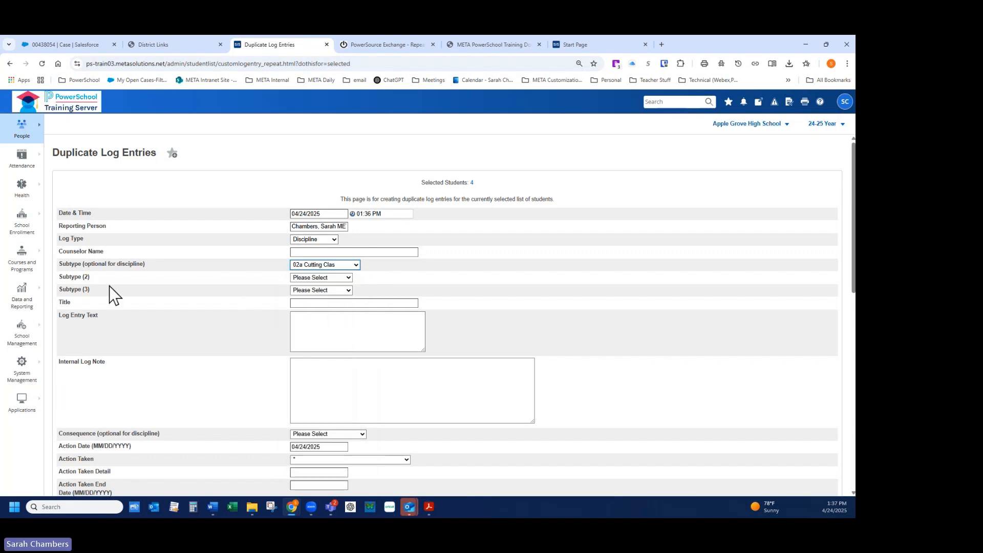
{"action": "left_click", "coordinate": [349, 278]}
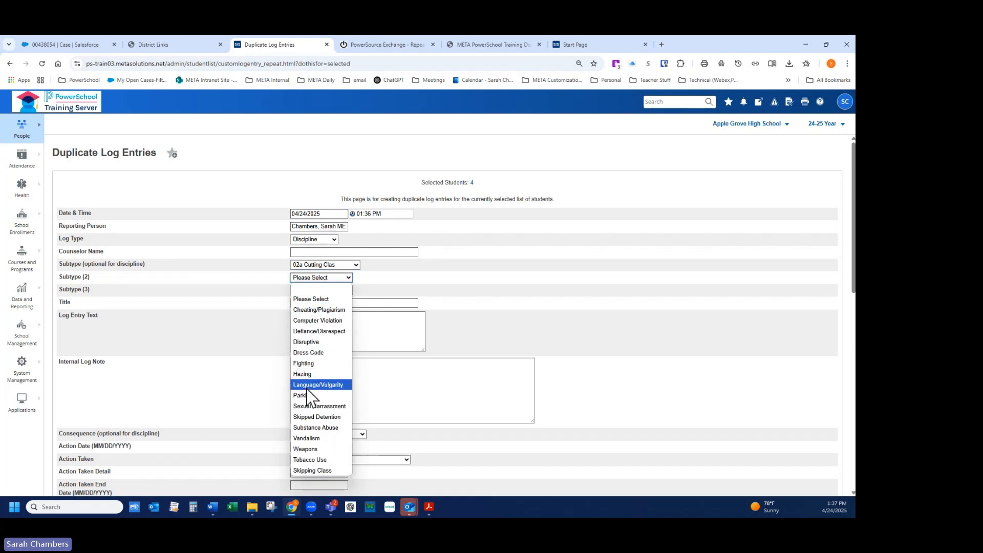
{"action": "left_click", "coordinate": [313, 461]}
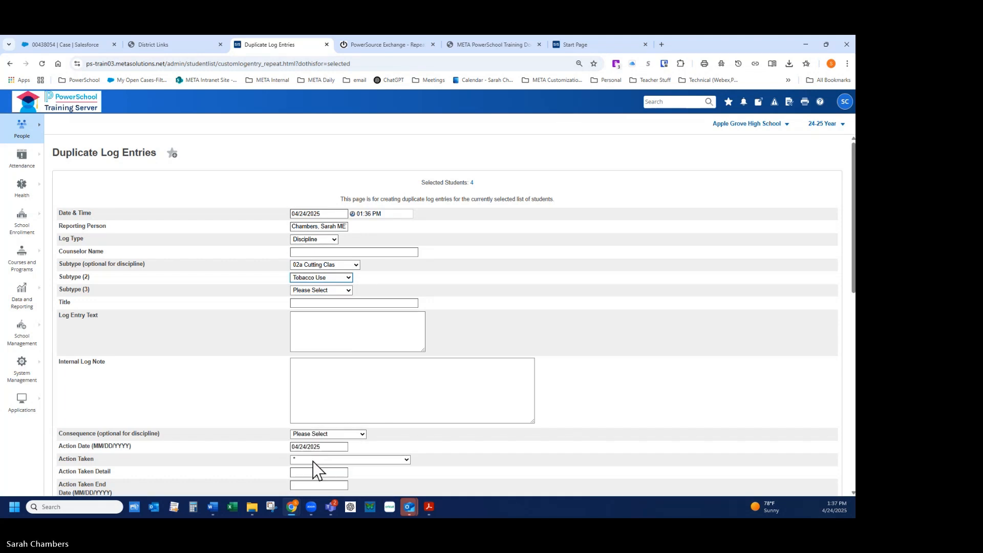
Step: Title the entry "Cutting Class and Smoking" and enter the log entry text "Caught all three in the parking lot."
{"action": "left_click", "coordinate": [299, 303]}
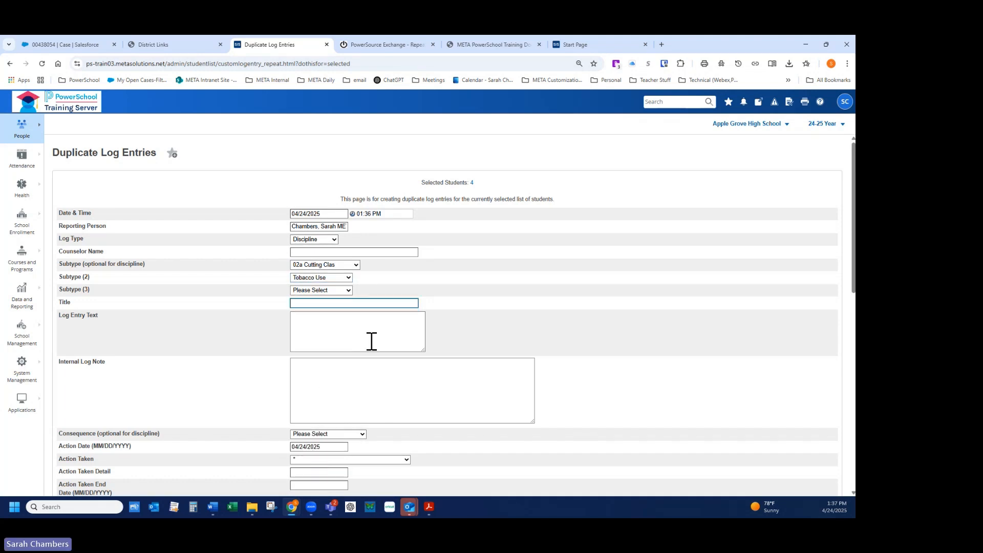
{"action": "type", "text": "Cutting Class"}
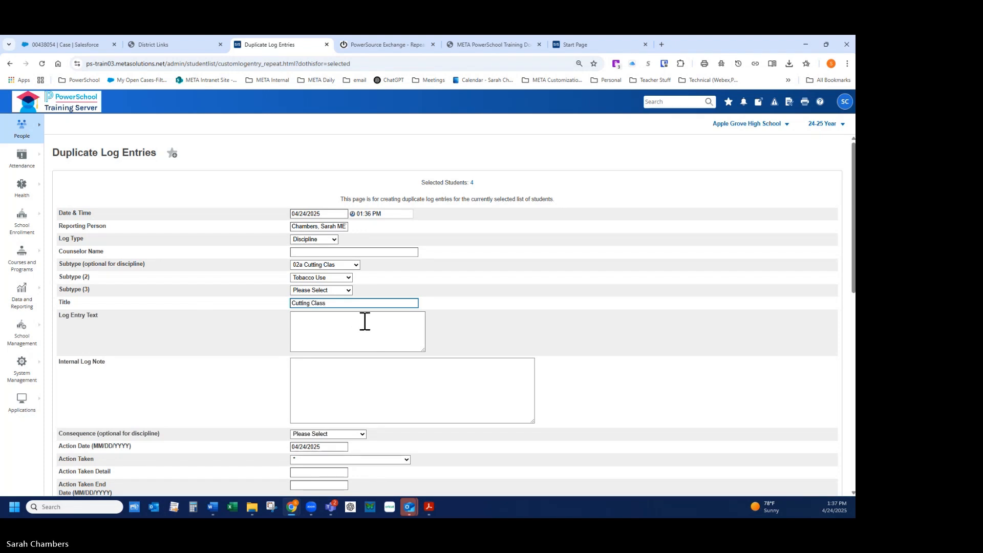
{"action": "type", "text": " and Smoking"}
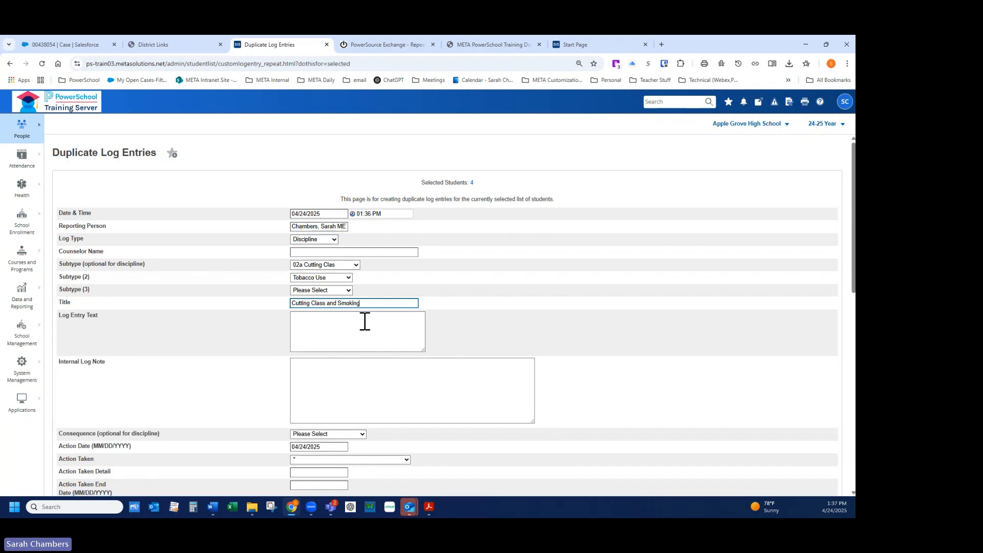
{"action": "left_click", "coordinate": [301, 323]}
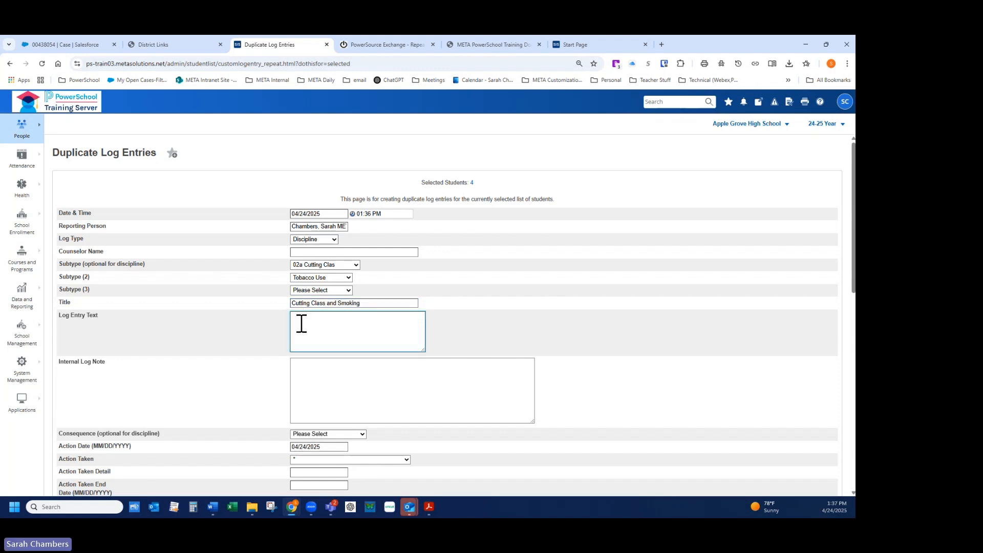
{"action": "type", "text": "Caught all three in the parek"}
{"action": "key", "text": "BackSpace"}
{"action": "key", "text": "BackSpace"}
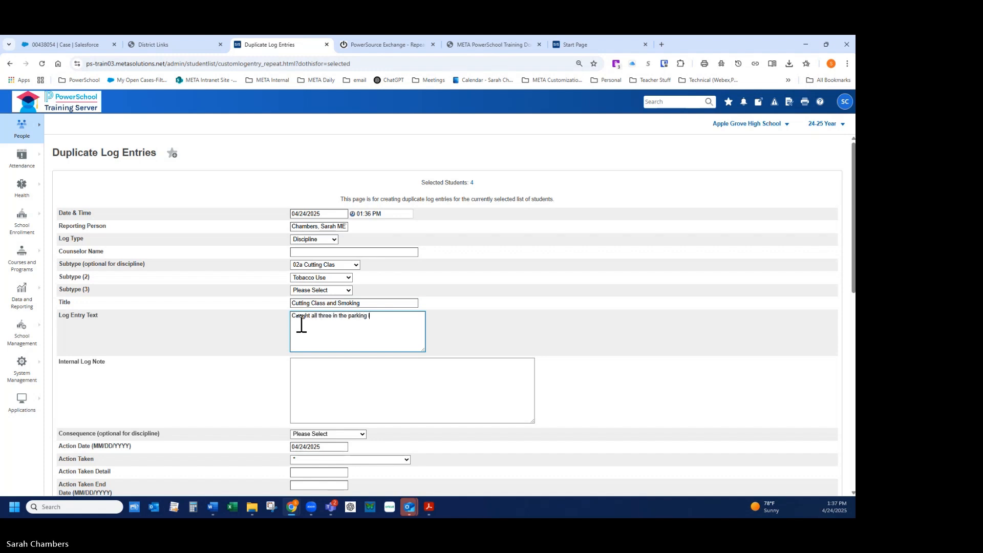
{"action": "type", "text": "king lot."}
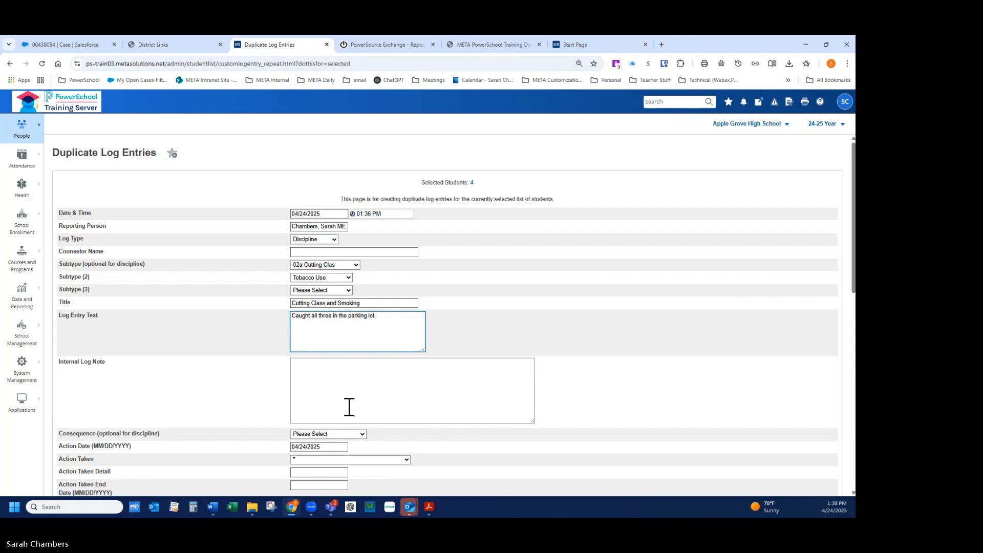
Step: Set the consequence of the mass log entry to Detention
{"action": "scroll", "coordinate": [355, 408], "scroll_direction": "down", "scroll_amount": 2}
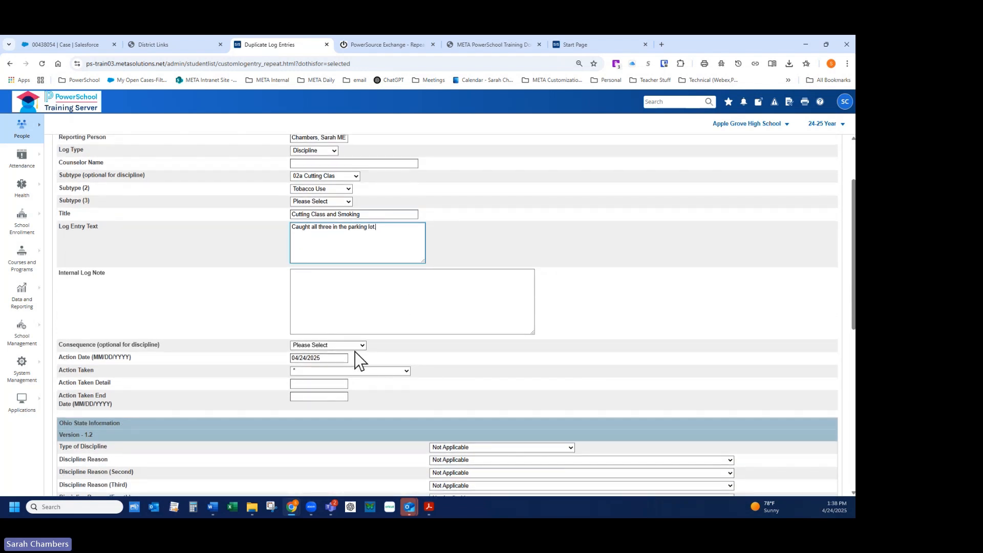
{"action": "left_click", "coordinate": [363, 347]}
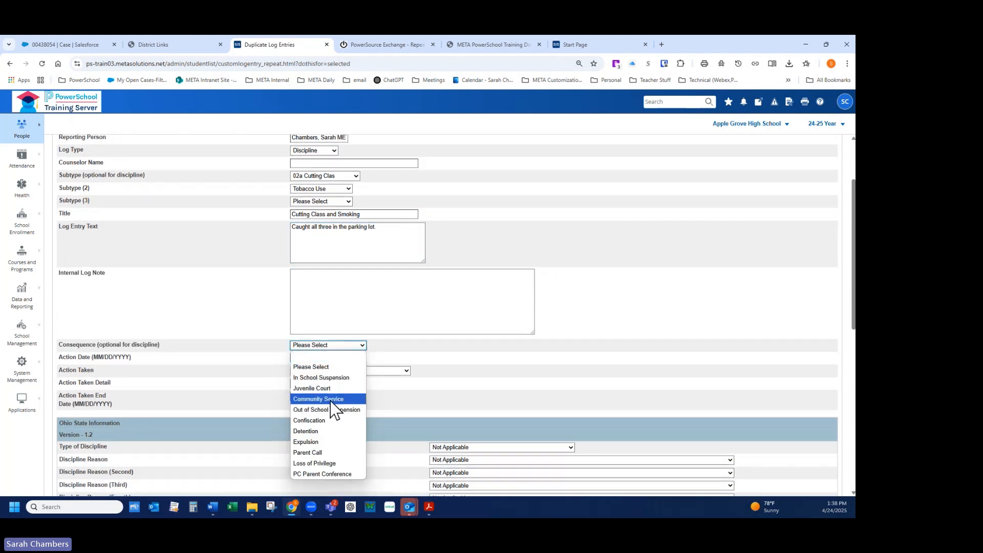
{"action": "left_click", "coordinate": [326, 431]}
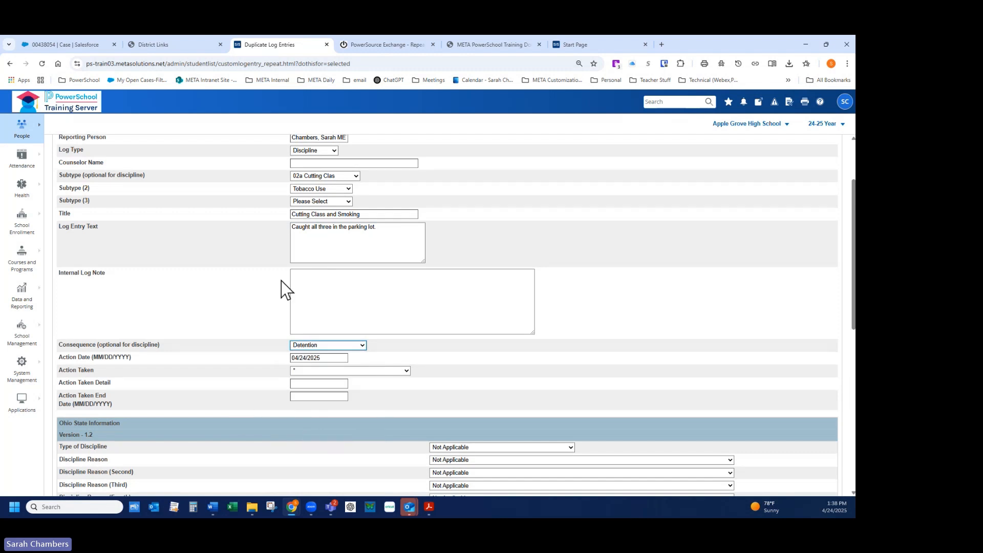
Step: Add "First offense" to the end of the log entry text
{"action": "left_click", "coordinate": [393, 226]}
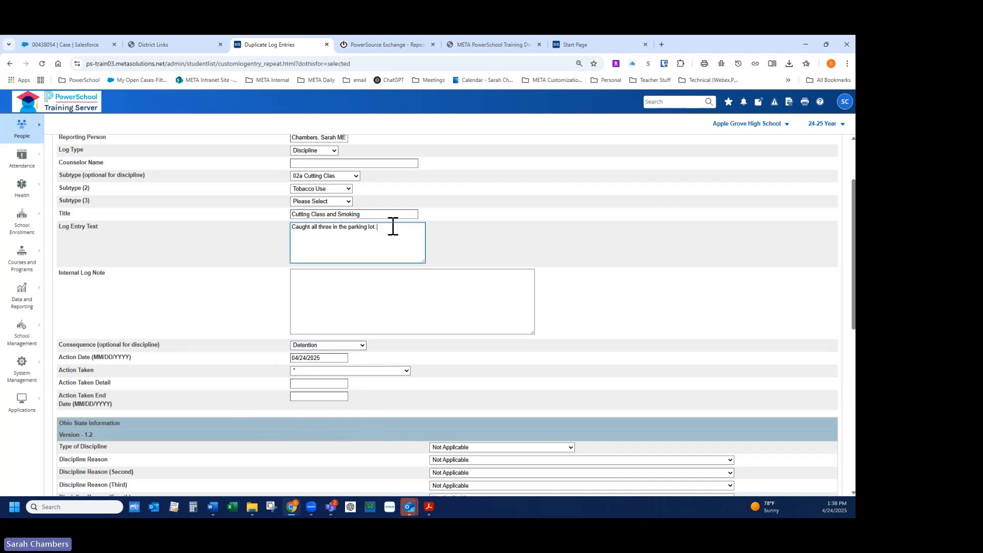
{"action": "type", "text": "ffense"}
{"action": "scroll", "coordinate": [424, 155], "scroll_direction": "up", "scroll_amount": 2}
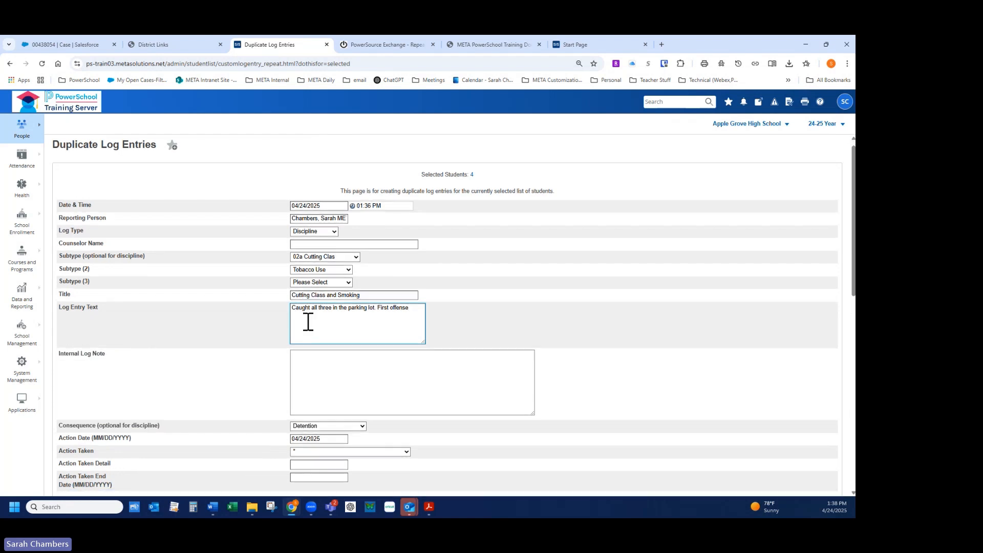
{"action": "scroll", "coordinate": [310, 325], "scroll_direction": "down", "scroll_amount": 2}
{"action": "scroll", "coordinate": [476, 173], "scroll_direction": "up", "scroll_amount": 3}
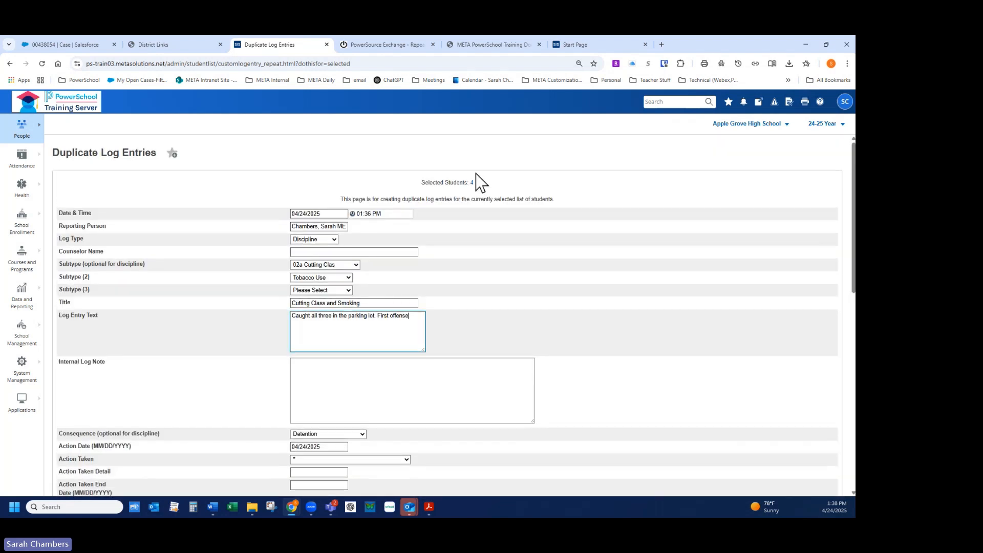
{"action": "scroll", "coordinate": [508, 242], "scroll_direction": "down", "scroll_amount": 1}
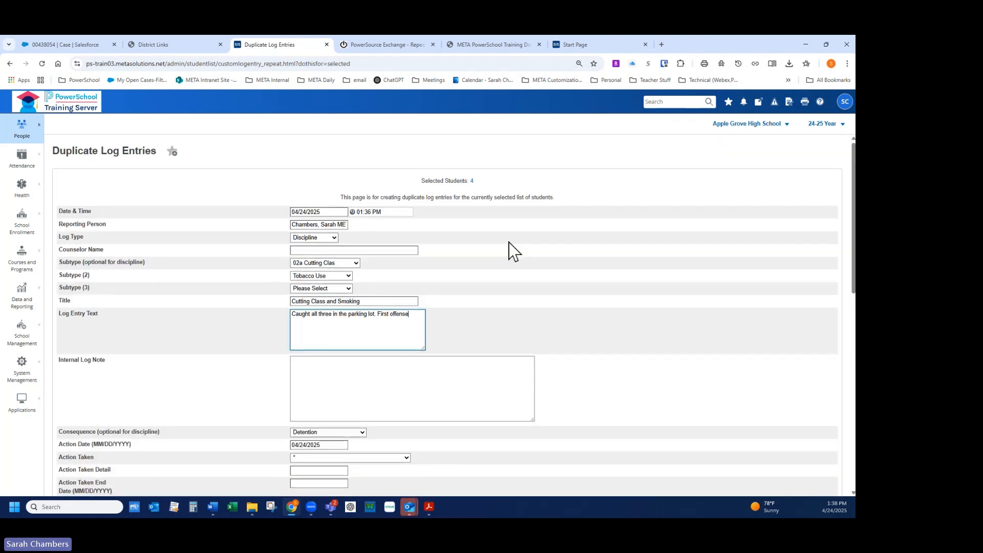
Step: Set the action taken to Detention and start the process that creates the log entries for the four selected students
{"action": "scroll", "coordinate": [508, 241], "scroll_direction": "down", "scroll_amount": 5}
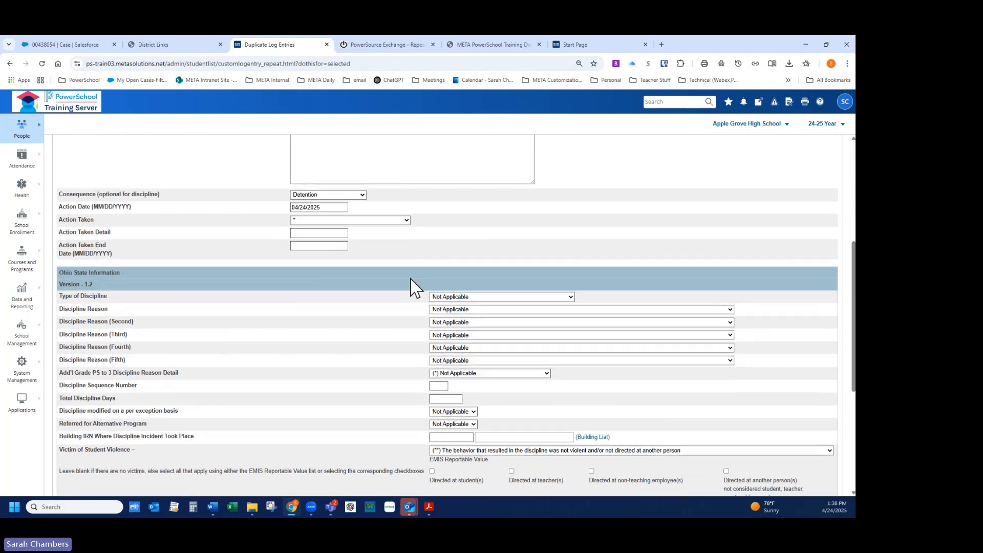
{"action": "scroll", "coordinate": [414, 287], "scroll_direction": "up", "scroll_amount": 1}
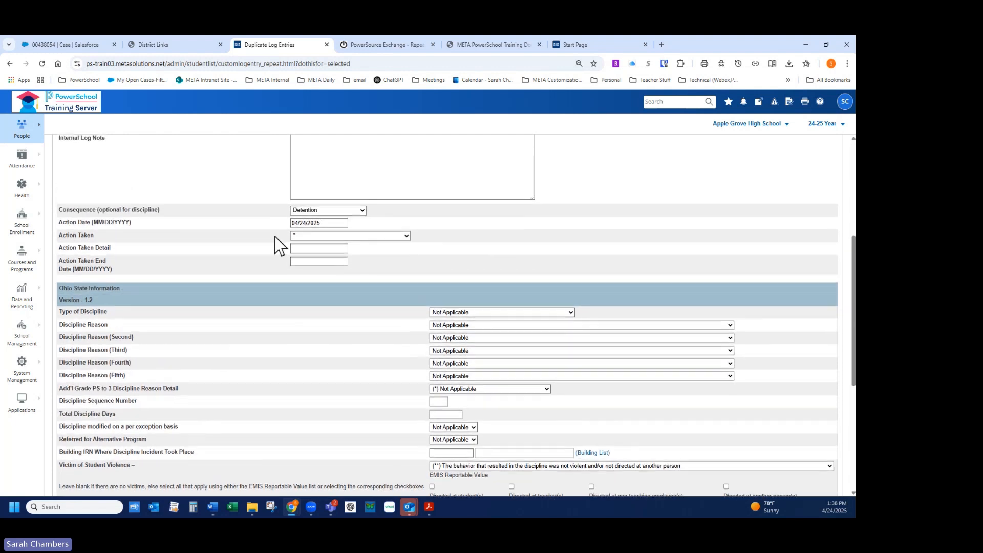
{"action": "left_click", "coordinate": [406, 237]}
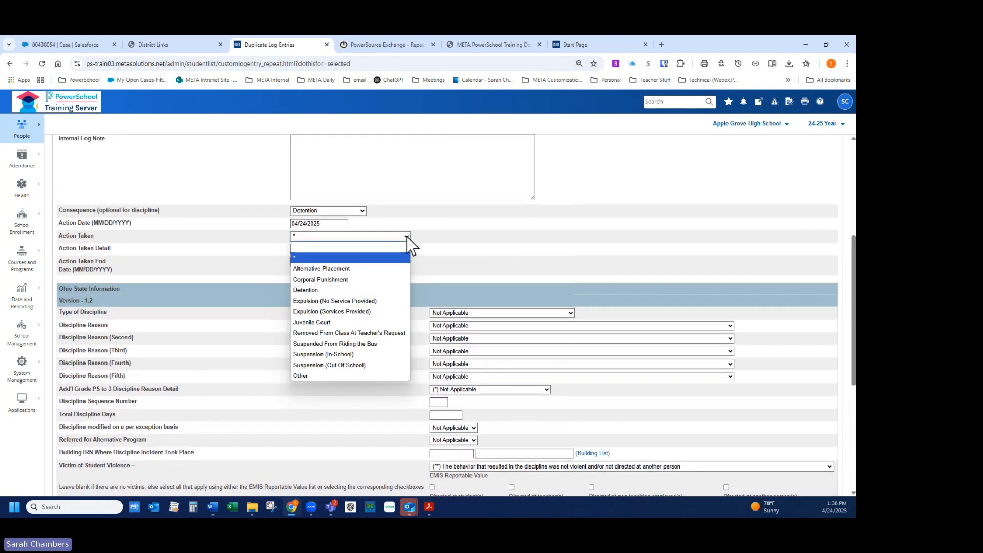
{"action": "left_click", "coordinate": [308, 288]}
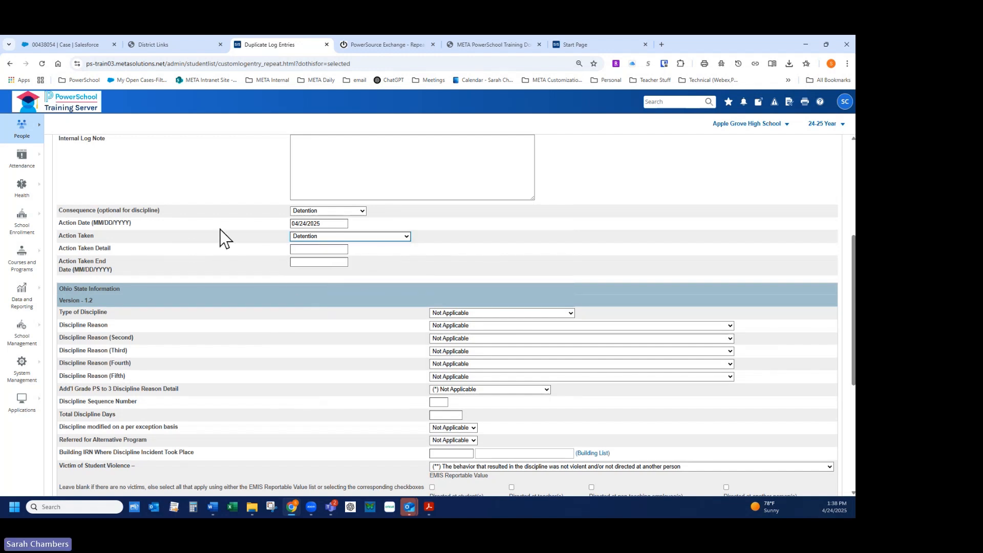
{"action": "scroll", "coordinate": [772, 391], "scroll_direction": "down", "scroll_amount": 3}
{"action": "scroll", "coordinate": [823, 432], "scroll_direction": "down", "scroll_amount": 2}
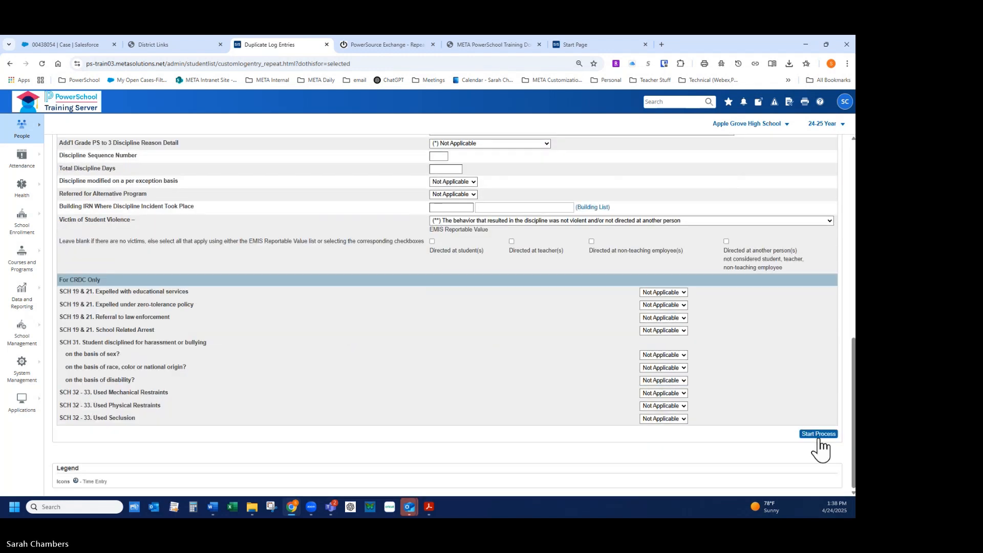
{"action": "left_click", "coordinate": [819, 435]}
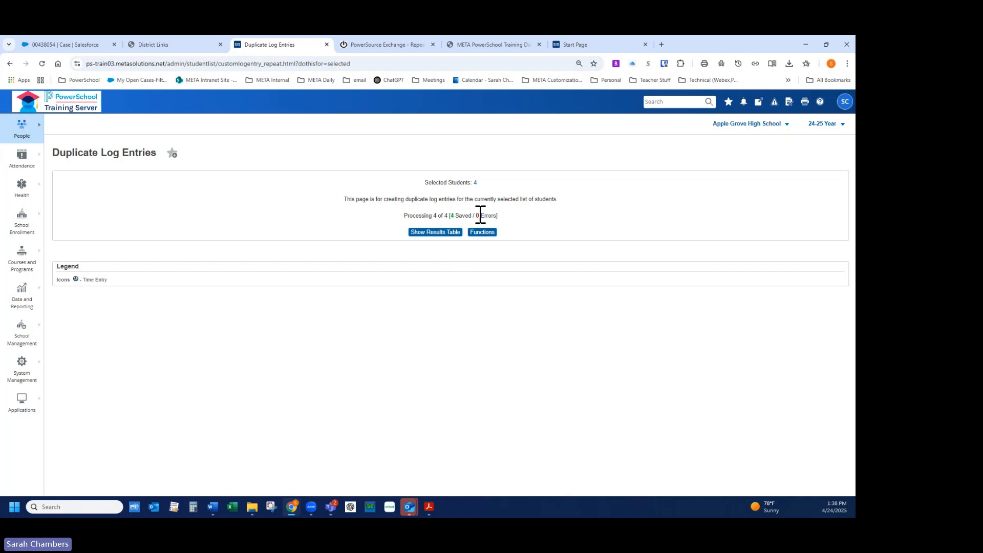
Step: Show the results table and open the log entries of the third student listed
{"action": "left_click", "coordinate": [436, 233]}
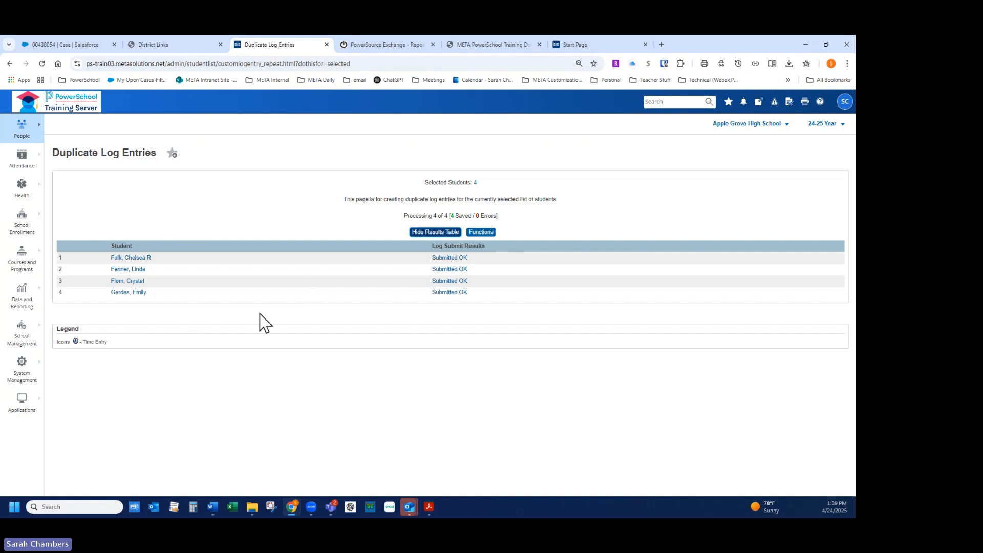
{"action": "left_click", "coordinate": [121, 281]}
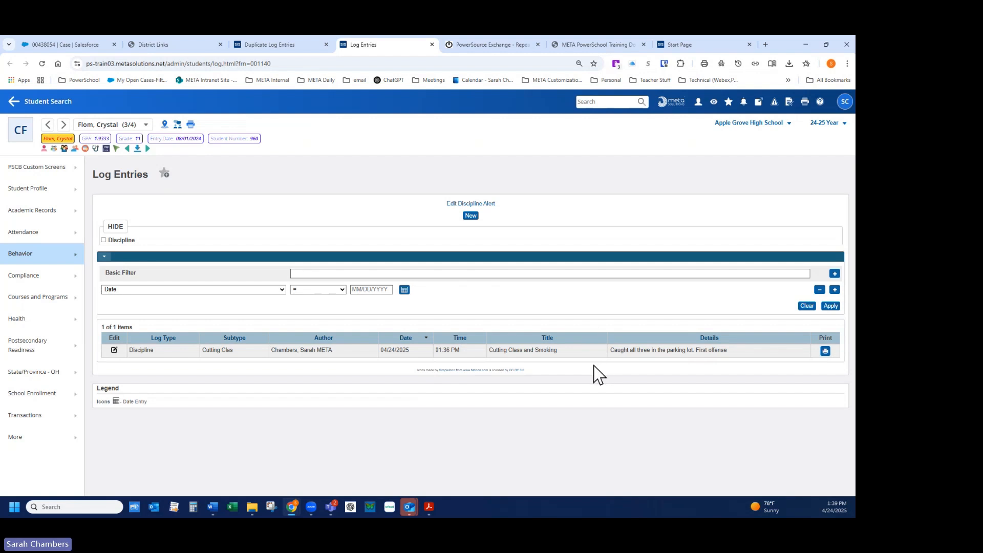
Step: Search for "log entry management" and open the Log Entry Management configuration for the teacher portal
{"action": "left_click", "coordinate": [588, 102]}
{"action": "type", "text": "log"}
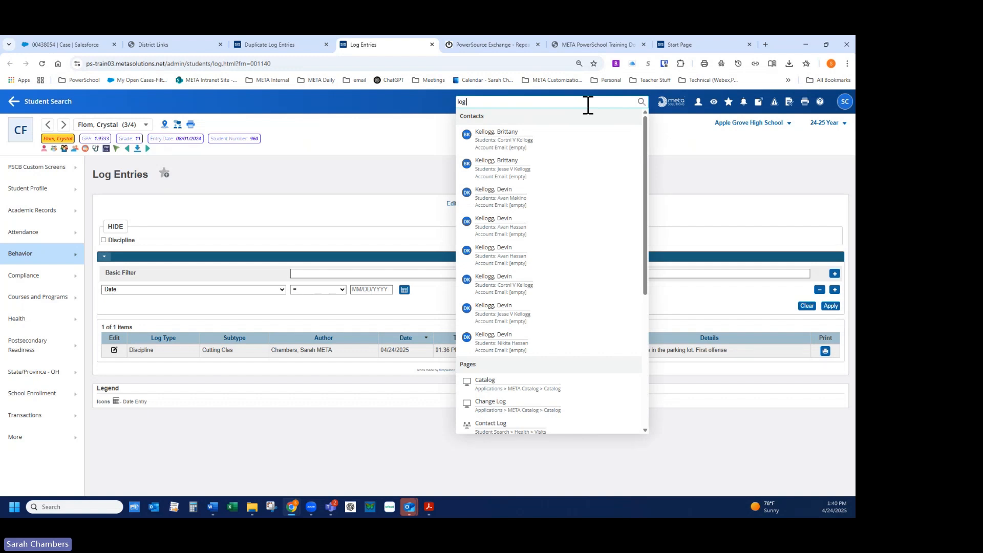
{"action": "type", "text": "entry management"}
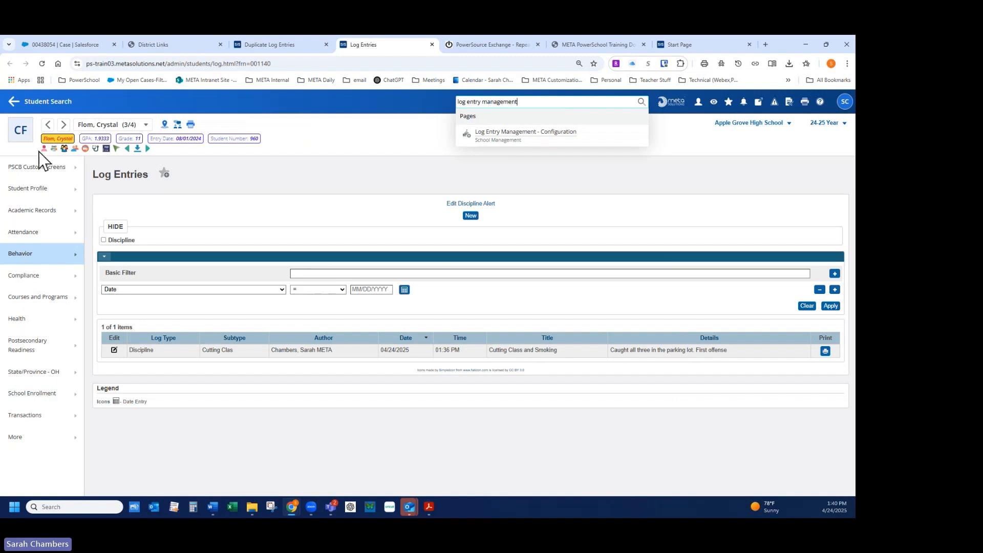
{"action": "left_click", "coordinate": [482, 137]}
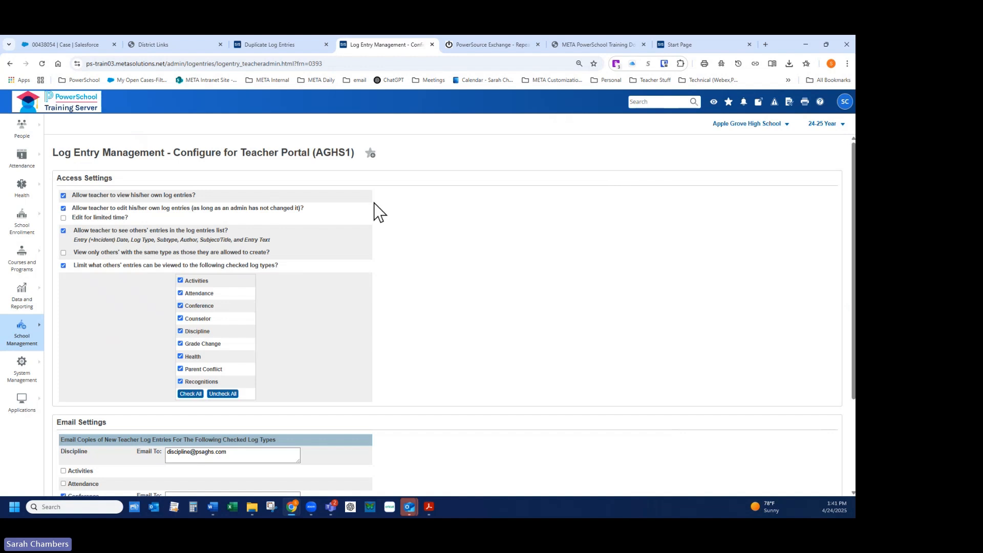
Step: Turn off the log type limit and teachers' access to others' entries, and switch editing of own entries off and on
{"action": "left_click", "coordinate": [63, 266]}
{"action": "left_click", "coordinate": [63, 231]}
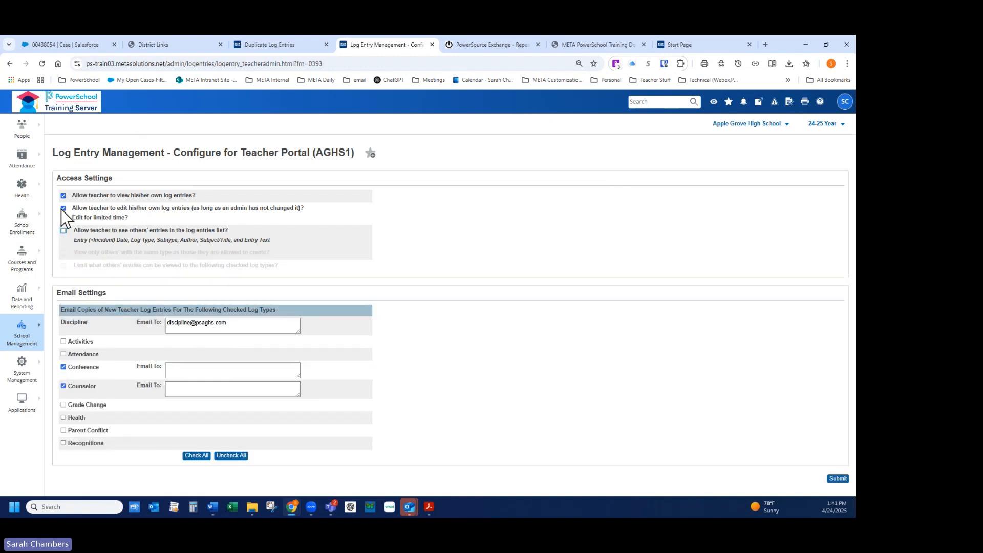
{"action": "left_click", "coordinate": [63, 208]}
{"action": "left_click", "coordinate": [63, 209]}
Step: Try a 24-hour limit on teachers editing their own log entries and turn the time limit back off
{"action": "left_click", "coordinate": [64, 218]}
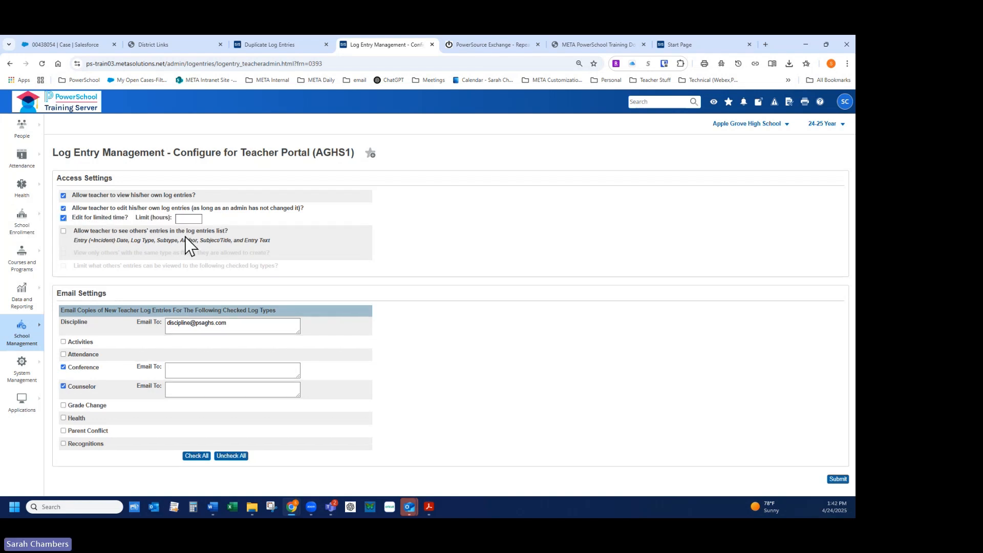
{"action": "left_click", "coordinate": [63, 218]}
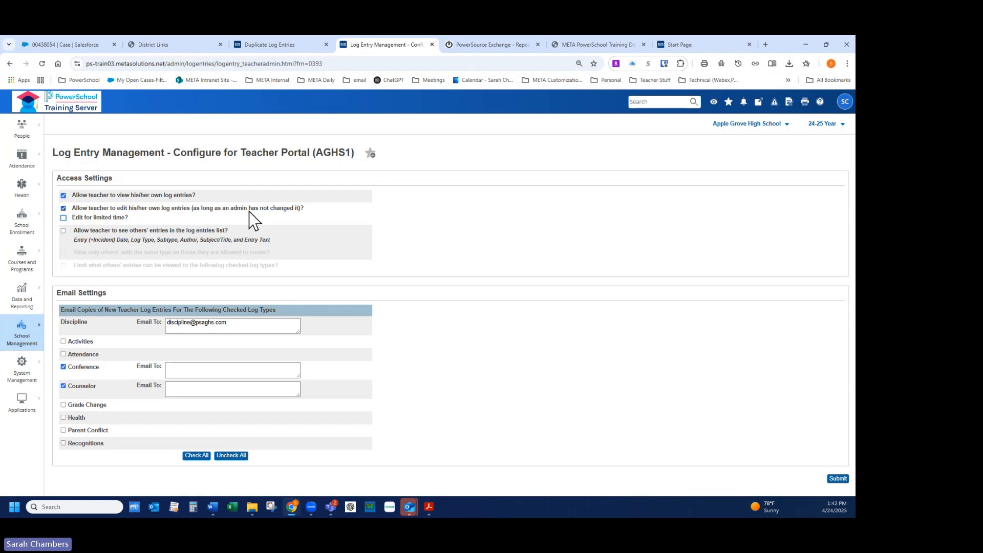
{"action": "left_click", "coordinate": [62, 219]}
{"action": "left_click", "coordinate": [198, 218]}
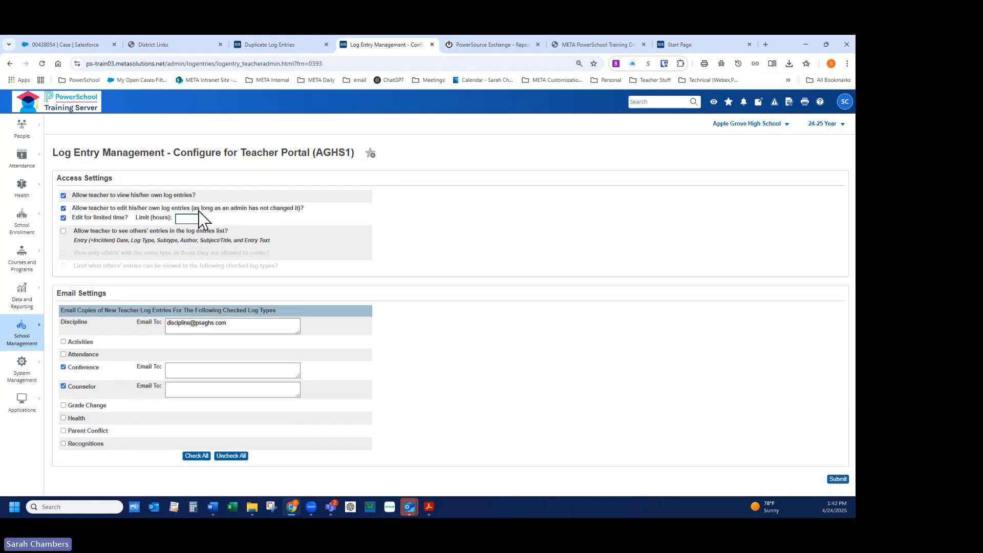
{"action": "type", "text": "24"}
{"action": "left_click", "coordinate": [64, 217]}
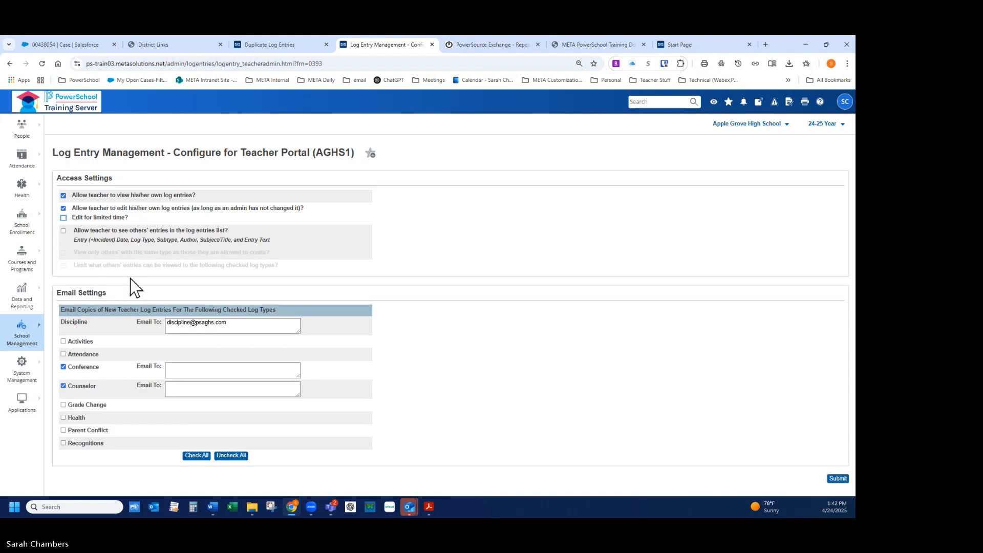
Step: Allow teachers to see others' entries in the log entries list and limit them to the checked log types
{"action": "left_click", "coordinate": [64, 231]}
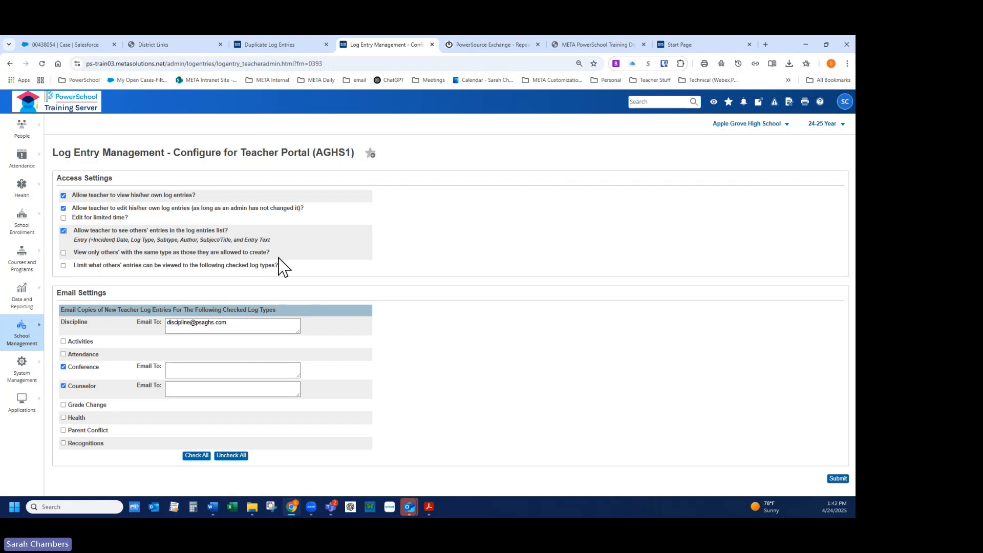
{"action": "left_click", "coordinate": [64, 252]}
{"action": "left_click", "coordinate": [63, 253]}
{"action": "left_click", "coordinate": [63, 265]}
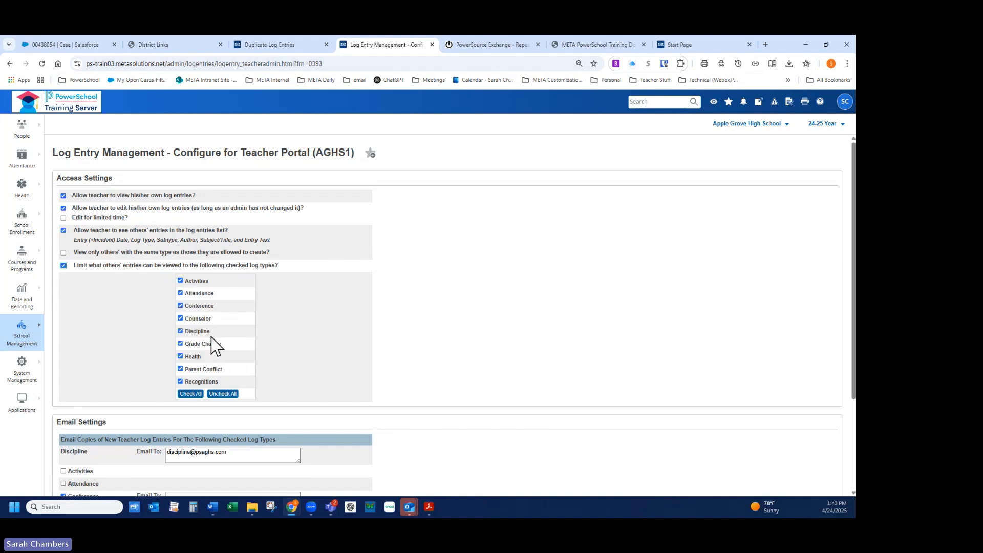
Step: Switch Discipline off and on among the viewable log types, then remove the log type limit on others' entries
{"action": "left_click", "coordinate": [180, 331]}
{"action": "left_click", "coordinate": [180, 332]}
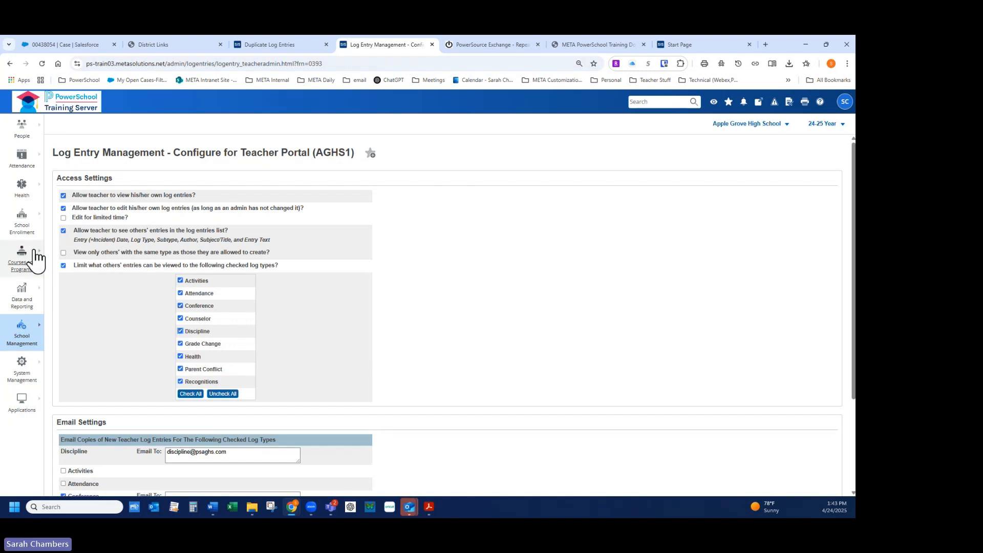
{"action": "left_click", "coordinate": [63, 265]}
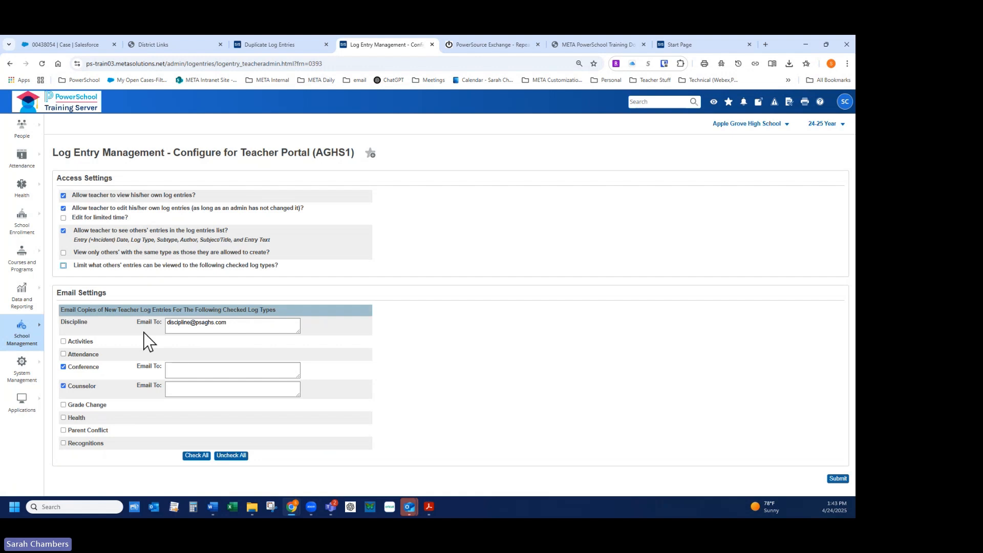
{"action": "left_click", "coordinate": [247, 327]}
{"action": "left_click", "coordinate": [180, 390]}
Step: Switch to the PowerTeacher window at full size and open a student from the 4(A) Biological Sciences class's student information
{"action": "left_click_drag", "start_coordinate": [0, 149], "coordinate": [438, 85]}
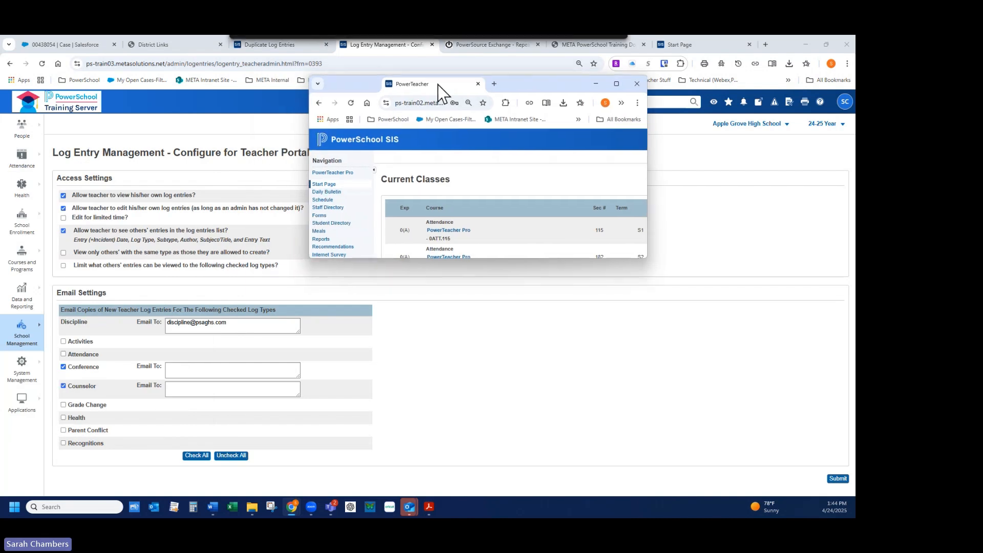
{"action": "left_click", "coordinate": [617, 85]}
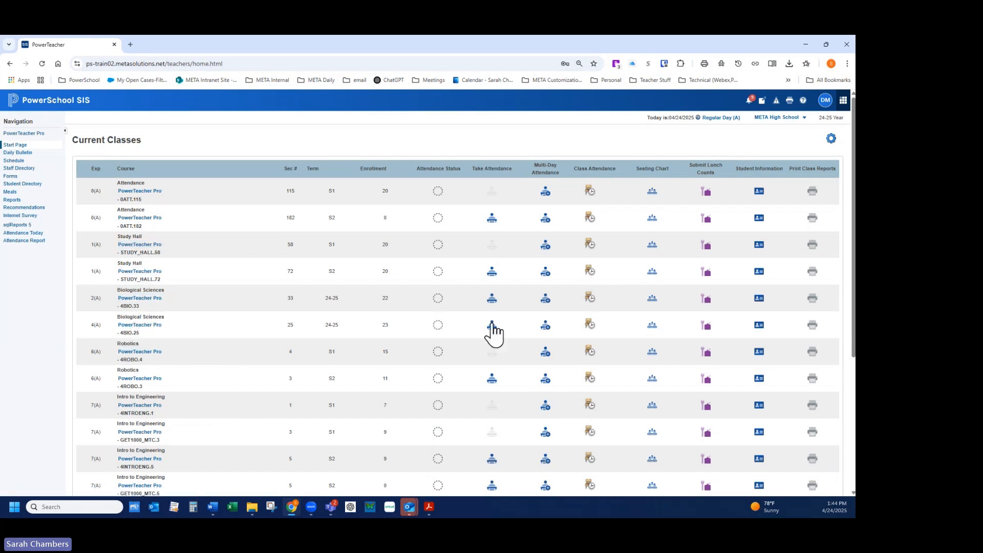
{"action": "left_click", "coordinate": [759, 326]}
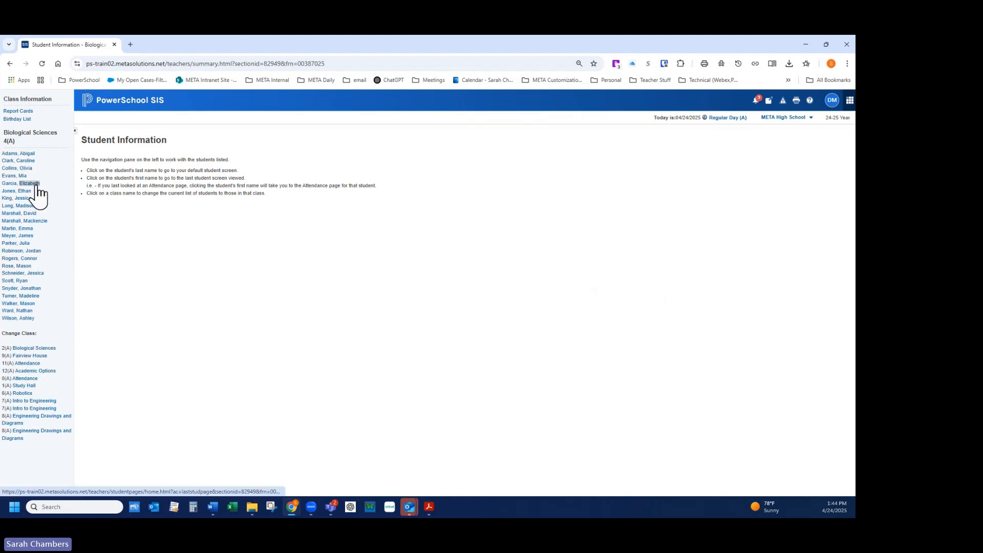
{"action": "left_click", "coordinate": [36, 184]}
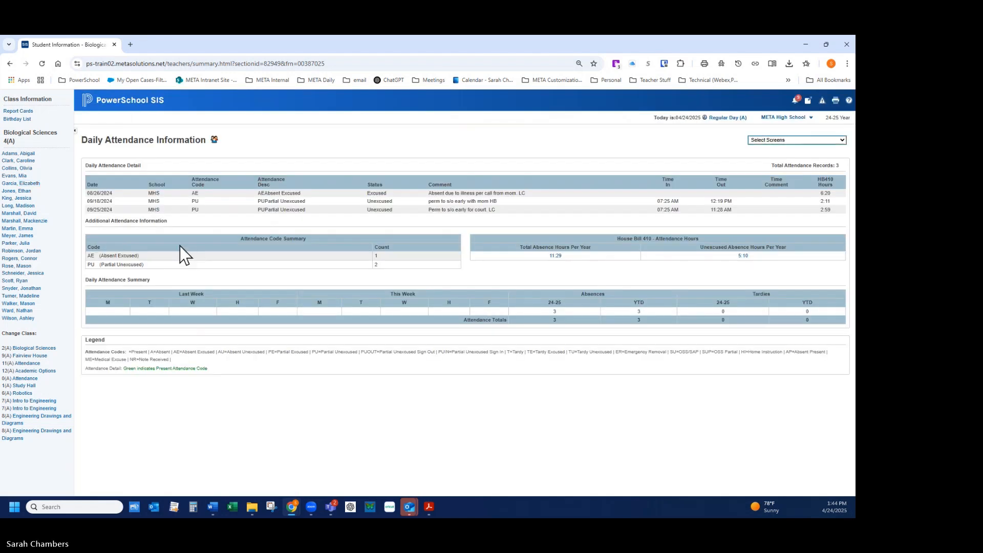
Step: Start submitting a Discipline log entry for this student with the subtype 02 Disruption to School
{"action": "left_click", "coordinate": [841, 140]}
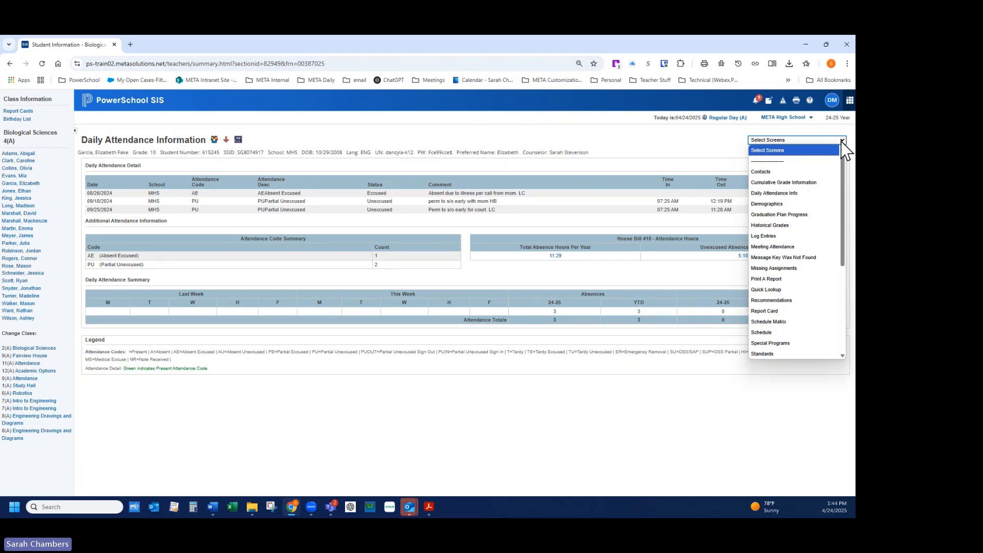
{"action": "scroll", "coordinate": [796, 189], "scroll_direction": "down", "scroll_amount": 5}
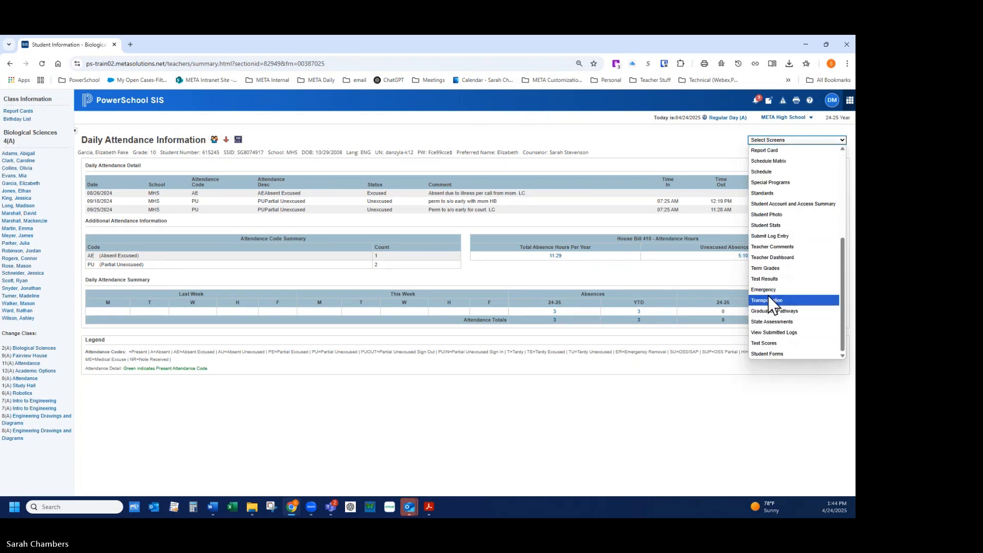
{"action": "left_click", "coordinate": [767, 236]}
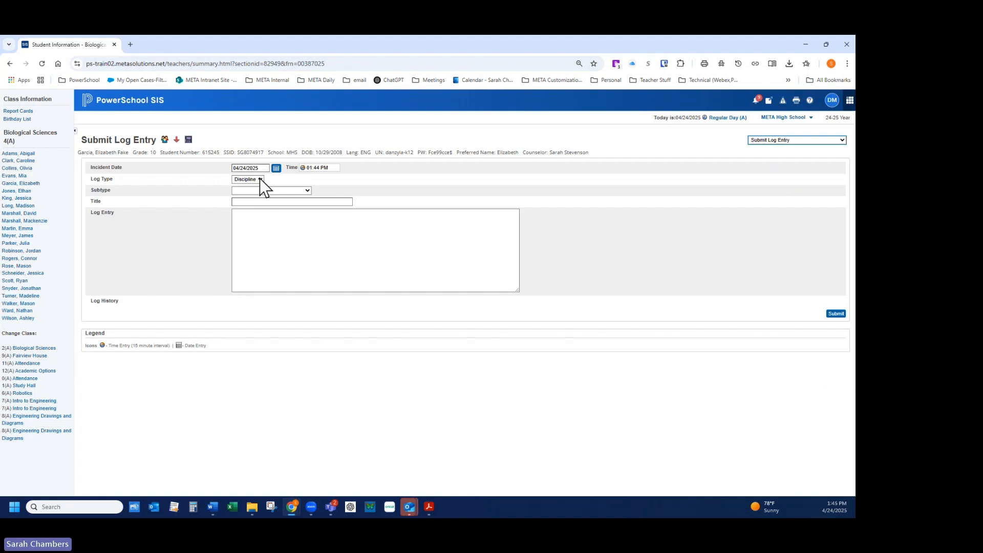
{"action": "left_click", "coordinate": [306, 191]}
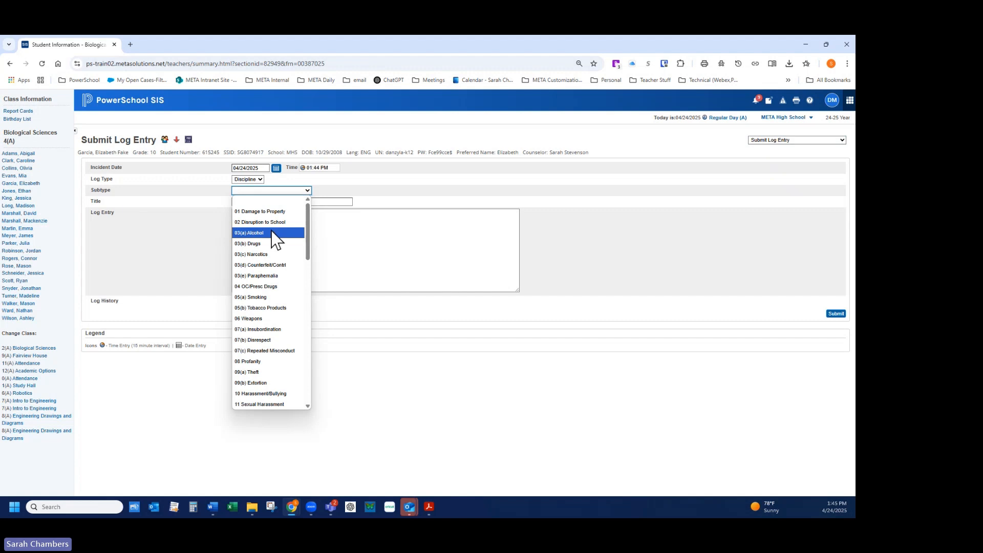
{"action": "left_click", "coordinate": [274, 223]}
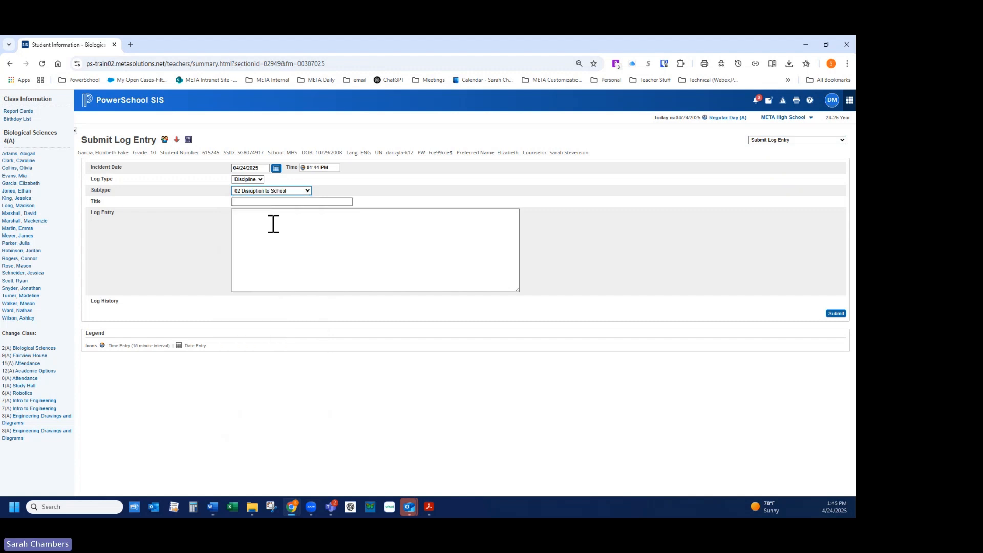
Step: Title the log entry "Yelled During Class Repeatedly"
{"action": "left_click", "coordinate": [251, 203]}
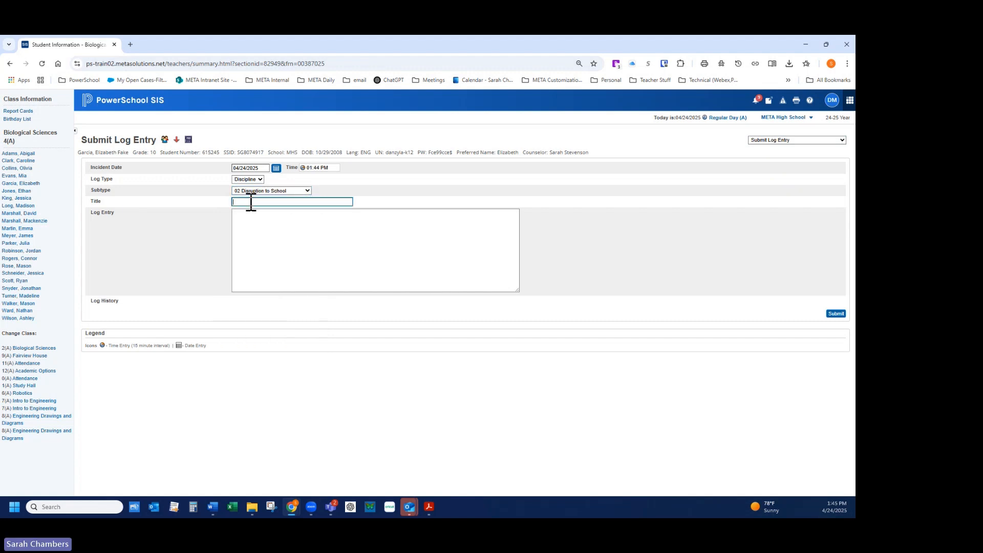
{"action": "type", "text": "Yelloe"}
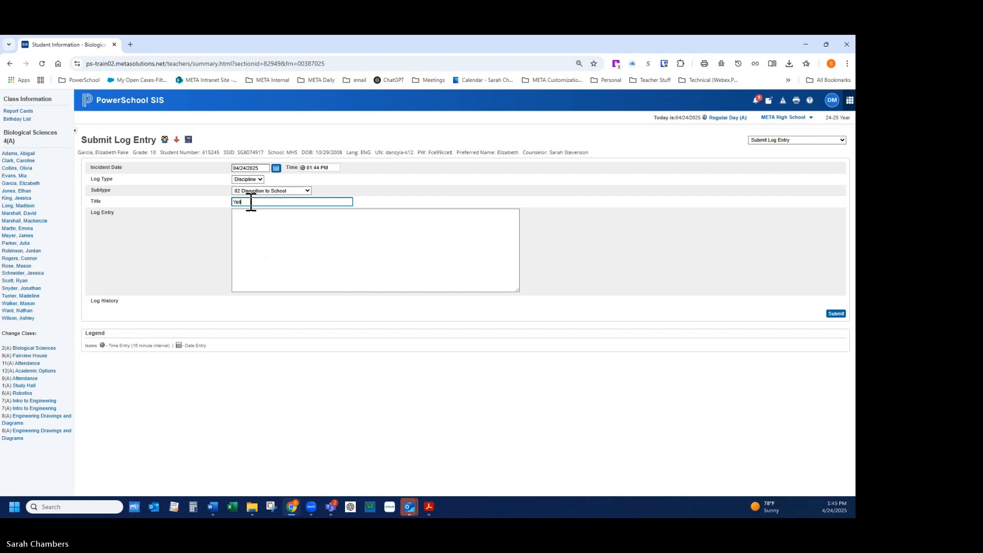
{"action": "type", "text": "ed During Class"}
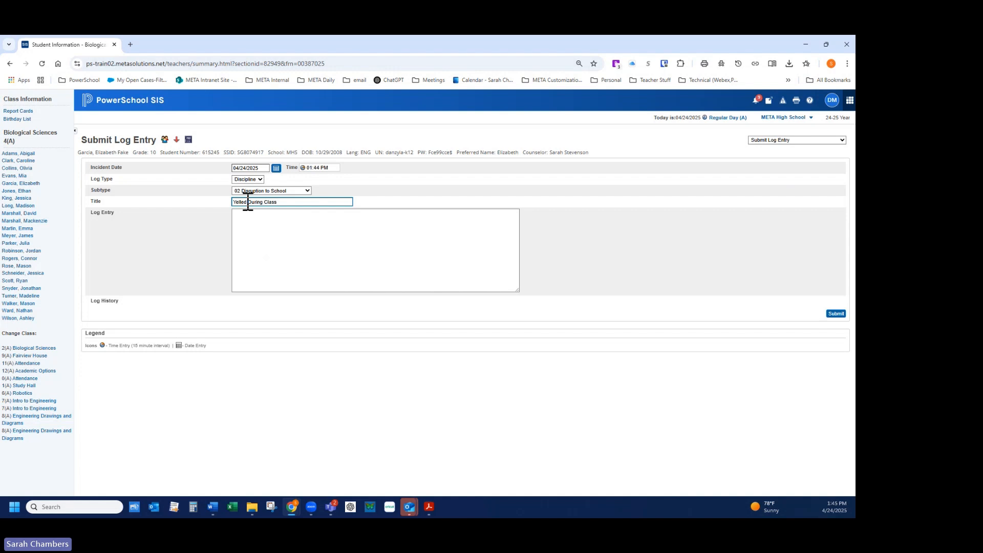
{"action": "type", "text": " REpeate"}
{"action": "left_click", "coordinate": [284, 204]}
{"action": "key", "text": "BackSpace"}
{"action": "type", "text": "e"}
Step: Enter "She would not stop yelling even when asked politely." as the log entry text and submit the entry
{"action": "left_click", "coordinate": [249, 226]}
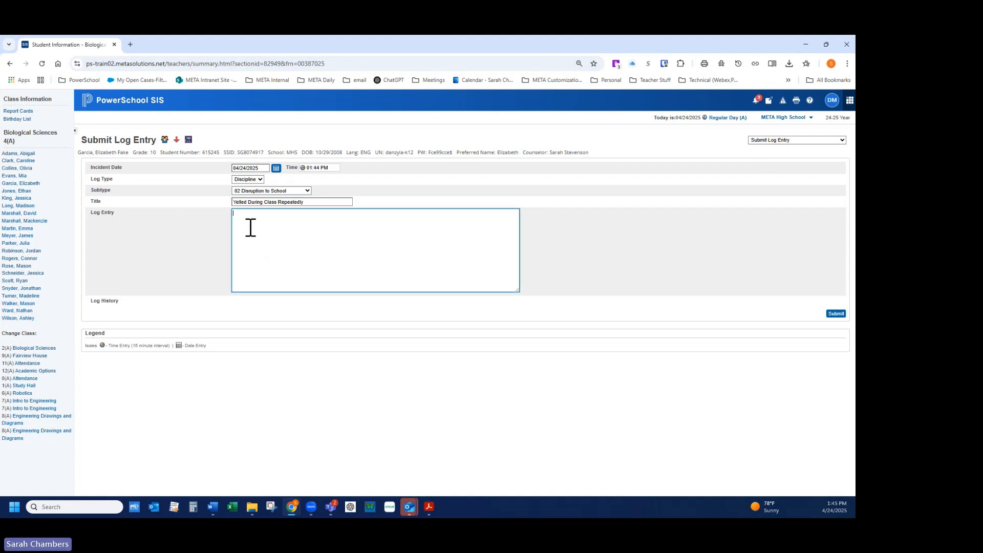
{"action": "type", "text": "She would not stop yelling even when asked politely."}
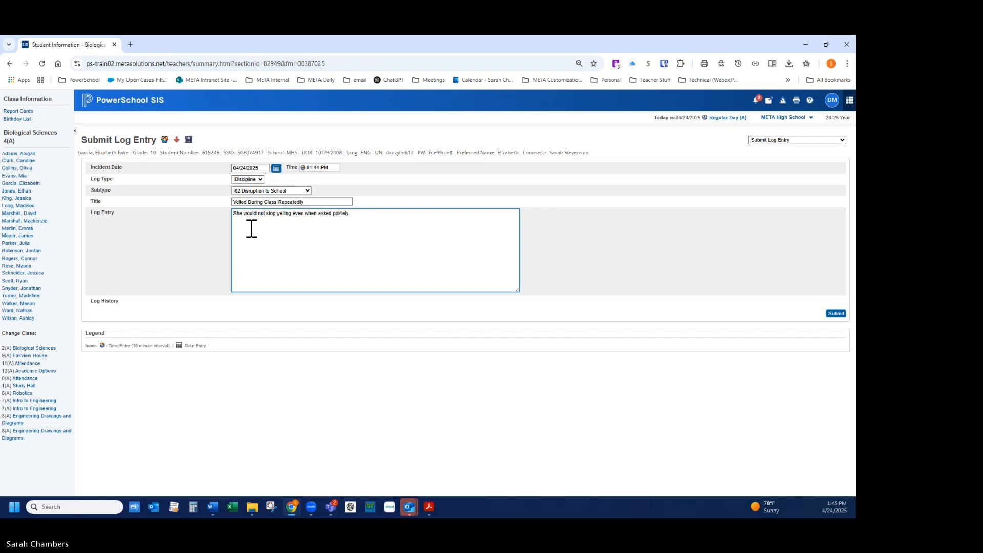
{"action": "left_click", "coordinate": [836, 314]}
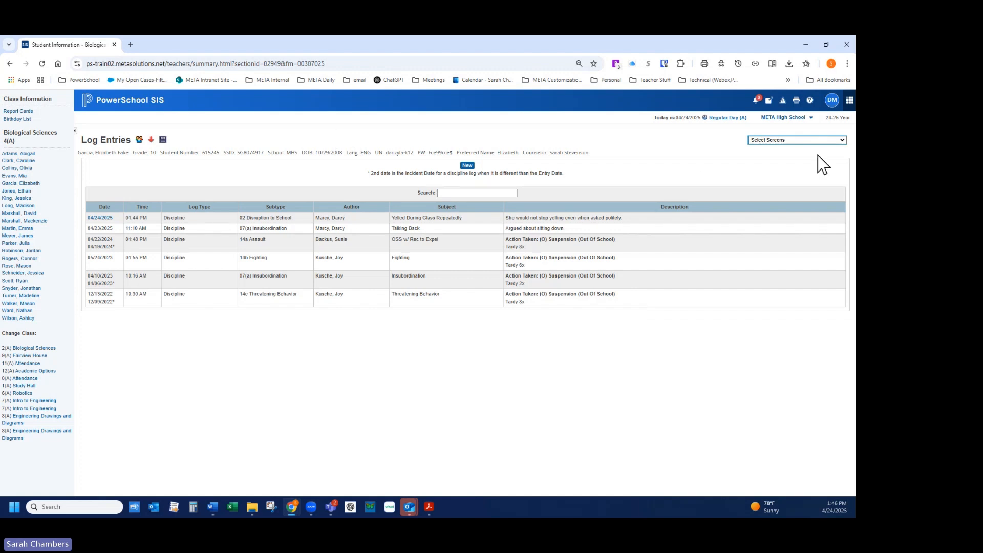
Step: View the logs submitted for this student on the View Submitted Logs screen
{"action": "left_click", "coordinate": [842, 140]}
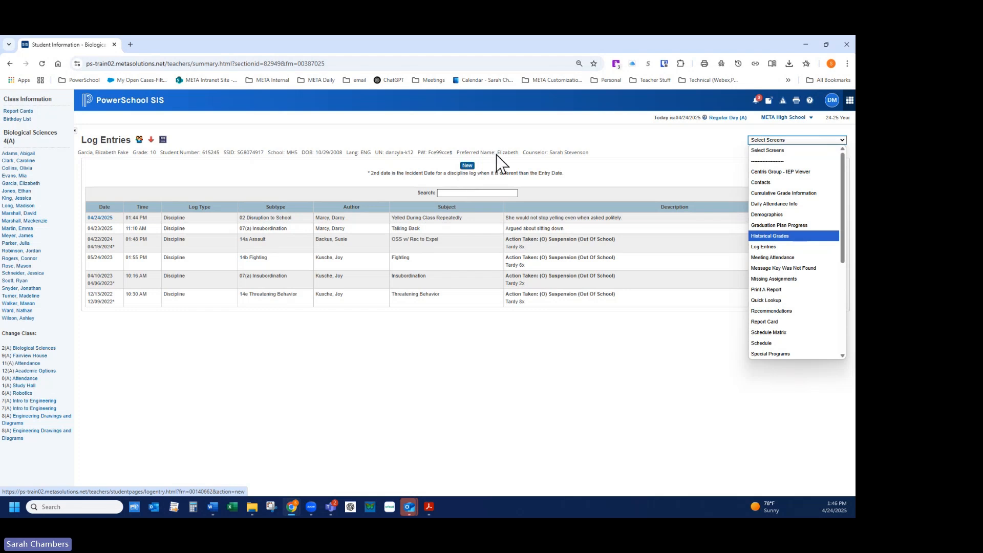
{"action": "left_click", "coordinate": [507, 392]}
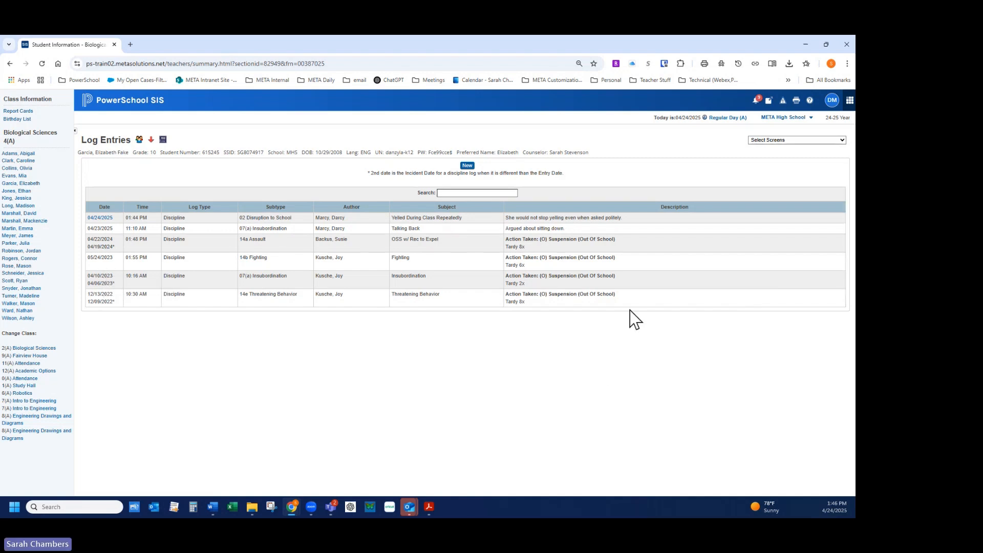
{"action": "left_click", "coordinate": [842, 141]}
{"action": "scroll", "coordinate": [798, 230], "scroll_direction": "down", "scroll_amount": 5}
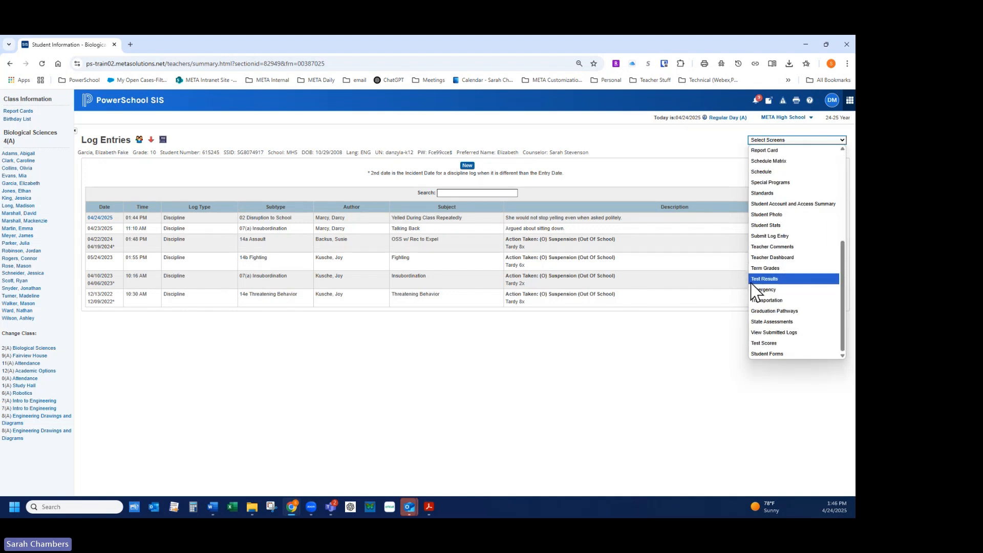
{"action": "left_click", "coordinate": [778, 332]}
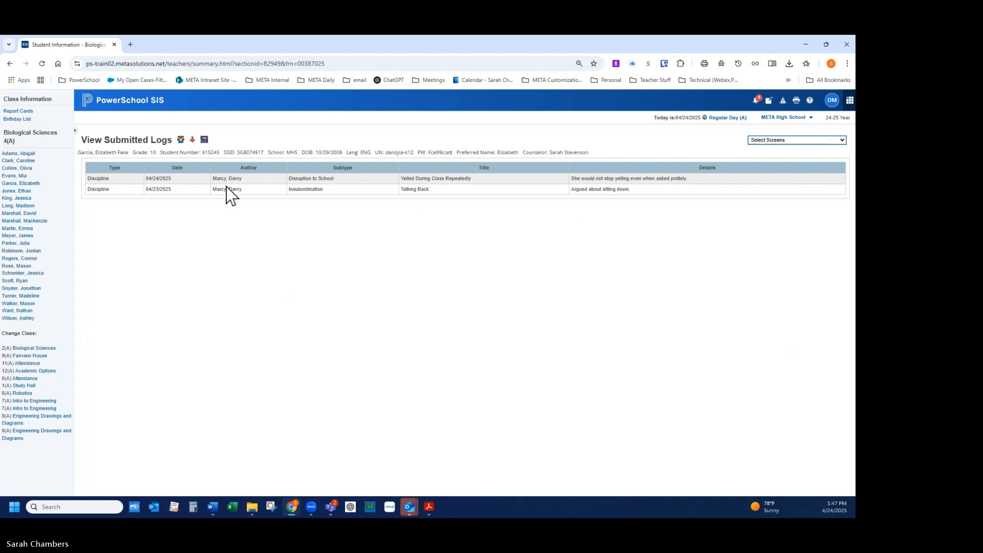
{"action": "left_click", "coordinate": [158, 179]}
Step: Return to the student's log entries and open the 04/24/2025 "Yelled During Class Repeatedly" entry
{"action": "left_click", "coordinate": [839, 141]}
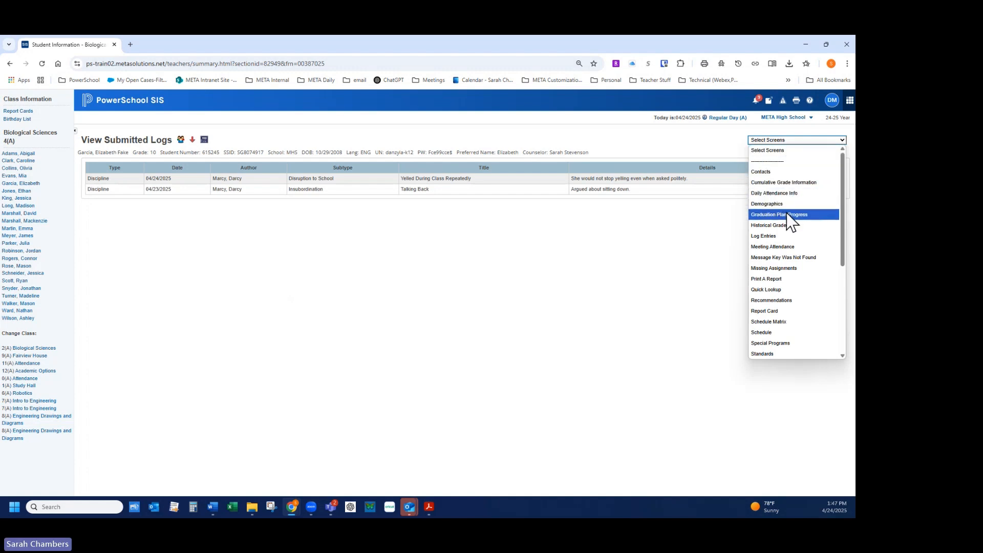
{"action": "left_click", "coordinate": [694, 260]}
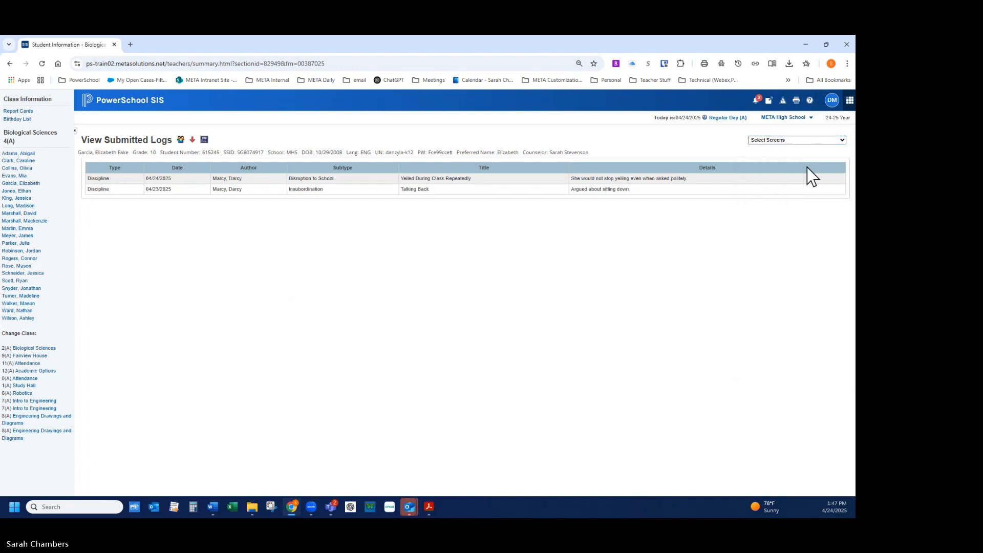
{"action": "left_click", "coordinate": [840, 141]}
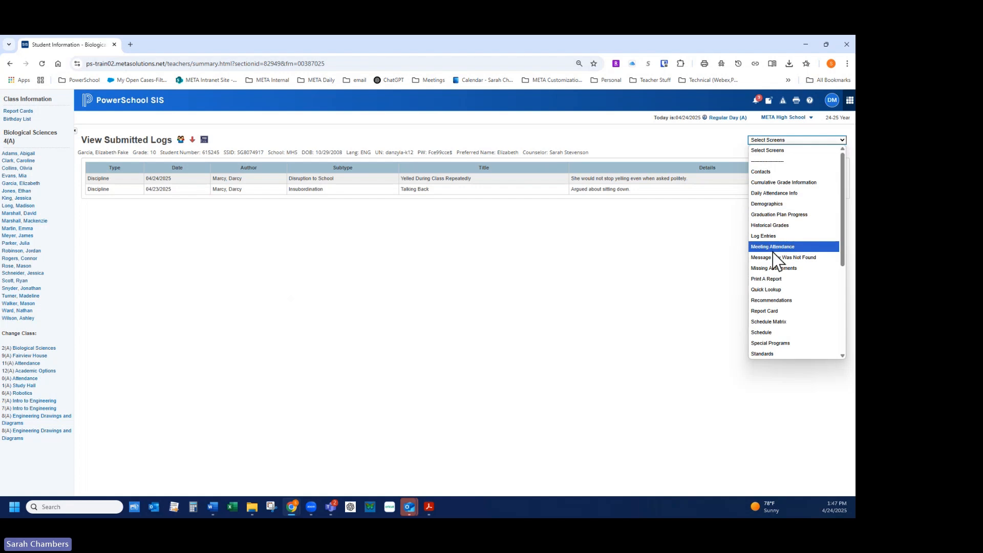
{"action": "scroll", "coordinate": [769, 353], "scroll_direction": "down", "scroll_amount": 4}
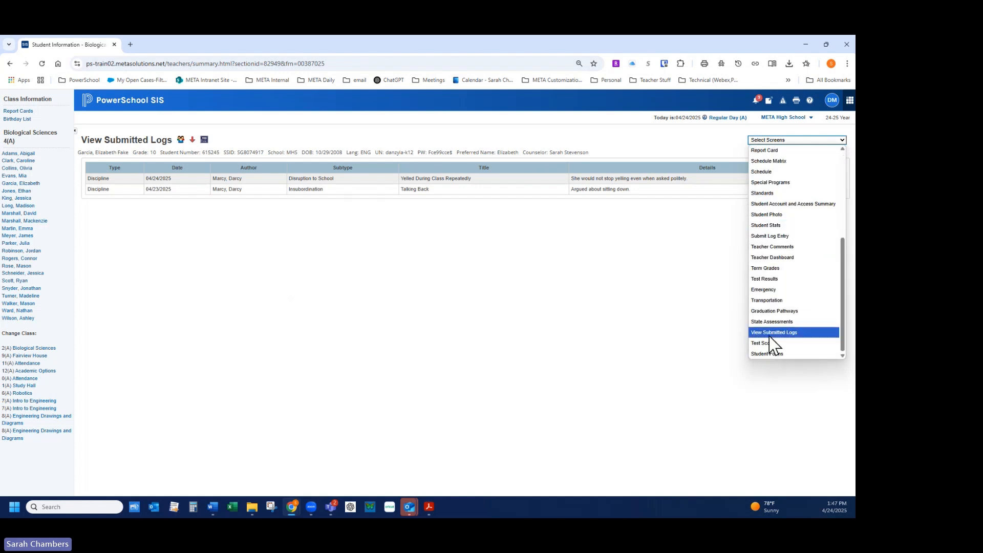
{"action": "scroll", "coordinate": [772, 341], "scroll_direction": "up", "scroll_amount": 5}
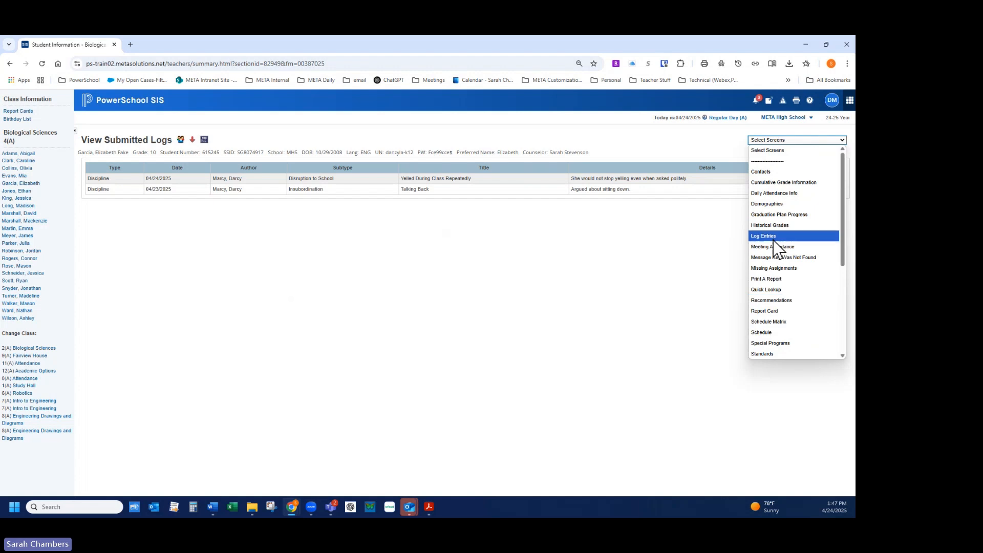
{"action": "left_click", "coordinate": [774, 237]}
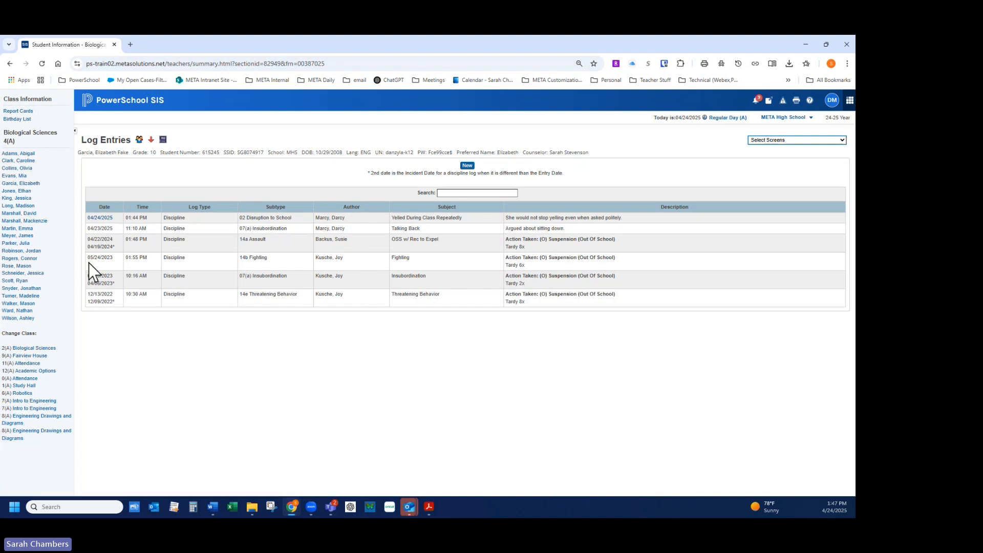
{"action": "left_click", "coordinate": [103, 218]}
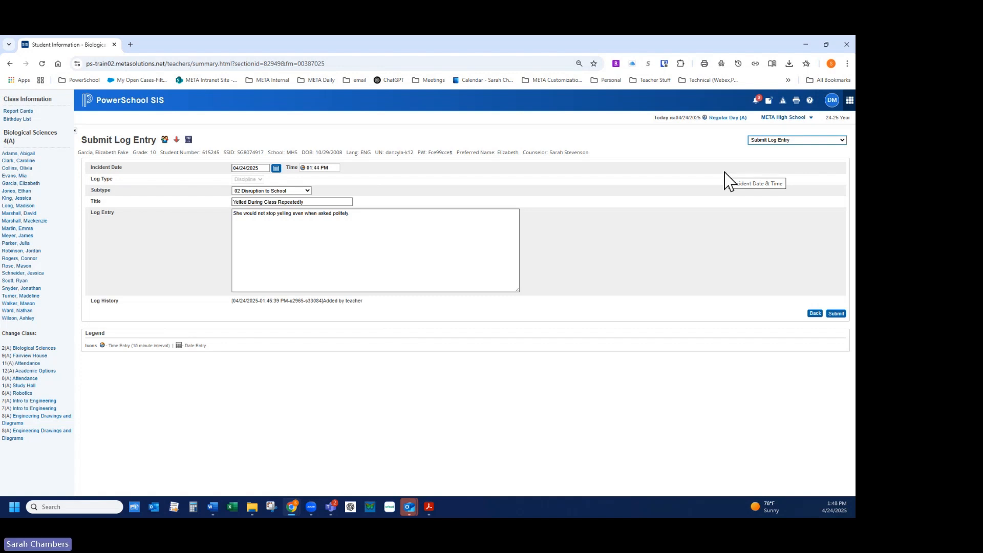
{"action": "left_click_drag", "start_coordinate": [478, 47], "coordinate": [478, 36]}
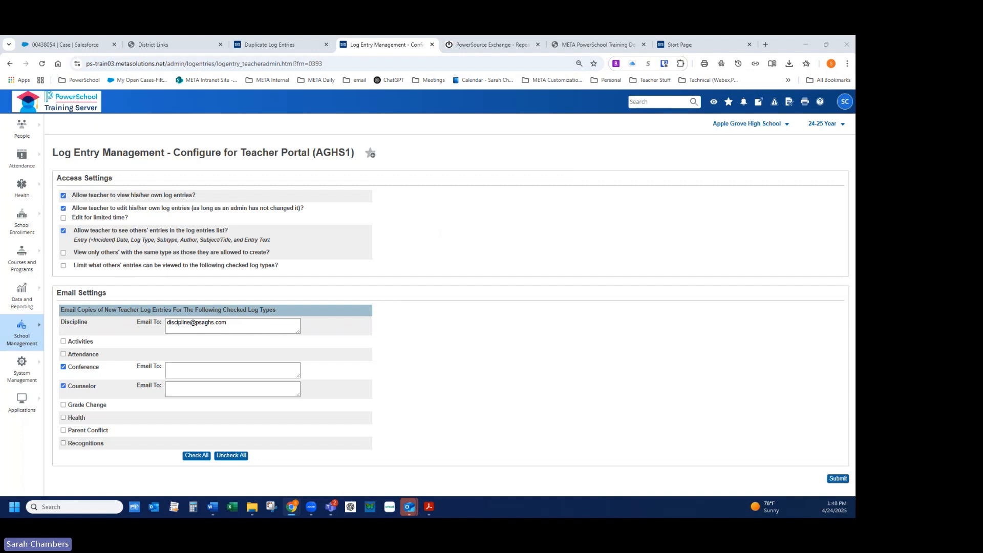
{"action": "left_click_drag", "start_coordinate": [0, 199], "coordinate": [407, 136]}
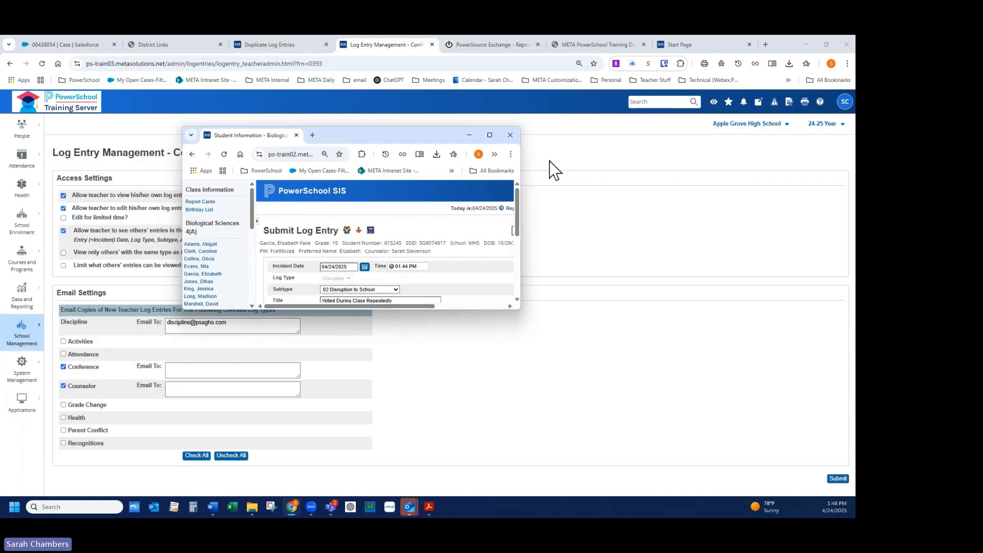
{"action": "left_click", "coordinate": [490, 136]}
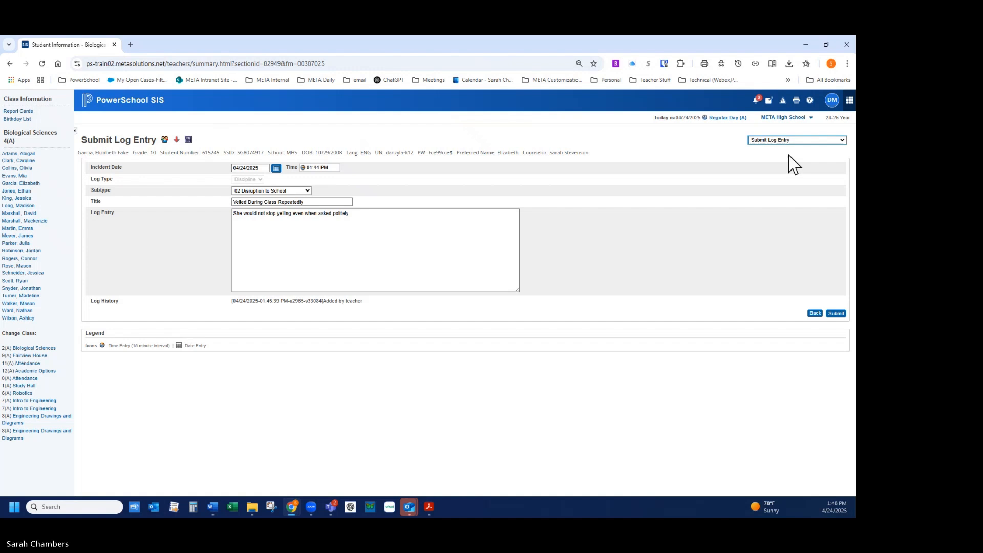
Step: Go back to the student's log entries list, then view the log entries of the first student in the class
{"action": "left_click", "coordinate": [788, 137]}
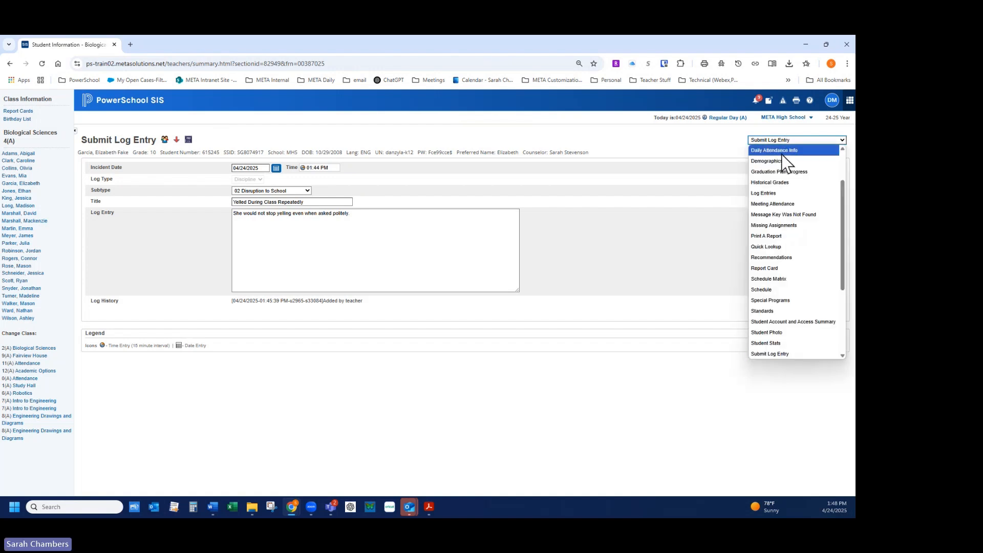
{"action": "left_click", "coordinate": [762, 196]}
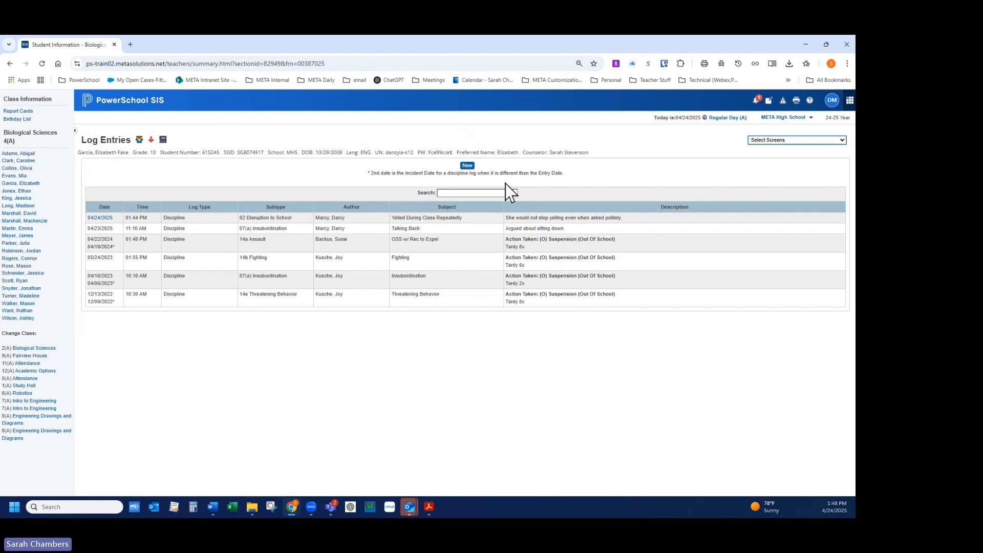
{"action": "left_click", "coordinate": [455, 193]}
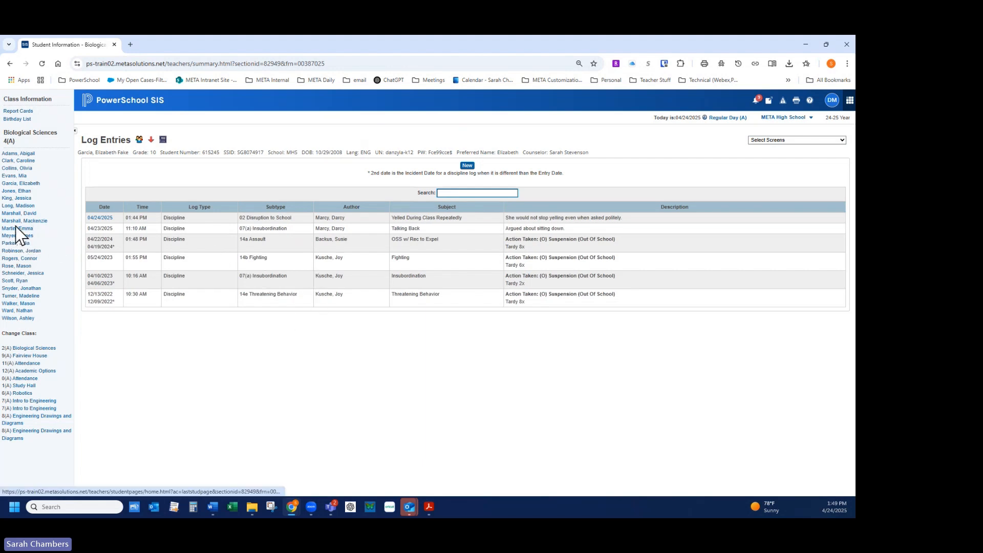
{"action": "left_click", "coordinate": [30, 154]}
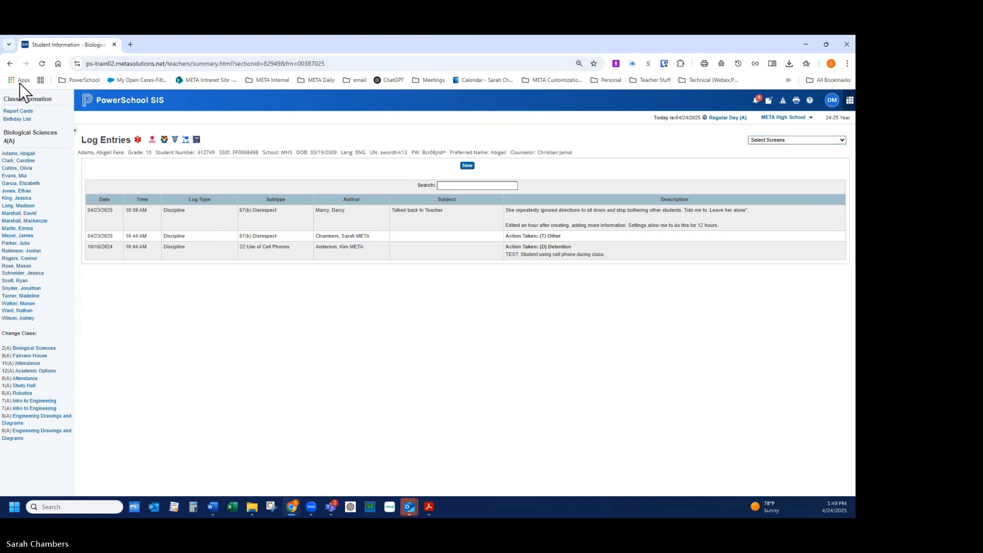
Step: Print the Discipline Letter report for the student's 04/10/2025 Fighting log entry
{"action": "key", "text": "alt+Tab"}
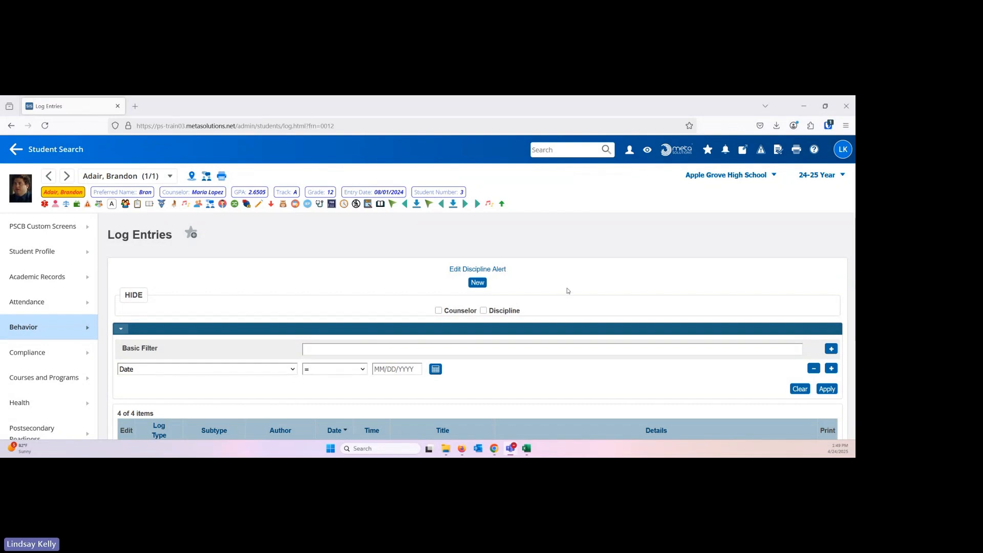
{"action": "scroll", "coordinate": [567, 286], "scroll_direction": "down", "scroll_amount": 3}
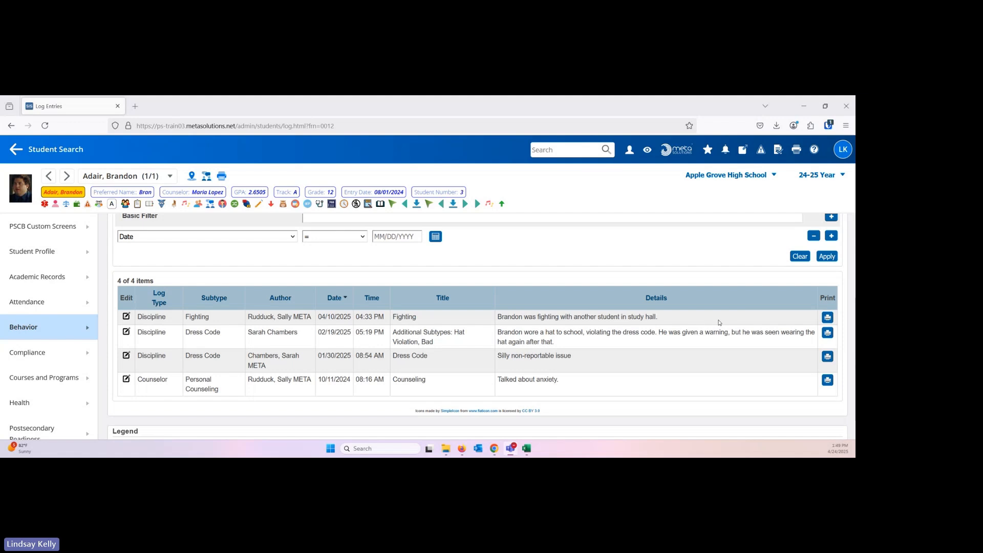
{"action": "left_click", "coordinate": [828, 317]}
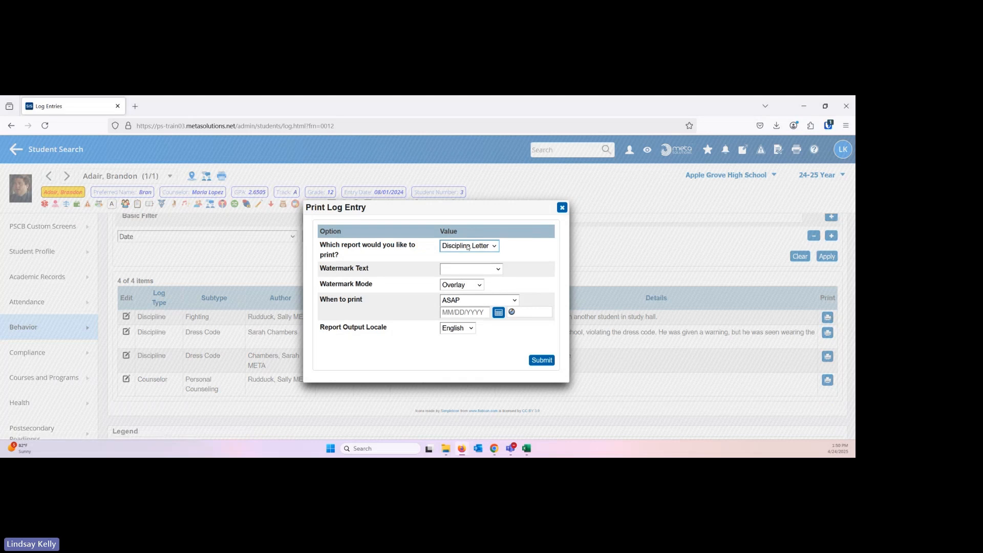
{"action": "left_click", "coordinate": [531, 361]}
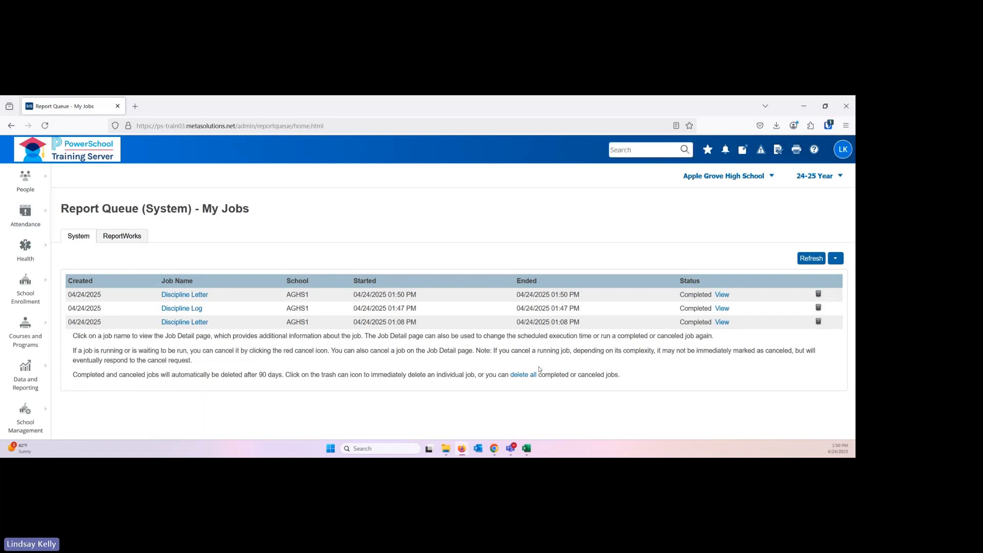
Step: View the result of the most recent Discipline Letter job in a separate browser tab
{"action": "right_click", "coordinate": [722, 297]}
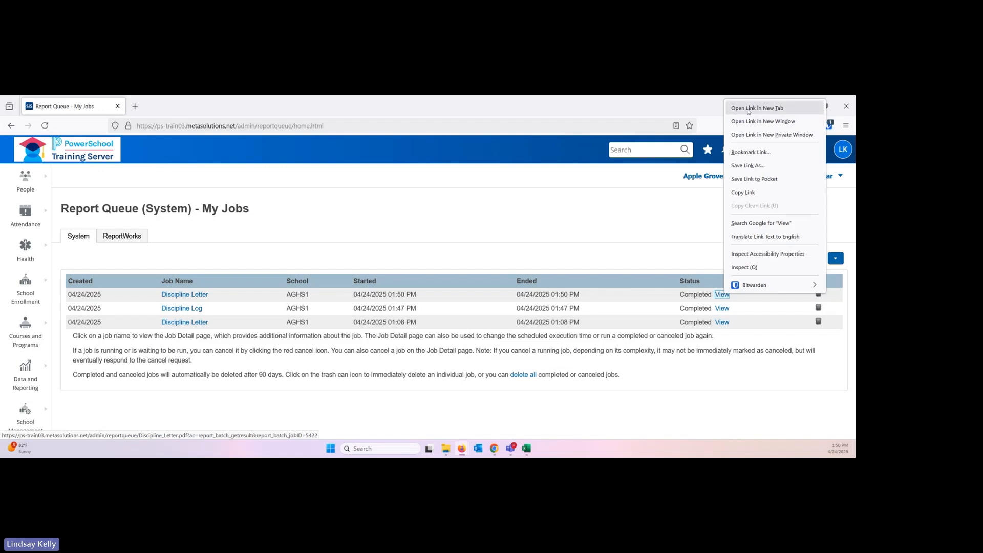
{"action": "left_click", "coordinate": [748, 111]}
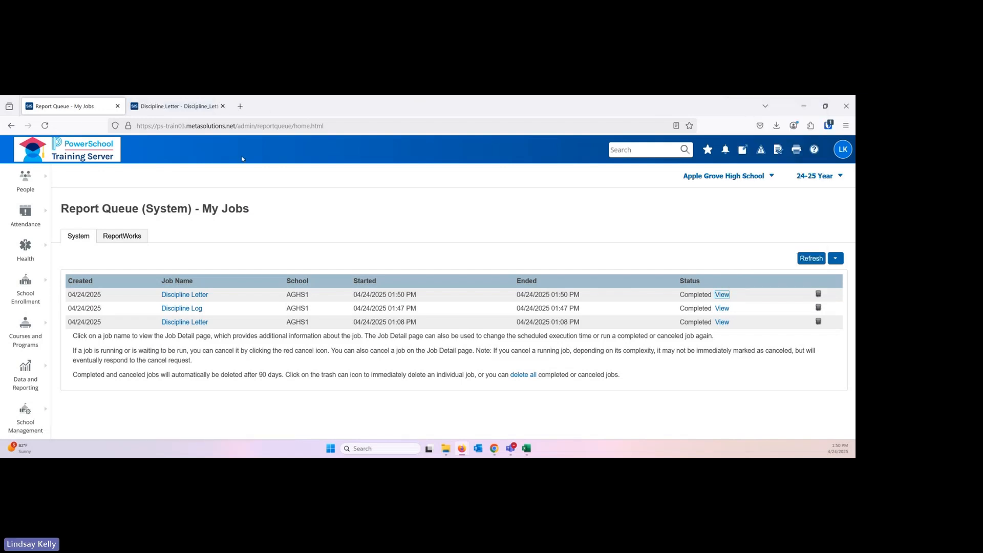
{"action": "left_click", "coordinate": [181, 110]}
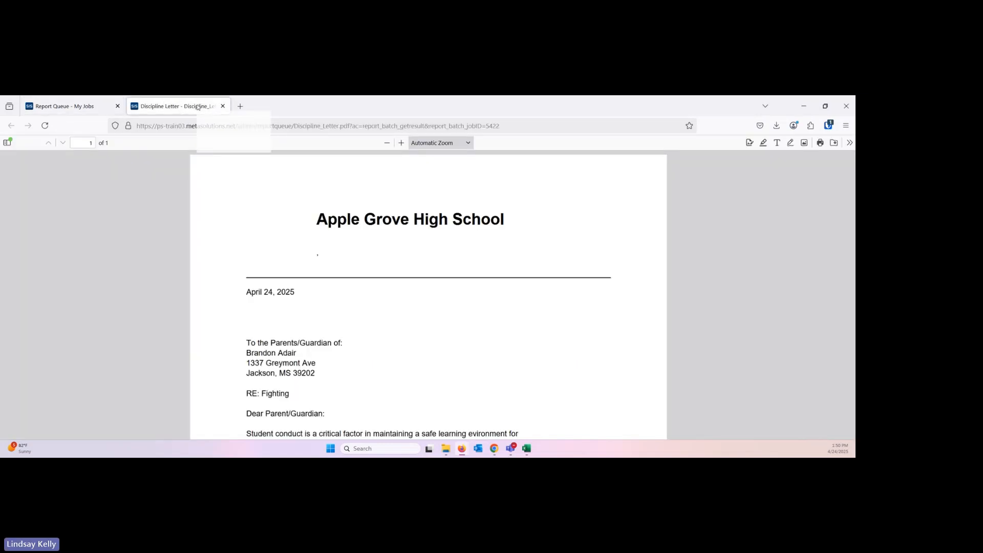
Step: Move the discipline letter into its own browser window and place it side by side with the Report Queue window
{"action": "left_click", "coordinate": [117, 106]}
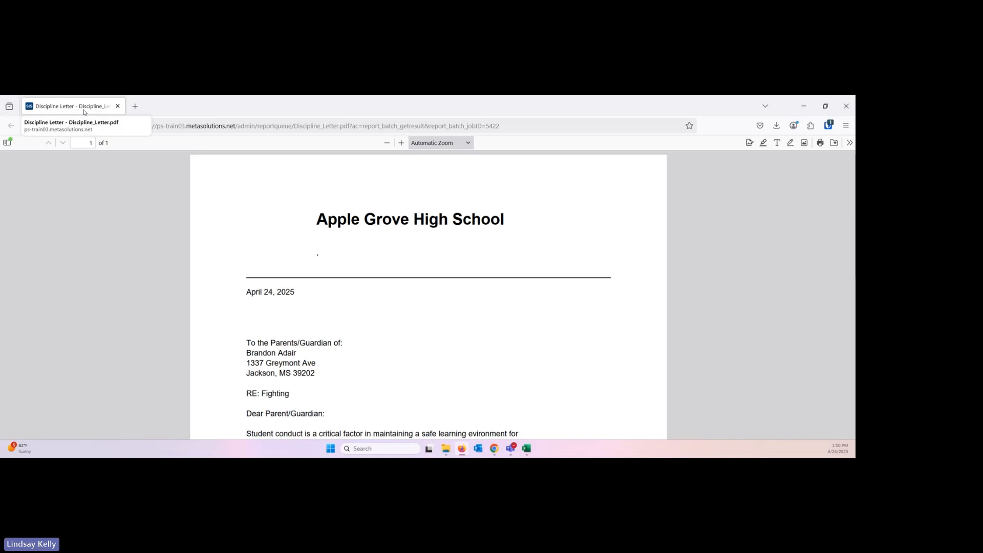
{"action": "mouse_move", "coordinate": [825, 106]}
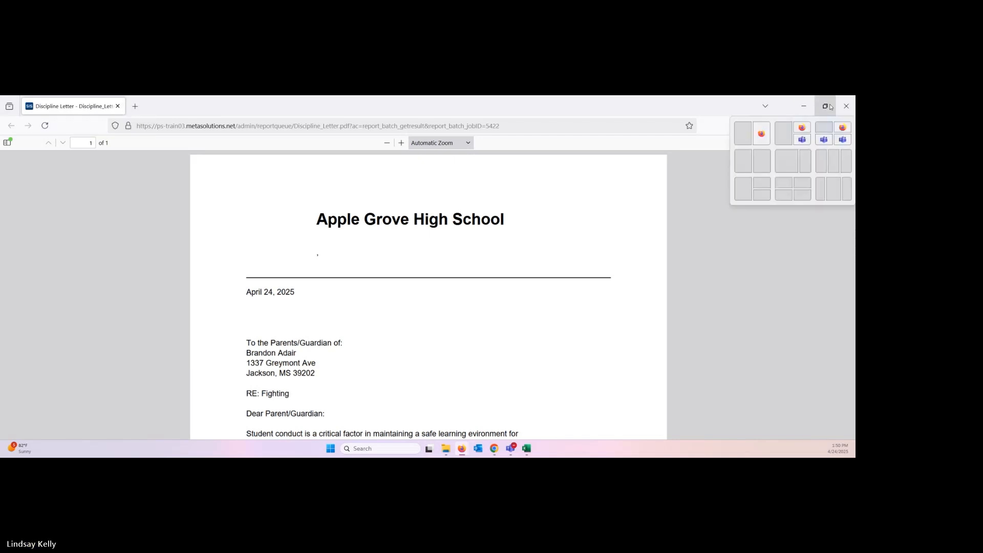
{"action": "left_click", "coordinate": [742, 133]}
{"action": "left_click", "coordinate": [513, 309]}
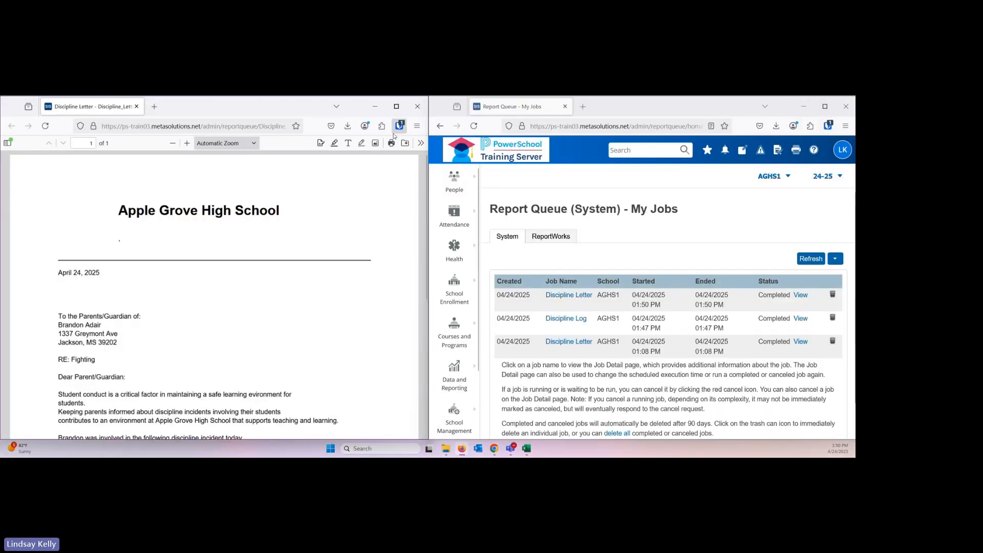
Step: Show the selected student's log entries beside the letter, with both windows zoomed to 90%
{"action": "left_click", "coordinate": [512, 157]}
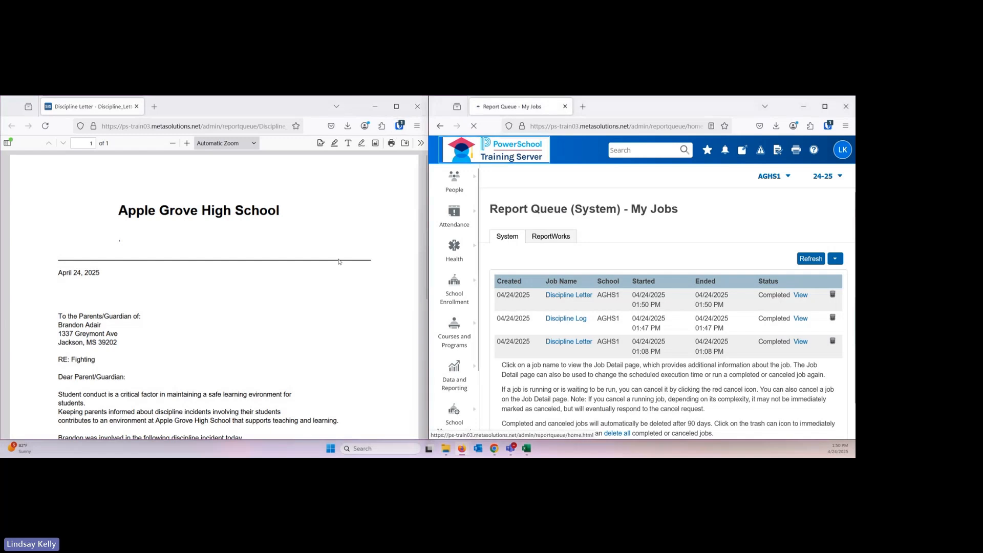
{"action": "scroll", "coordinate": [265, 308], "scroll_direction": "down", "scroll_amount": 2}
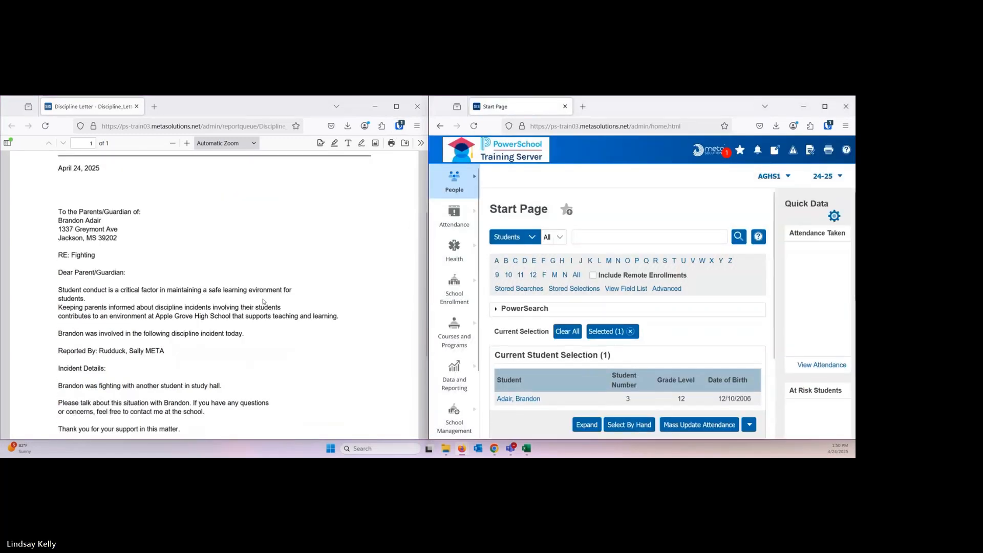
{"action": "left_click", "coordinate": [510, 400]}
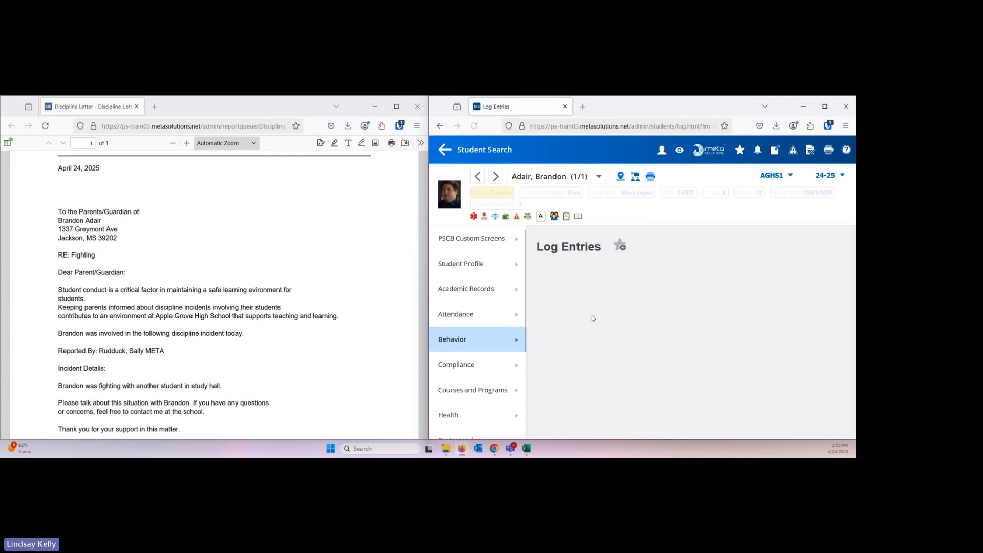
{"action": "scroll", "coordinate": [593, 318], "scroll_direction": "down", "scroll_amount": 4}
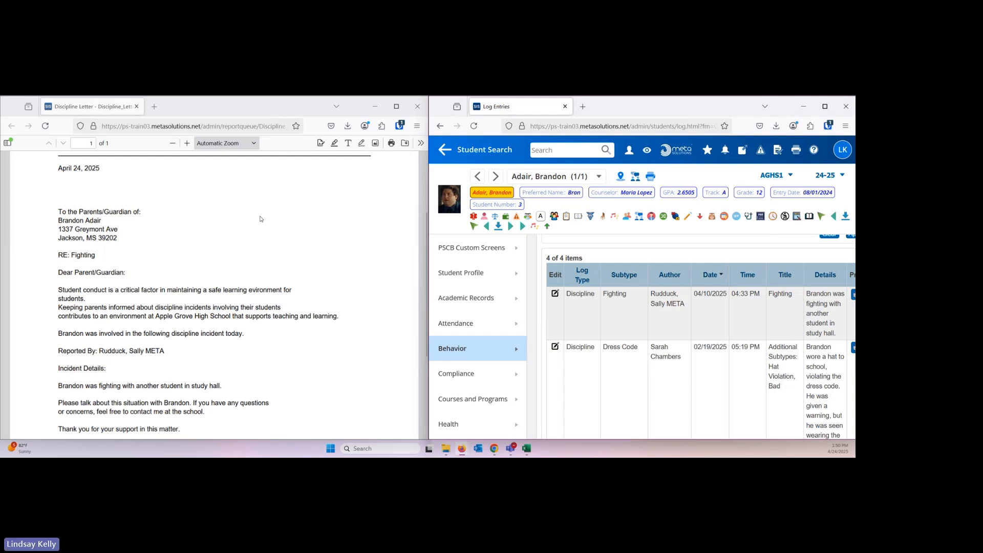
{"action": "key", "text": "ctrl+minus"}
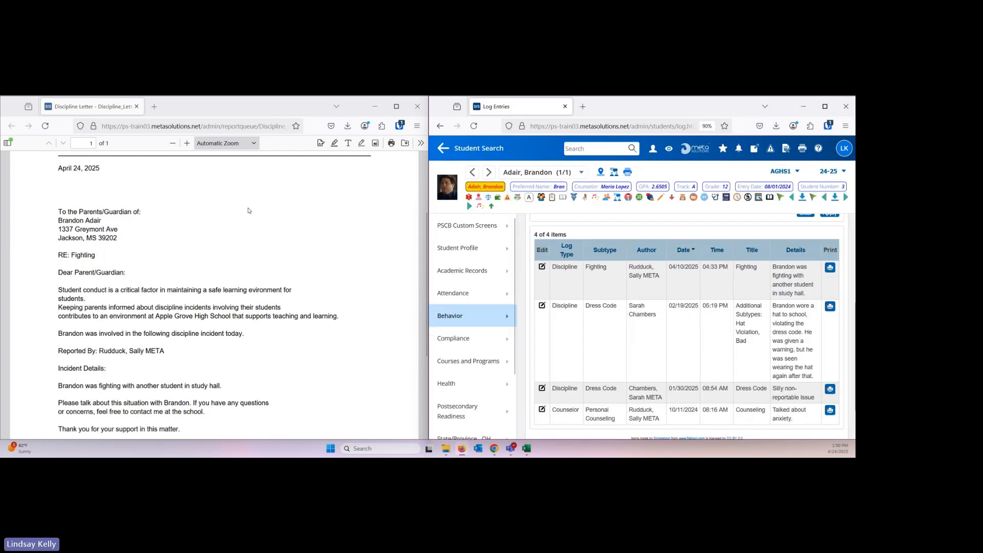
{"action": "left_click", "coordinate": [173, 143]}
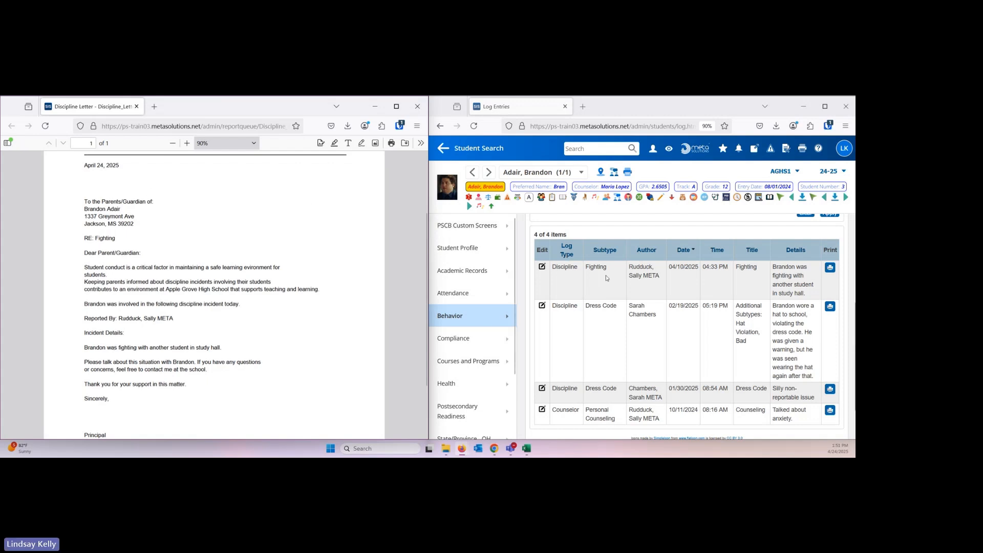
Step: Open the student's Fighting log entry and compare its reporting person and log entry text with the discipline letter
{"action": "left_click", "coordinate": [541, 268]}
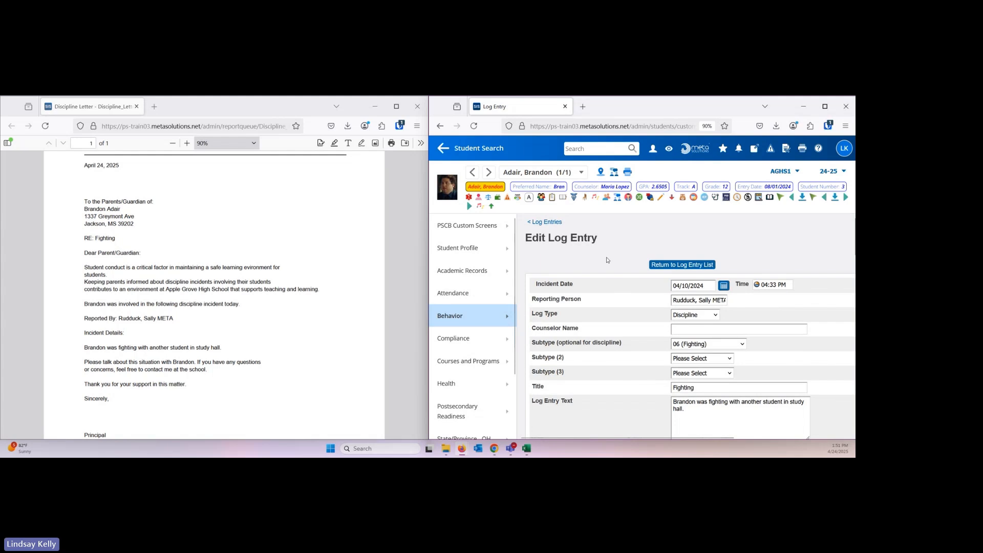
{"action": "scroll", "coordinate": [607, 260], "scroll_direction": "down", "scroll_amount": 1}
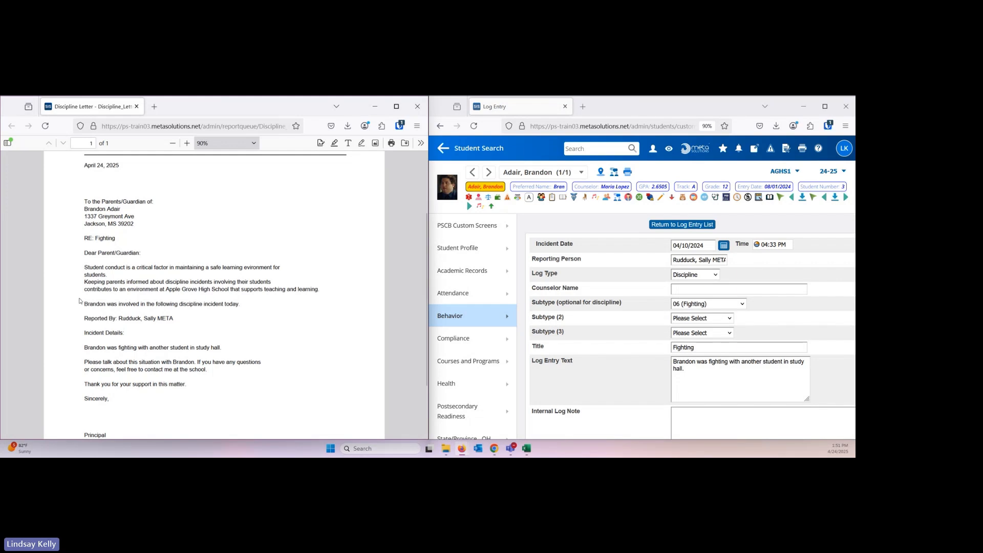
{"action": "left_click_drag", "start_coordinate": [118, 318], "coordinate": [186, 318]}
{"action": "left_click_drag", "start_coordinate": [85, 344], "coordinate": [248, 374]}
{"action": "left_click_drag", "start_coordinate": [687, 367], "coordinate": [681, 369]}
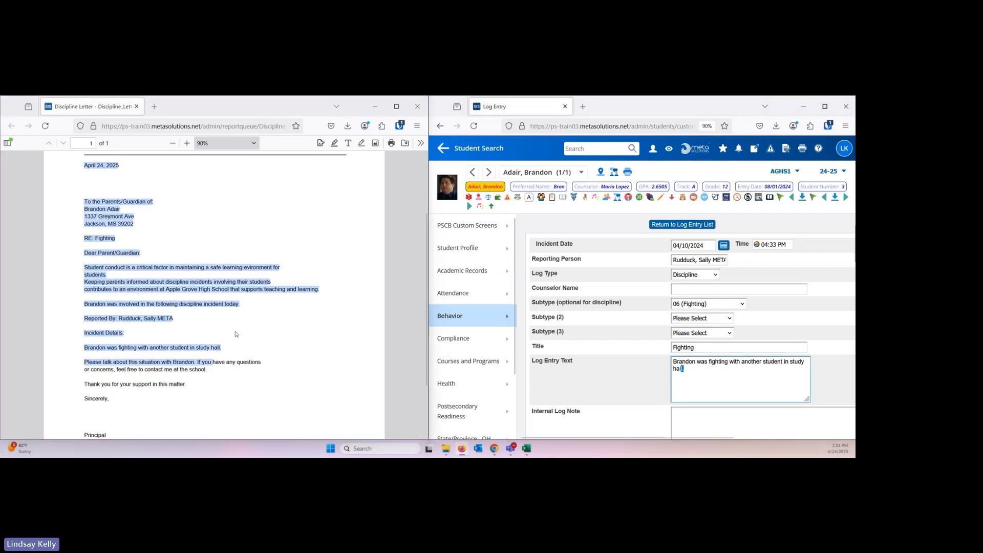
{"action": "left_click", "coordinate": [204, 341]}
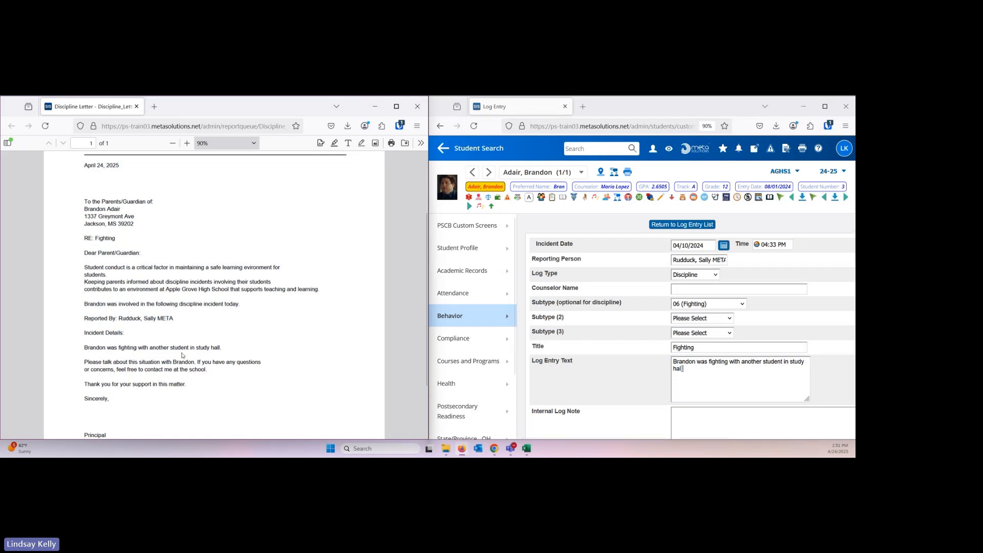
{"action": "scroll", "coordinate": [232, 362], "scroll_direction": "down", "scroll_amount": 3}
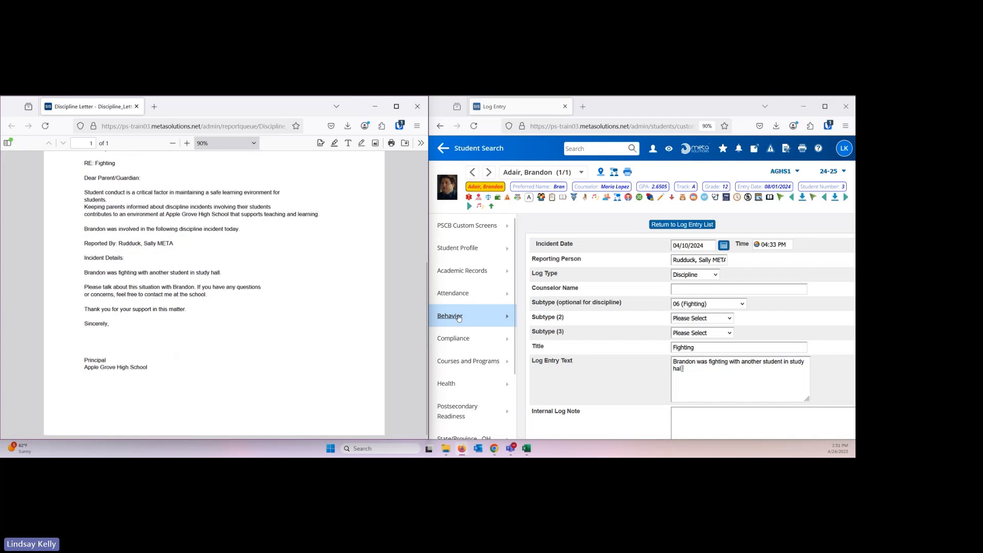
Step: Leave the log entry for the Start Page, and close the discipline letter window so PowerSchool fills the screen
{"action": "left_click", "coordinate": [683, 225]}
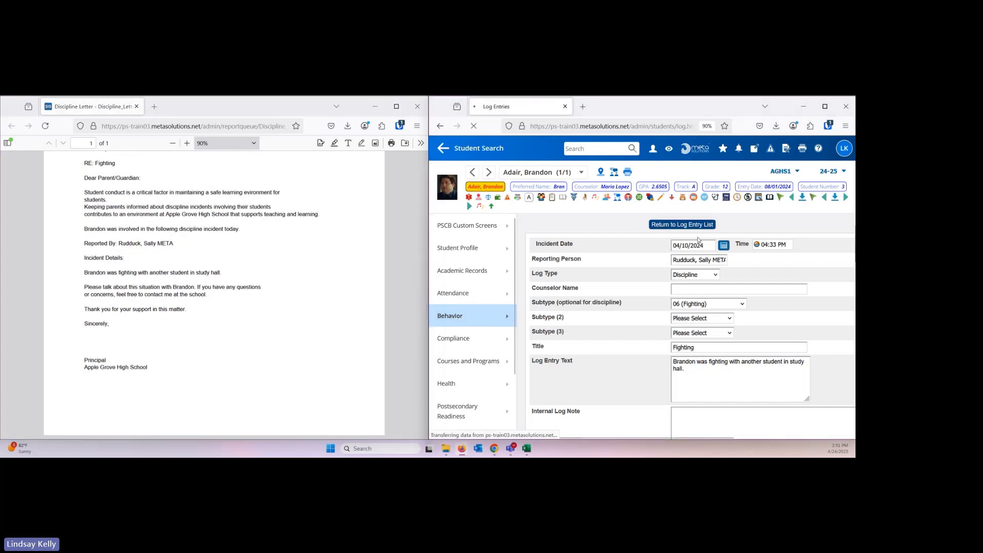
{"action": "left_click", "coordinate": [450, 150]}
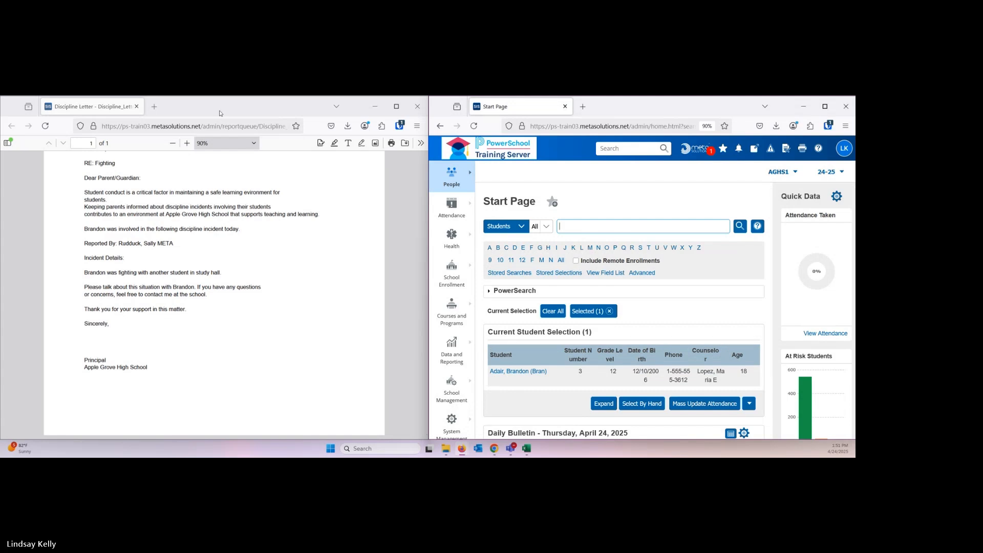
{"action": "left_click_drag", "start_coordinate": [213, 131], "coordinate": [213, 134]}
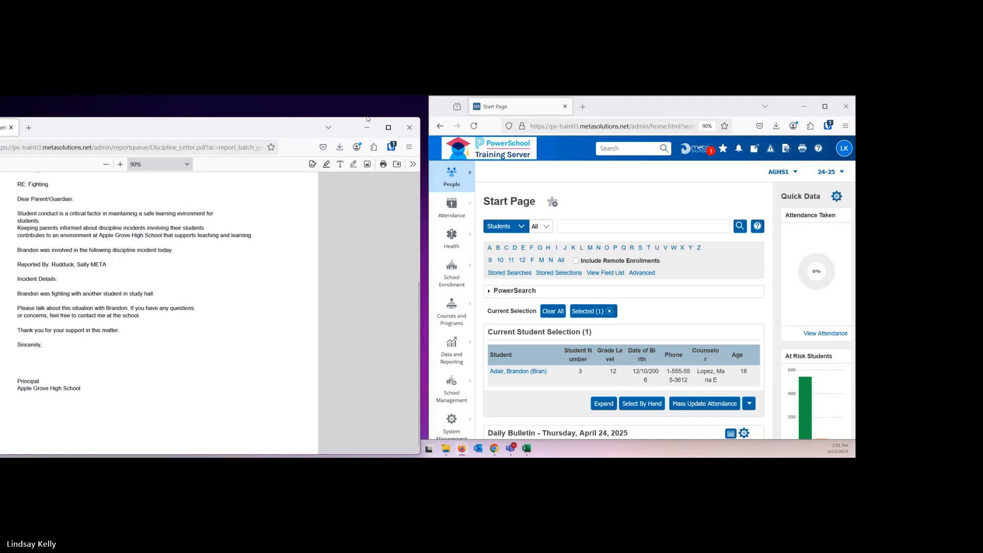
{"action": "left_click", "coordinate": [418, 133]}
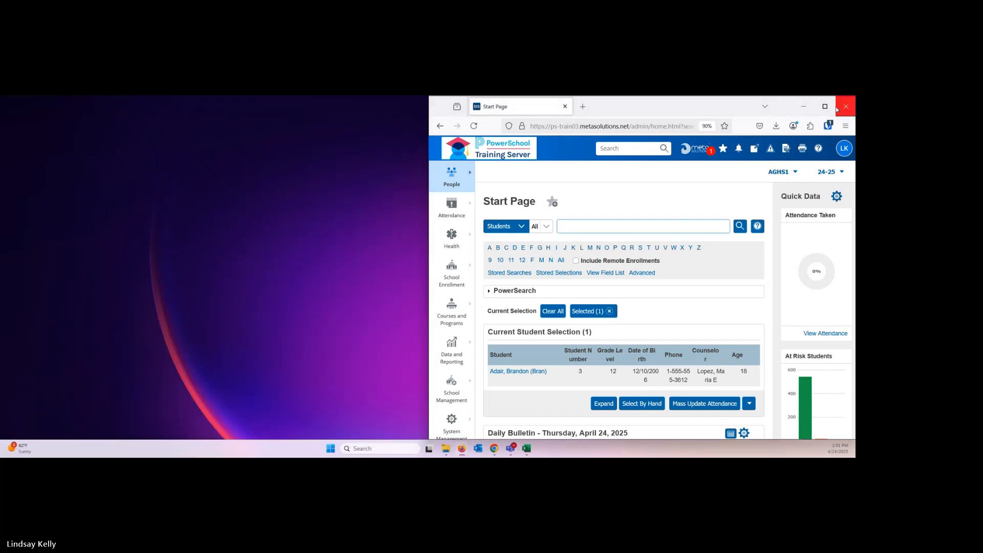
{"action": "left_click", "coordinate": [825, 106]}
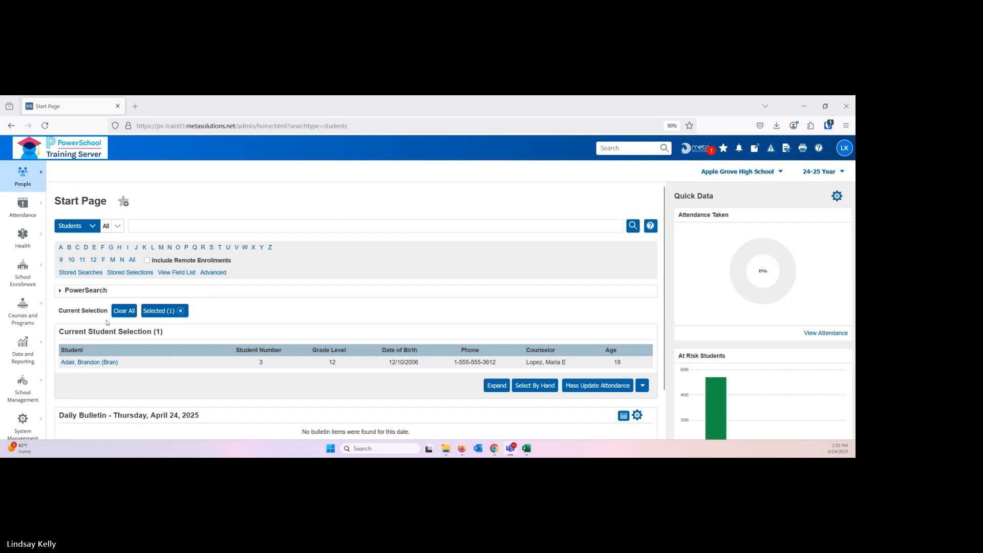
Step: Open the Discipline Log report from the Discipline section of System Reports
{"action": "left_click", "coordinate": [23, 357]}
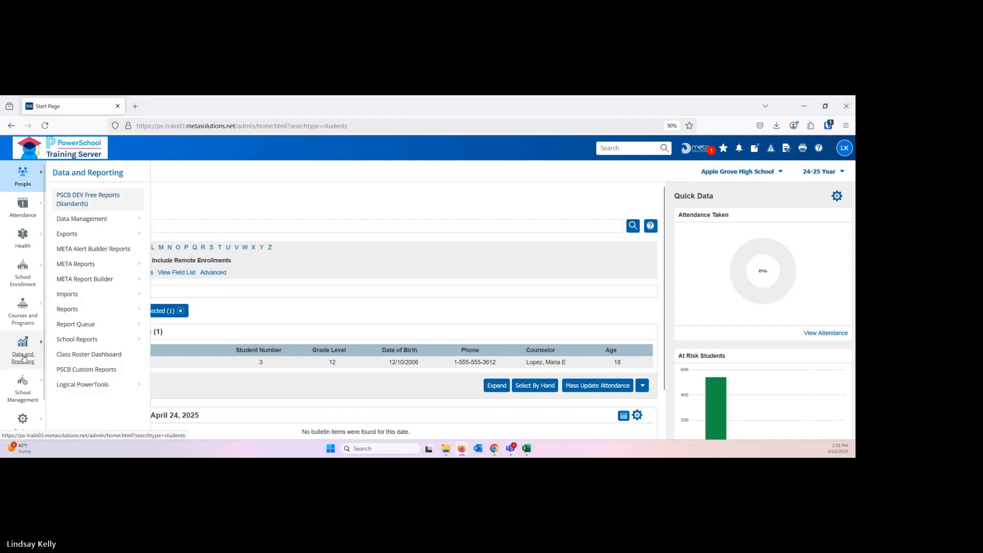
{"action": "left_click", "coordinate": [73, 310]}
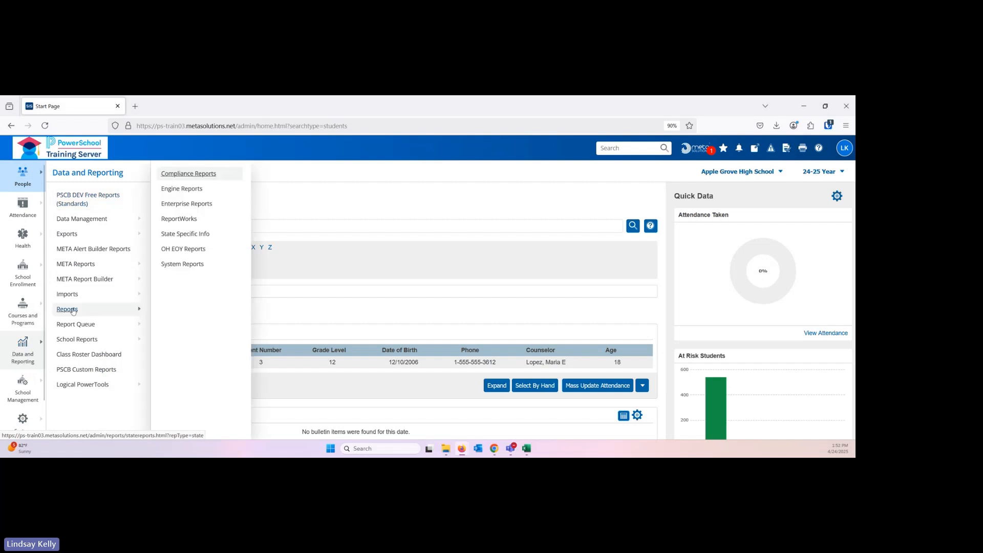
{"action": "left_click", "coordinate": [196, 264]}
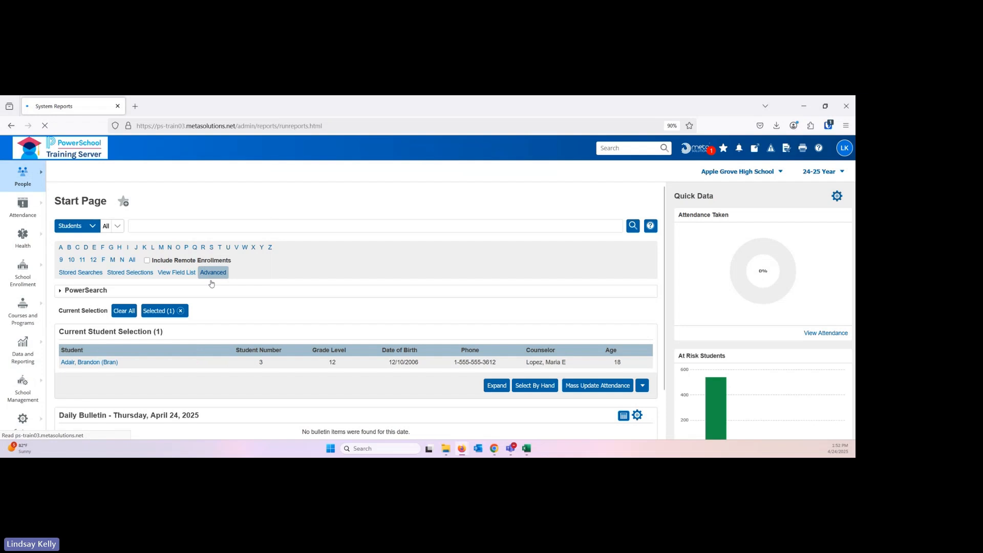
{"action": "scroll", "coordinate": [210, 288], "scroll_direction": "down", "scroll_amount": 6}
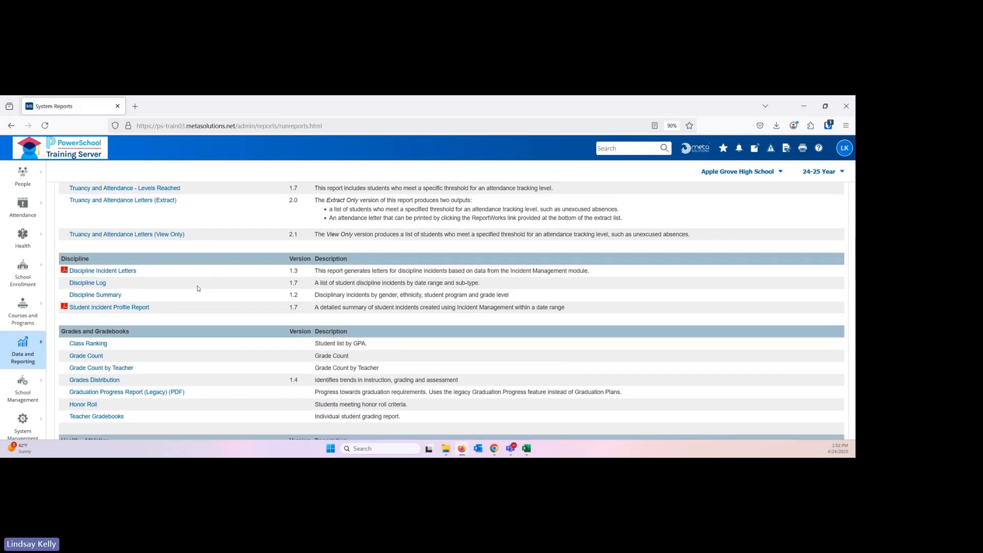
{"action": "left_click", "coordinate": [88, 282]}
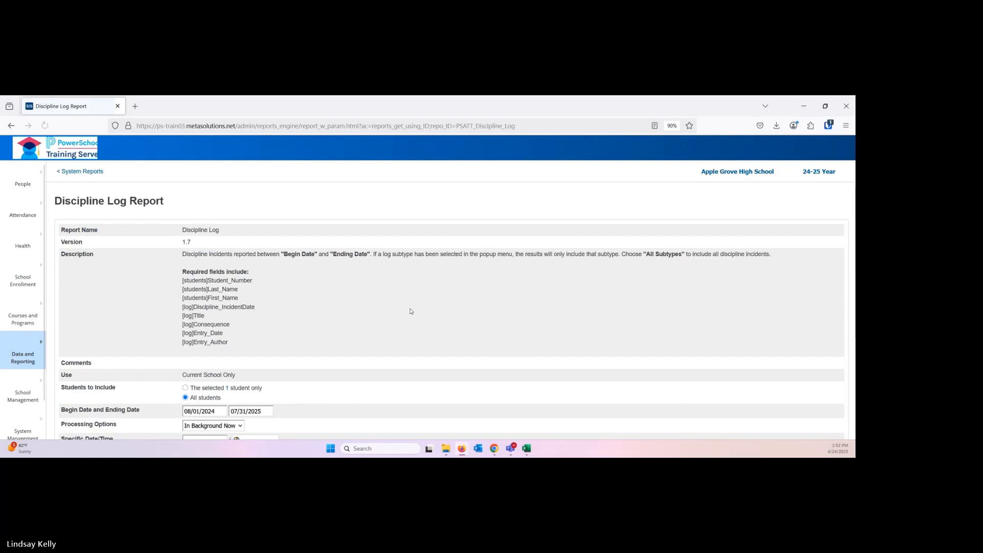
Step: Set the Discipline Log report to include all students
{"action": "scroll", "coordinate": [410, 310], "scroll_direction": "down", "scroll_amount": 1}
{"action": "scroll", "coordinate": [410, 311], "scroll_direction": "down", "scroll_amount": 1}
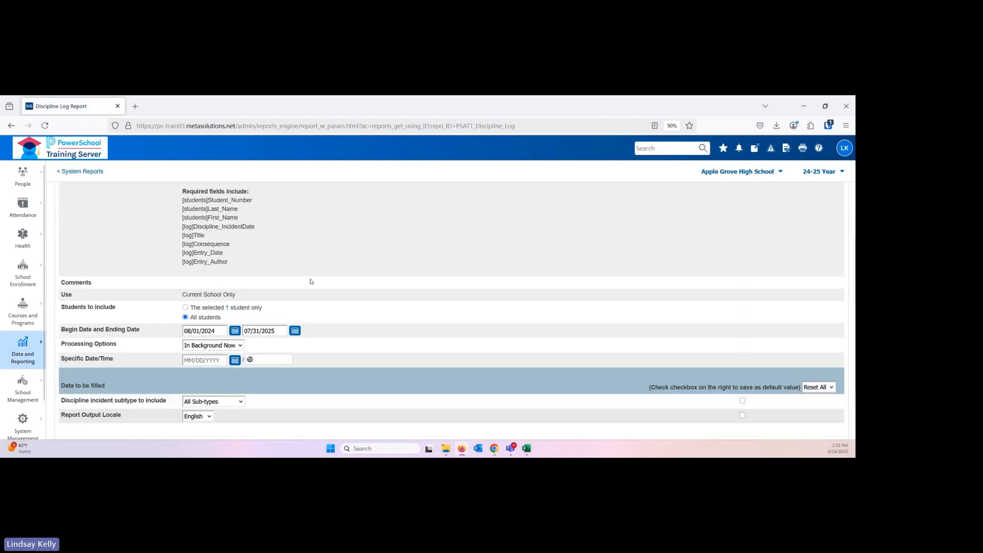
{"action": "left_click", "coordinate": [185, 308]}
{"action": "left_click", "coordinate": [185, 317]}
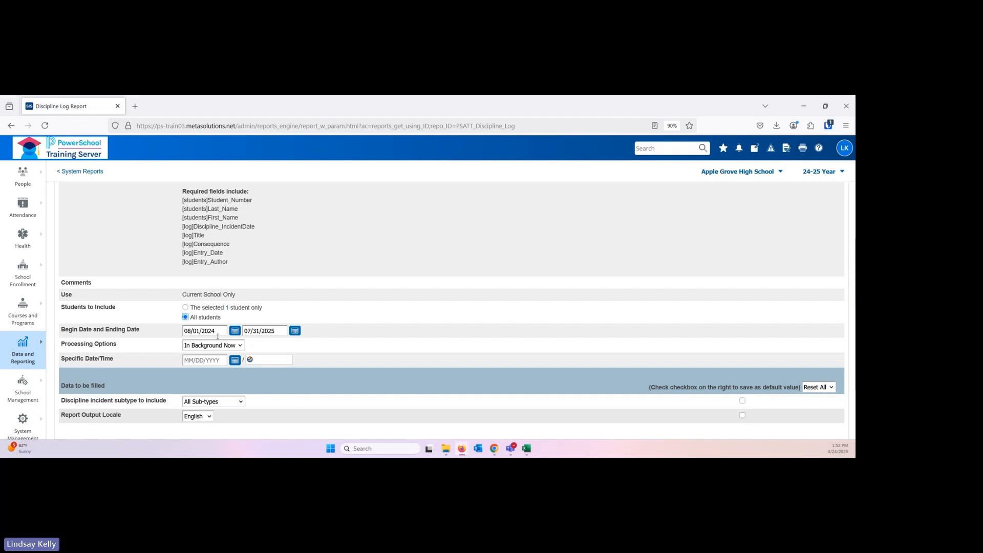
Step: Set the Discipline Log report's ending date to 10/18/2024 and submit the report
{"action": "left_click", "coordinate": [295, 331]}
{"action": "left_click", "coordinate": [288, 345]}
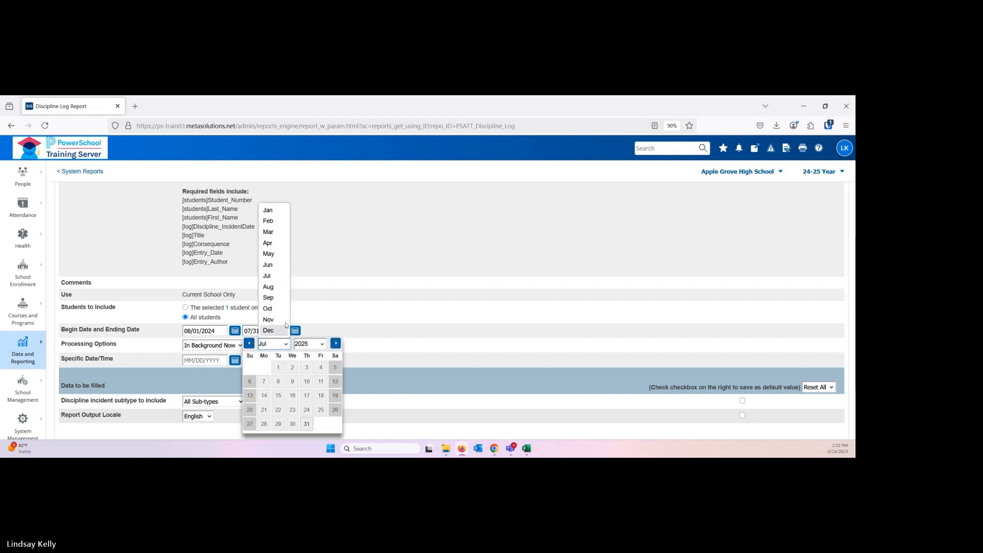
{"action": "left_click", "coordinate": [272, 308]}
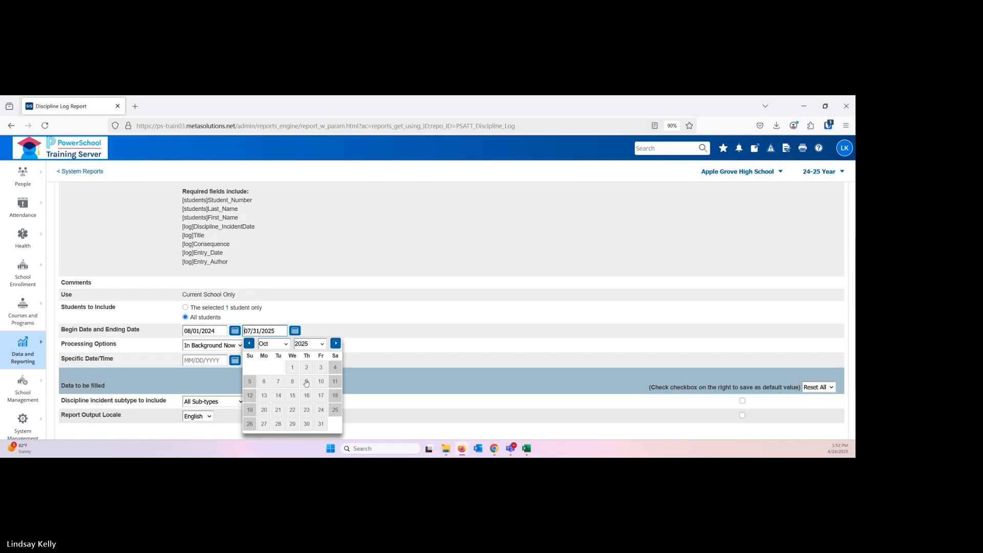
{"action": "left_click", "coordinate": [309, 344]}
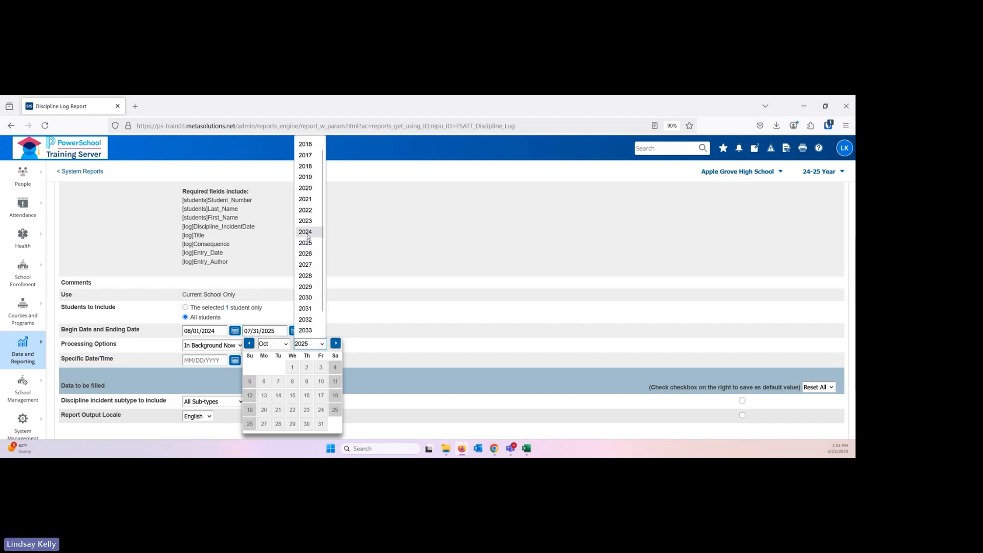
{"action": "left_click", "coordinate": [305, 232]}
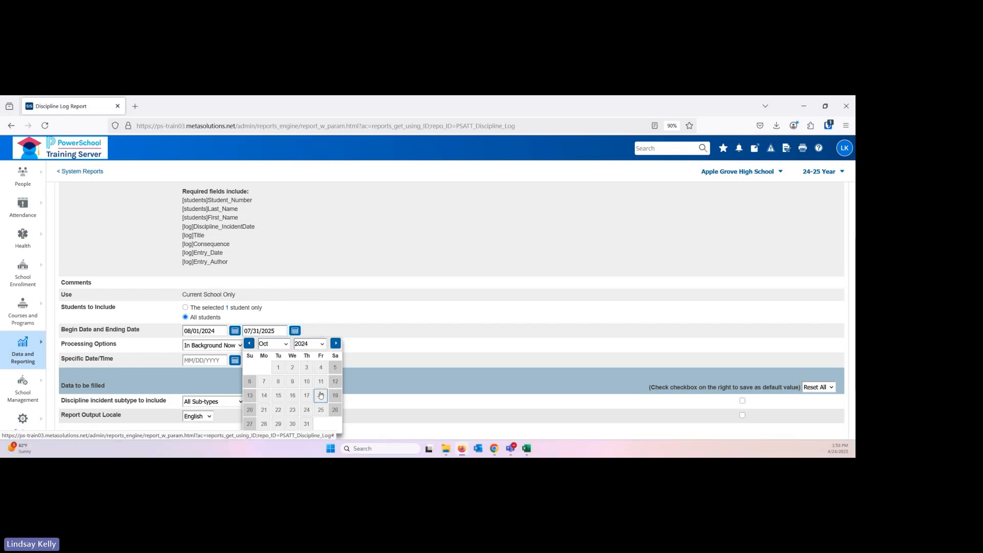
{"action": "left_click", "coordinate": [320, 395]}
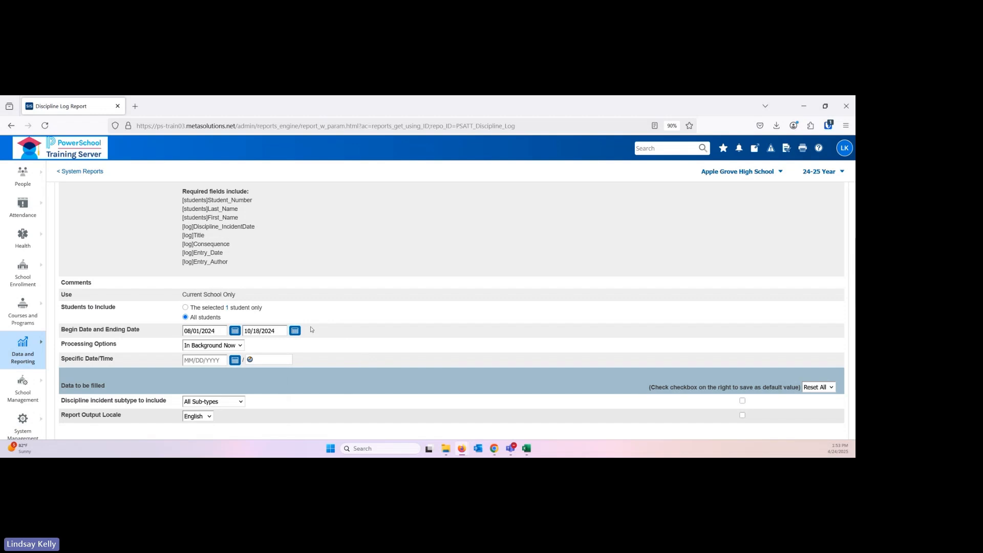
{"action": "scroll", "coordinate": [539, 363], "scroll_direction": "down", "scroll_amount": 3}
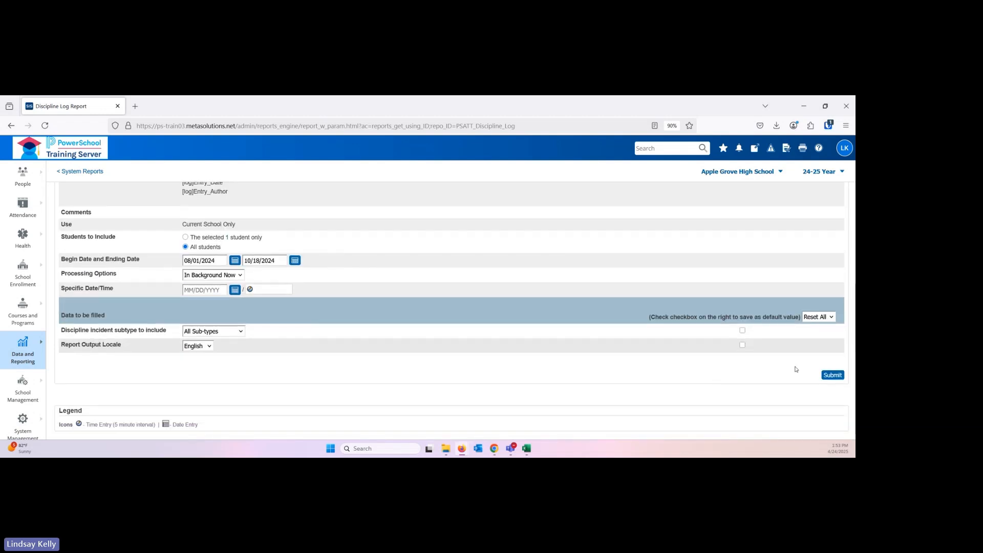
{"action": "left_click", "coordinate": [832, 376]}
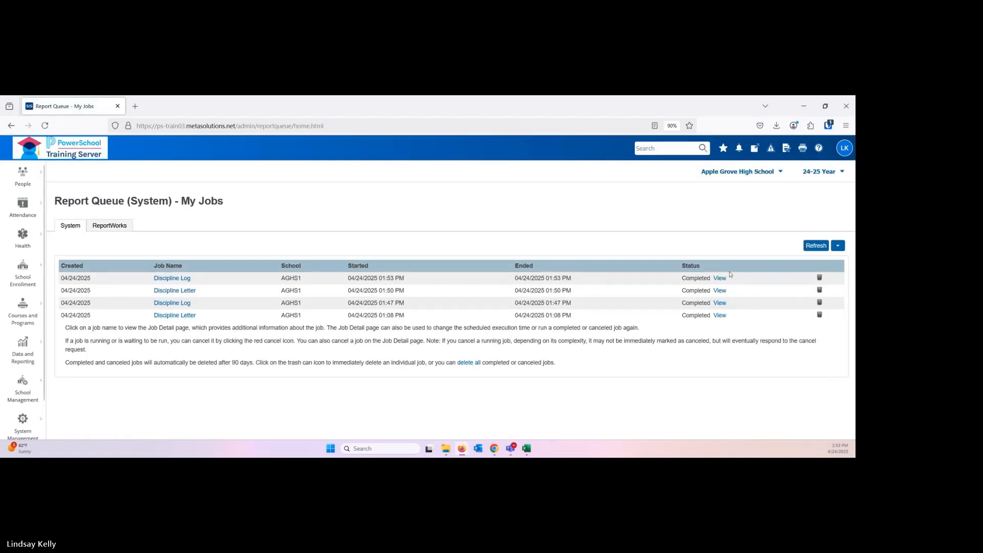
Step: Open the newest completed Discipline Log job in a separate browser tab, review its incidents, and close it
{"action": "right_click", "coordinate": [718, 285]}
{"action": "right_click", "coordinate": [716, 282]}
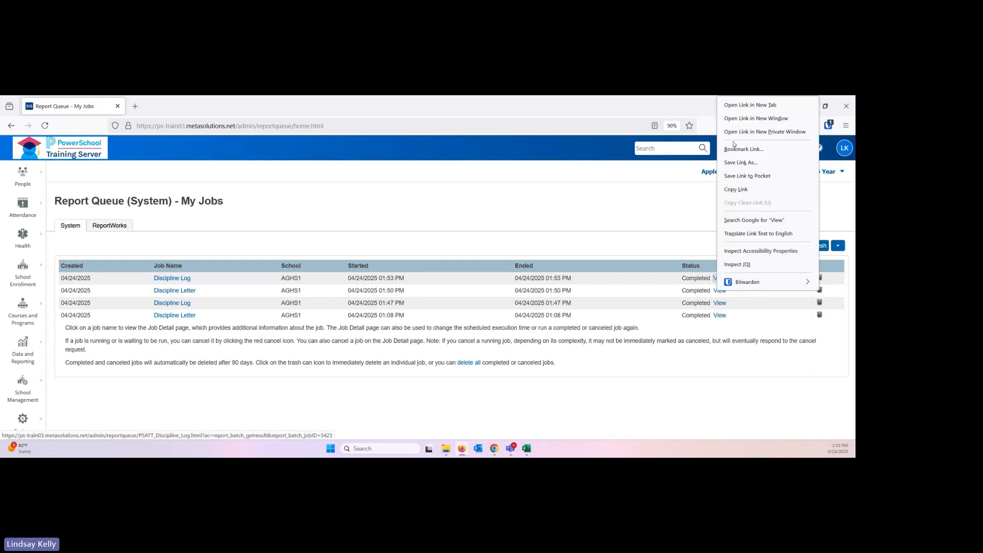
{"action": "left_click", "coordinate": [723, 106]}
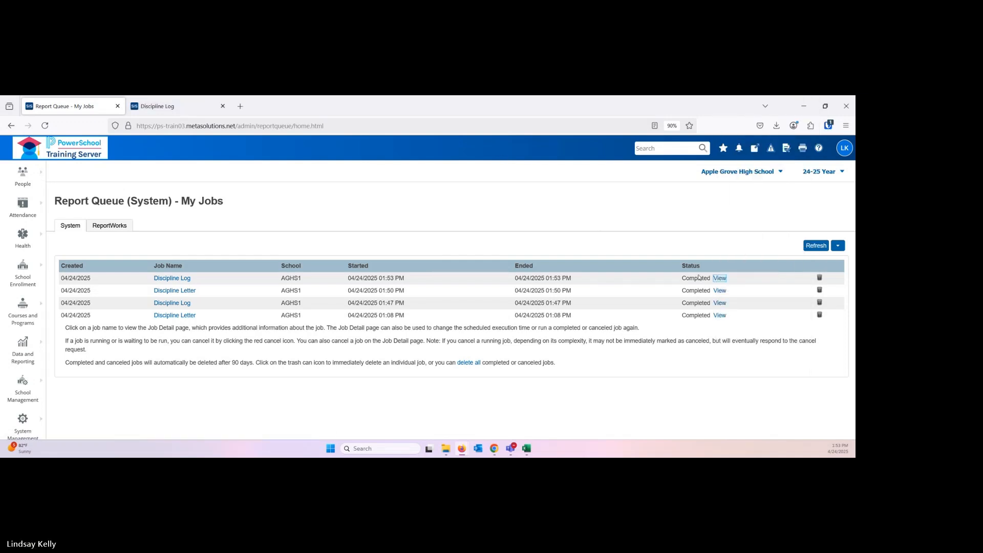
{"action": "left_click", "coordinate": [141, 104]}
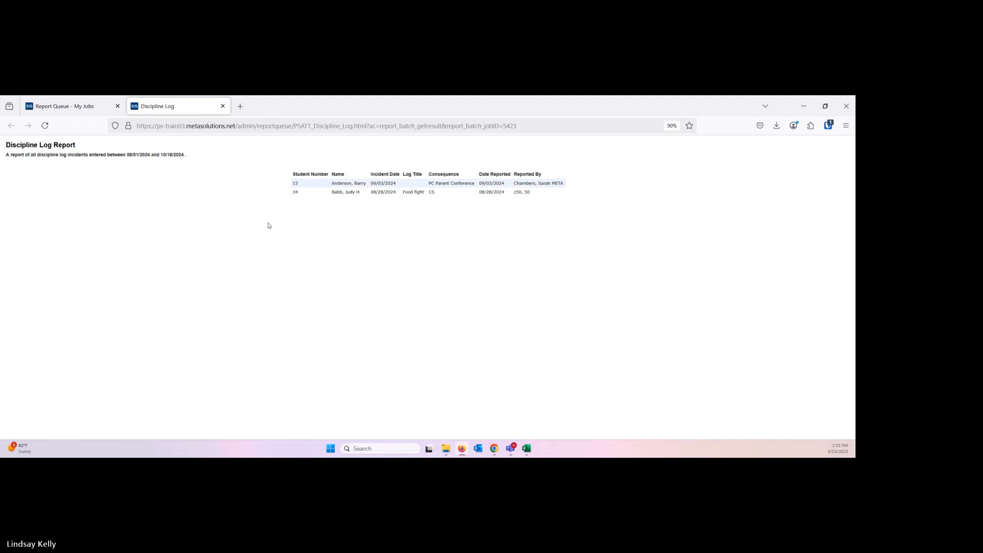
{"action": "left_click", "coordinate": [223, 107]}
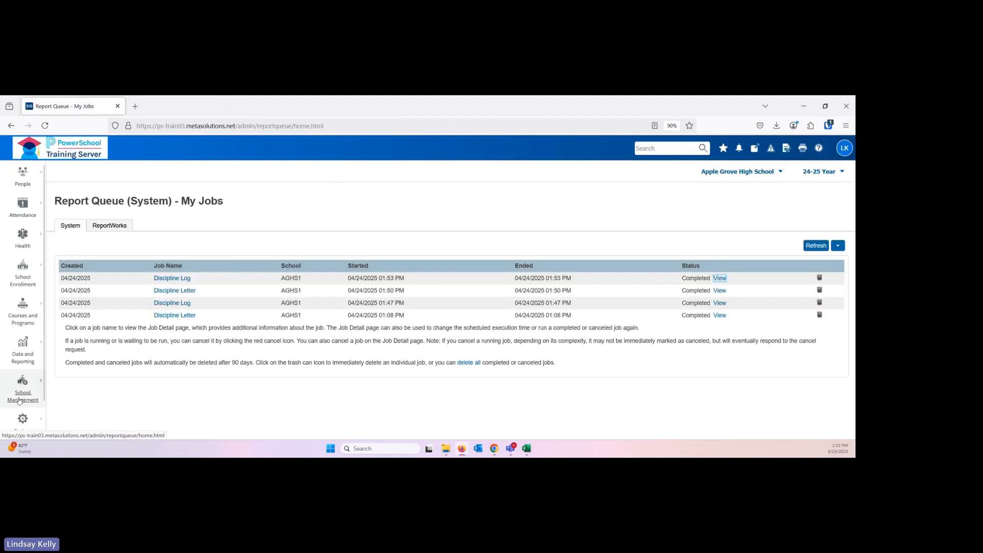
Step: Open the Log Entries report from the Discipline and Incidents section of Enterprise Reports
{"action": "left_click", "coordinate": [26, 365]}
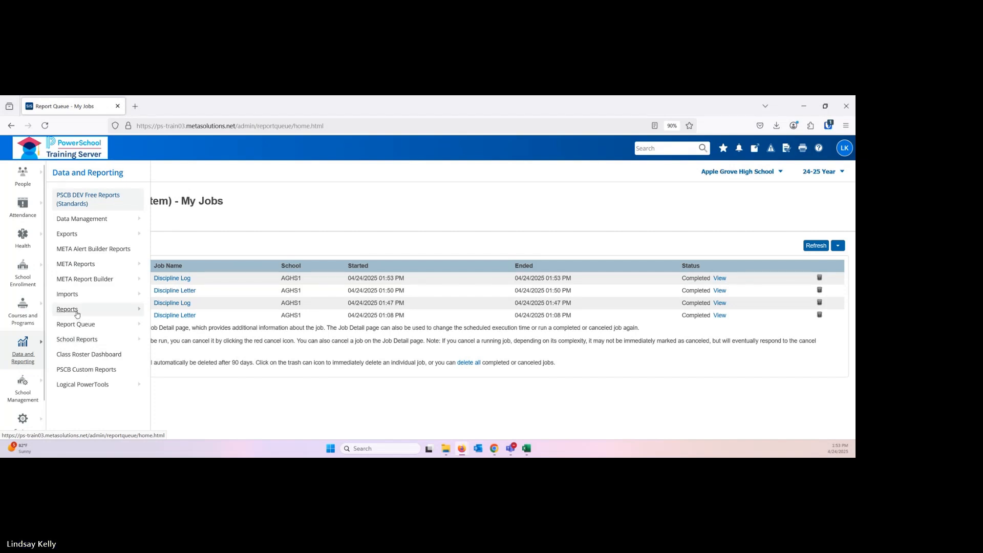
{"action": "left_click", "coordinate": [77, 314]}
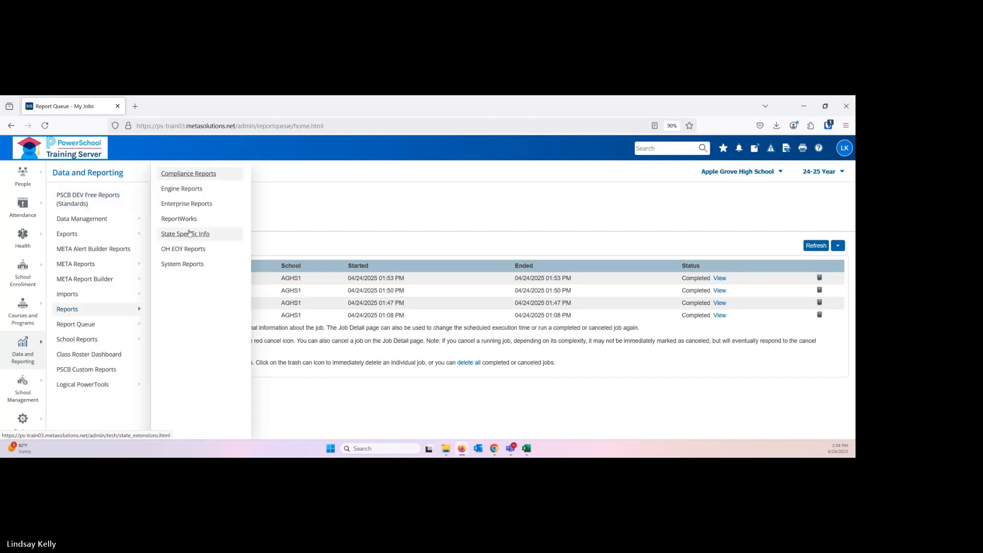
{"action": "left_click", "coordinate": [192, 205]}
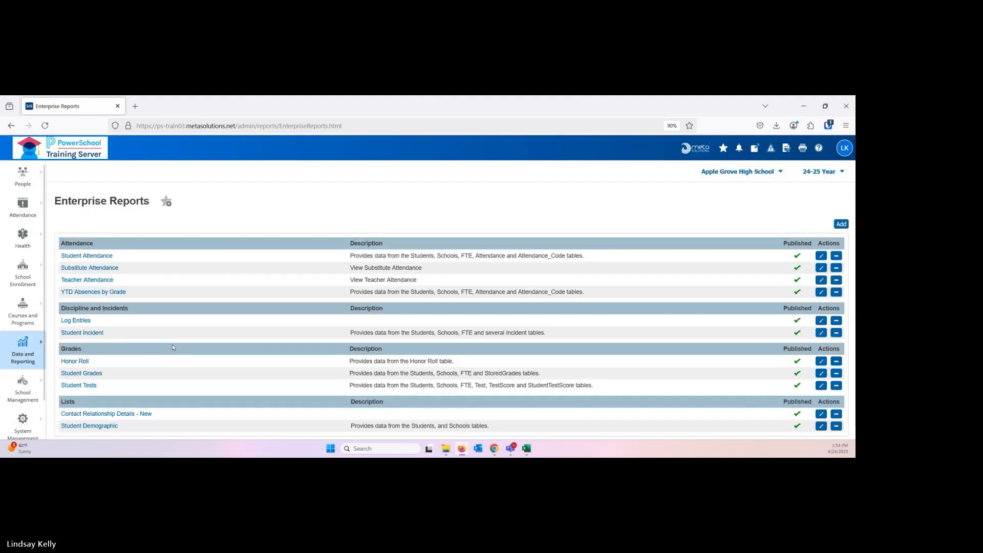
{"action": "scroll", "coordinate": [172, 346], "scroll_direction": "down", "scroll_amount": 1}
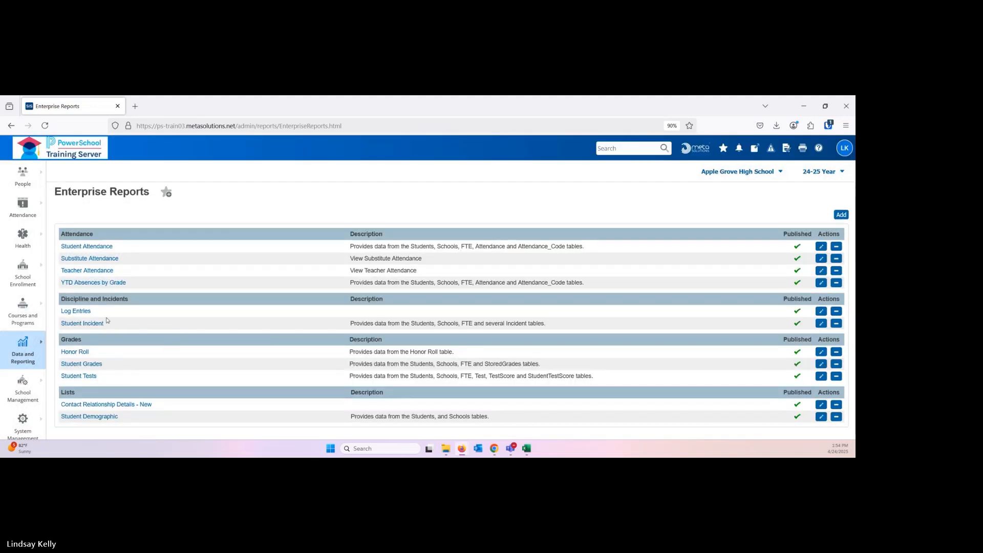
{"action": "left_click", "coordinate": [81, 312]}
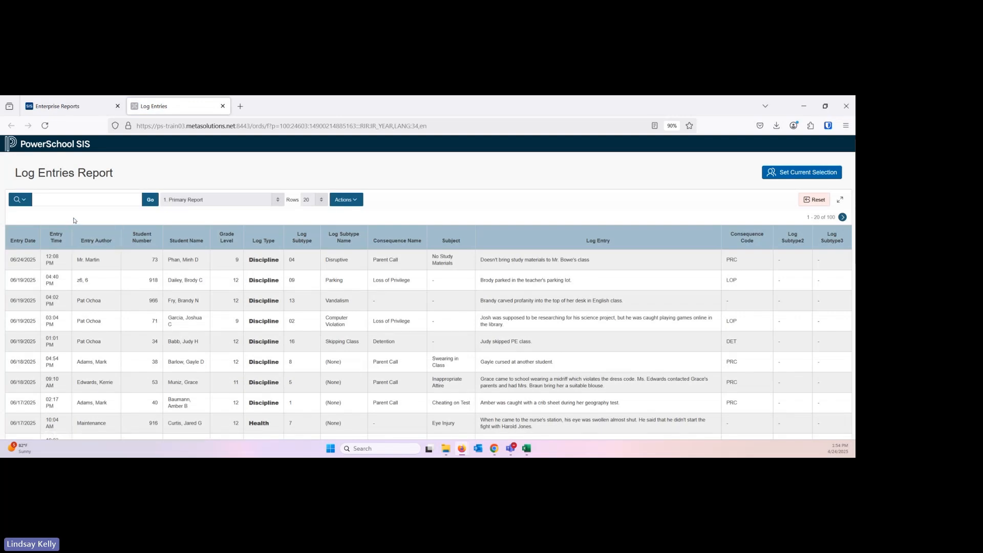
Step: Filter the Log Entries report by student name, using the student's last name
{"action": "left_click", "coordinate": [20, 200]}
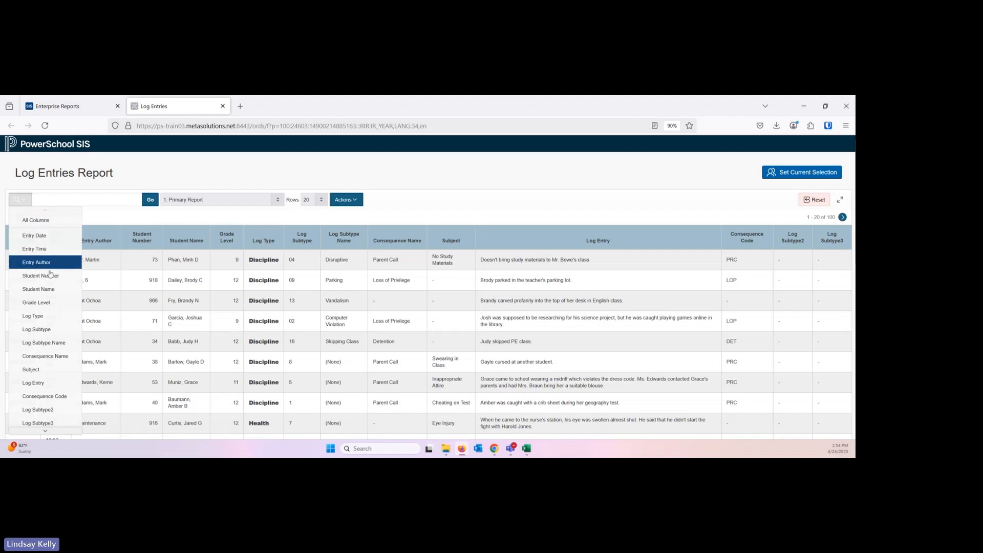
{"action": "left_click", "coordinate": [50, 289]}
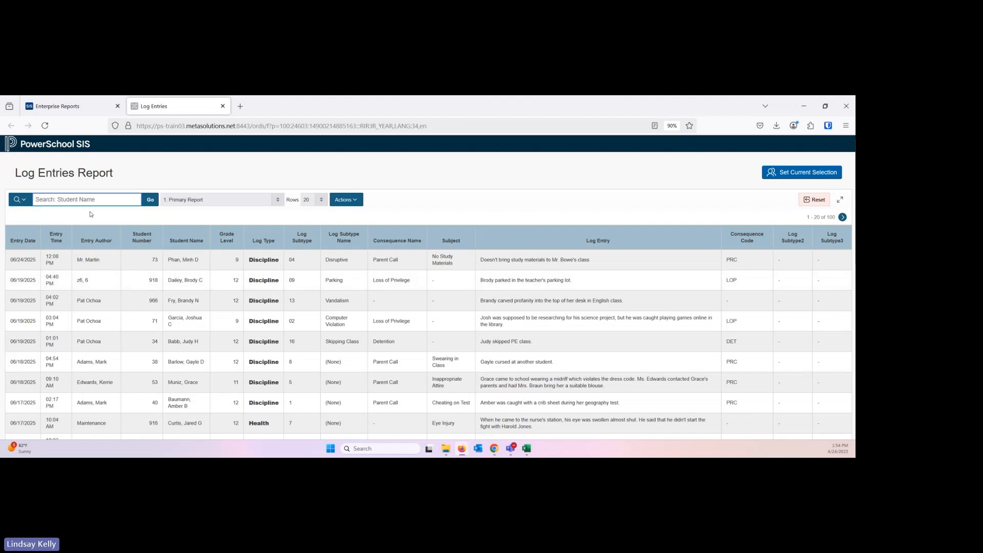
{"action": "type", "text": "Adair"}
{"action": "key", "text": "Return"}
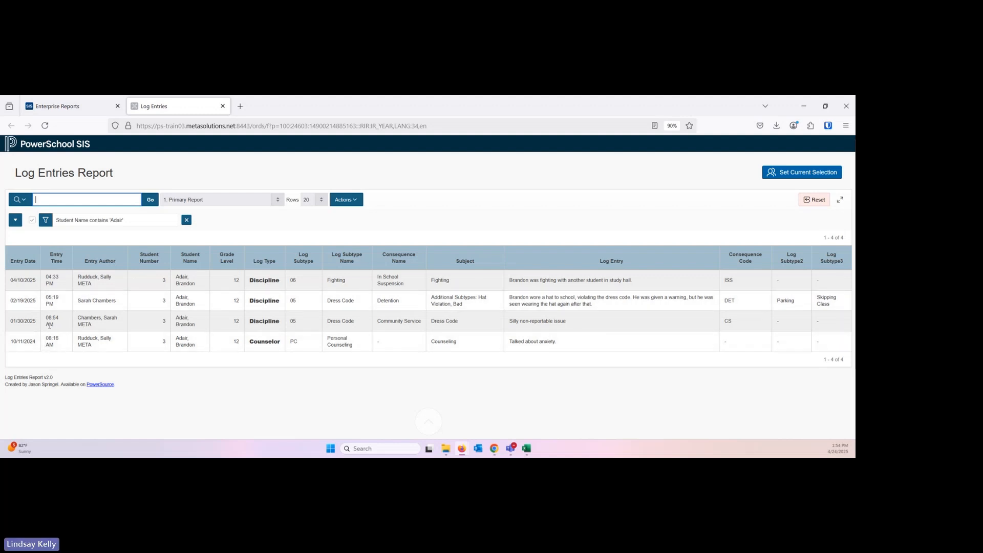
Step: Filter the Log Entries report to grade level 9, remove the student name filter, and look through the list
{"action": "left_click", "coordinate": [28, 204]}
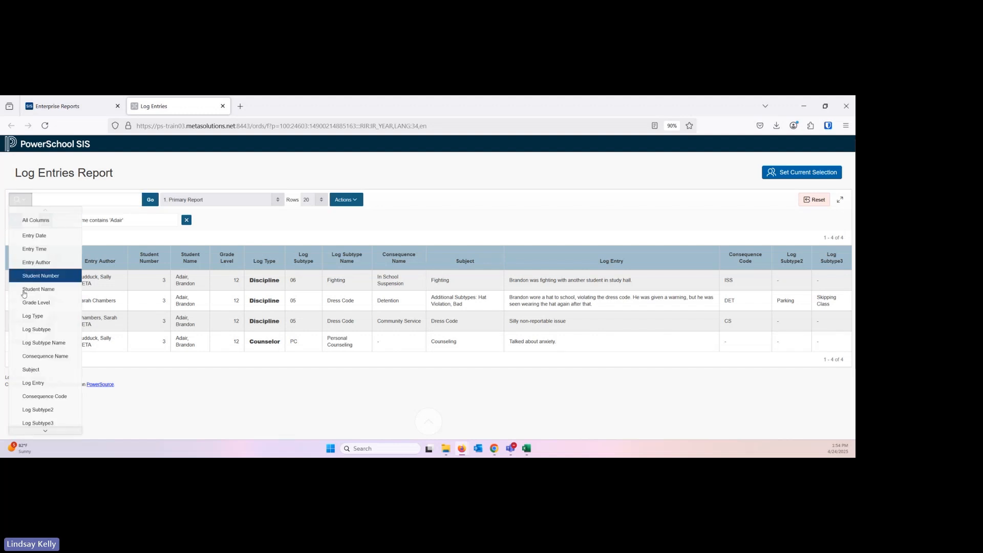
{"action": "left_click", "coordinate": [35, 303]}
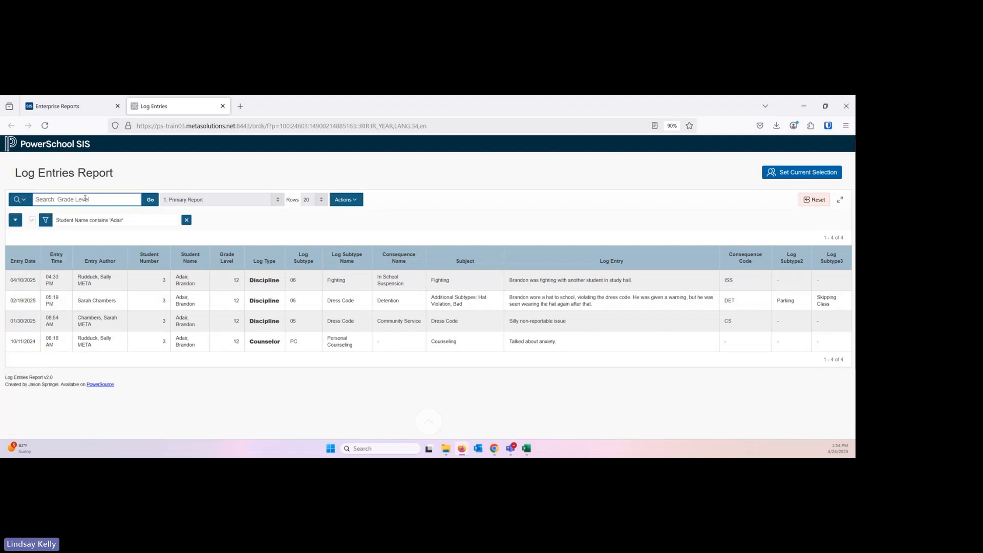
{"action": "type", "text": "9"}
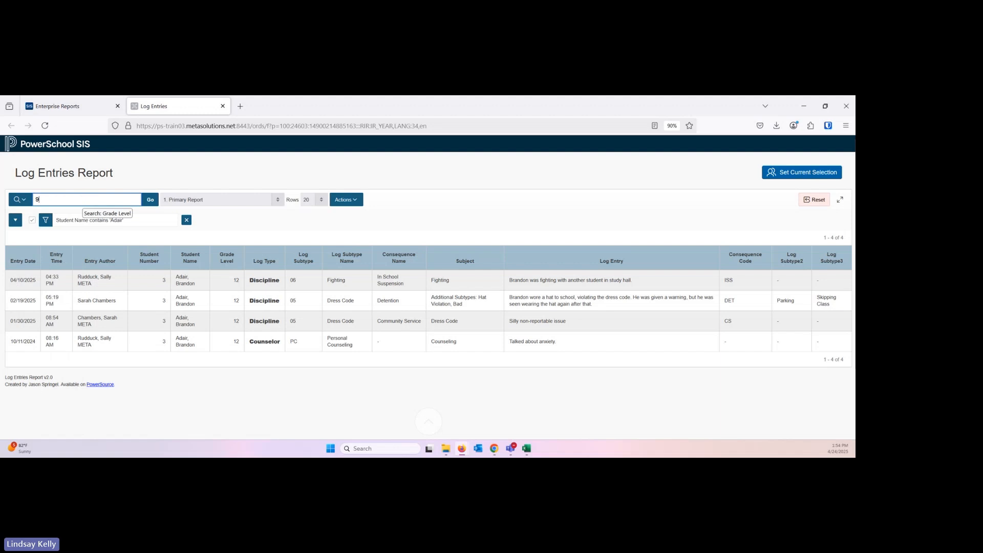
{"action": "key", "text": "Return"}
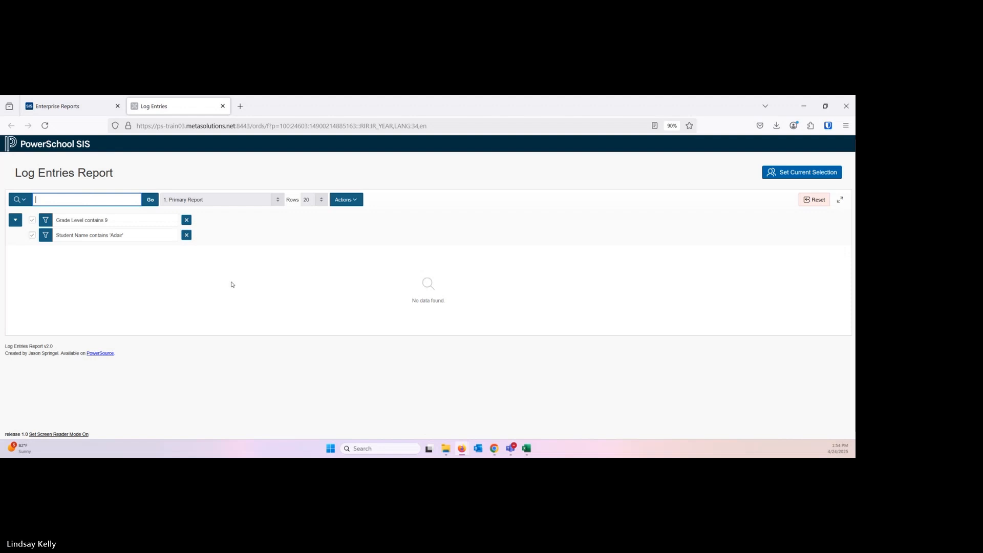
{"action": "left_click", "coordinate": [186, 235]}
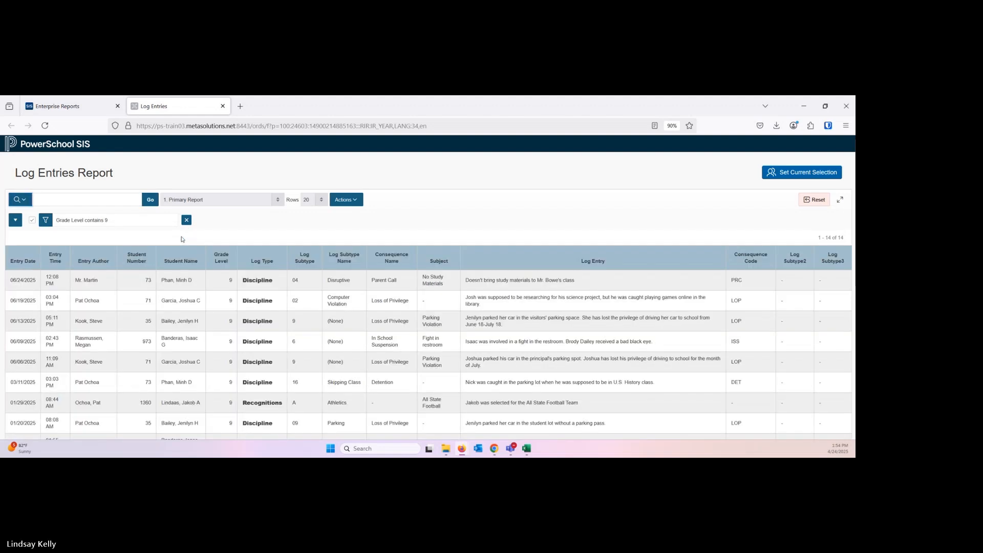
{"action": "scroll", "coordinate": [311, 291], "scroll_direction": "down", "scroll_amount": 1}
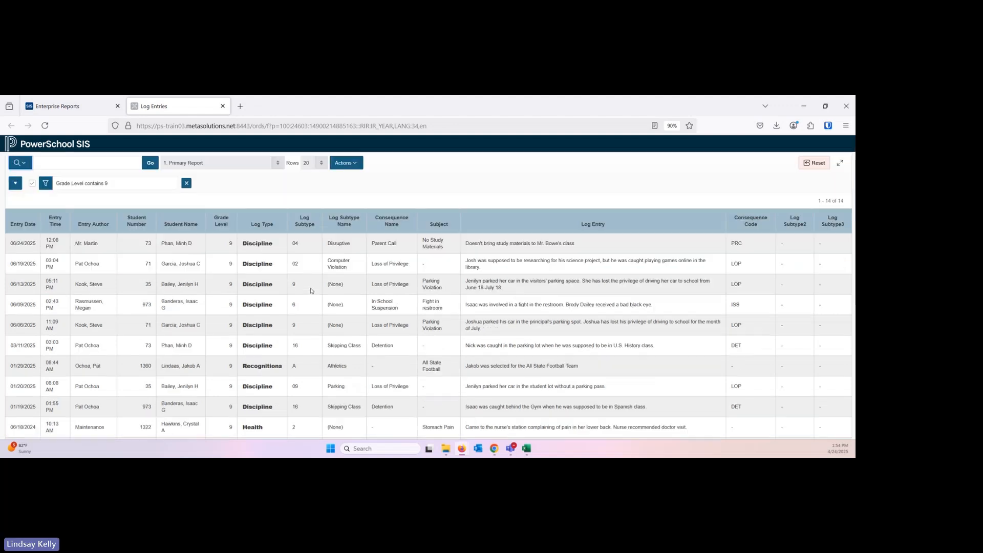
{"action": "scroll", "coordinate": [311, 291], "scroll_direction": "down", "scroll_amount": 3}
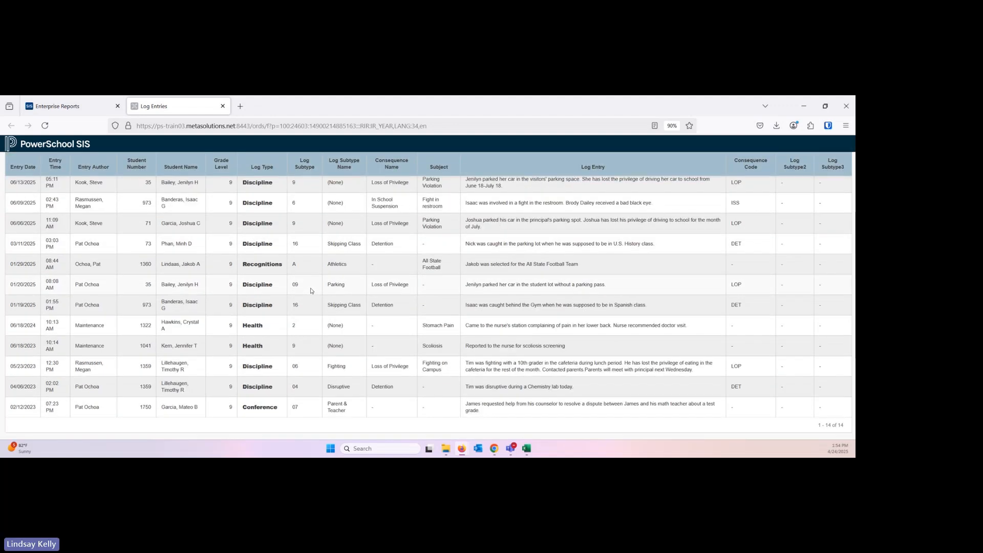
{"action": "scroll", "coordinate": [310, 291], "scroll_direction": "up", "scroll_amount": 5}
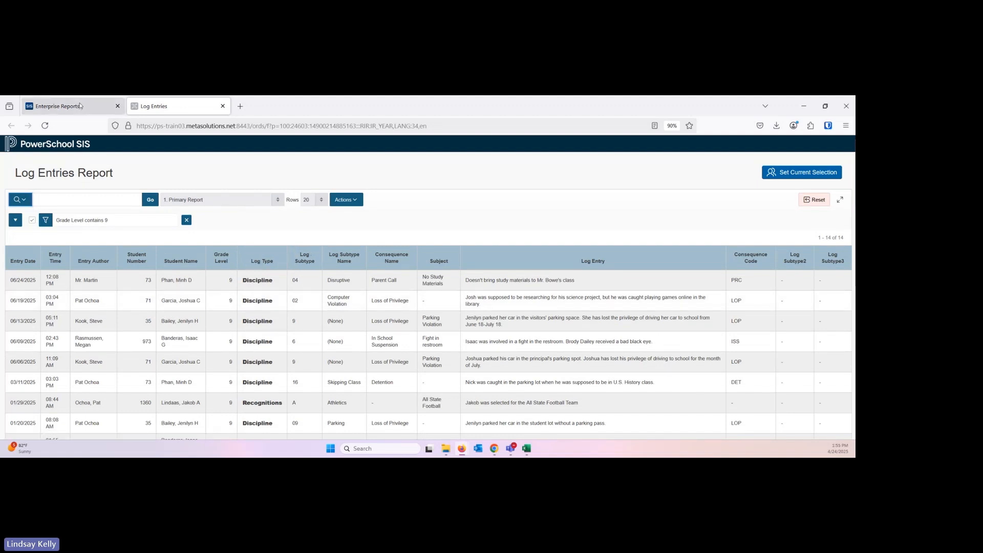
Step: Open Log Entries Summary from the Log Entries category of PSCB Custom Reports and set its log type to Counselor
{"action": "mouse_move", "coordinate": [76, 107]}
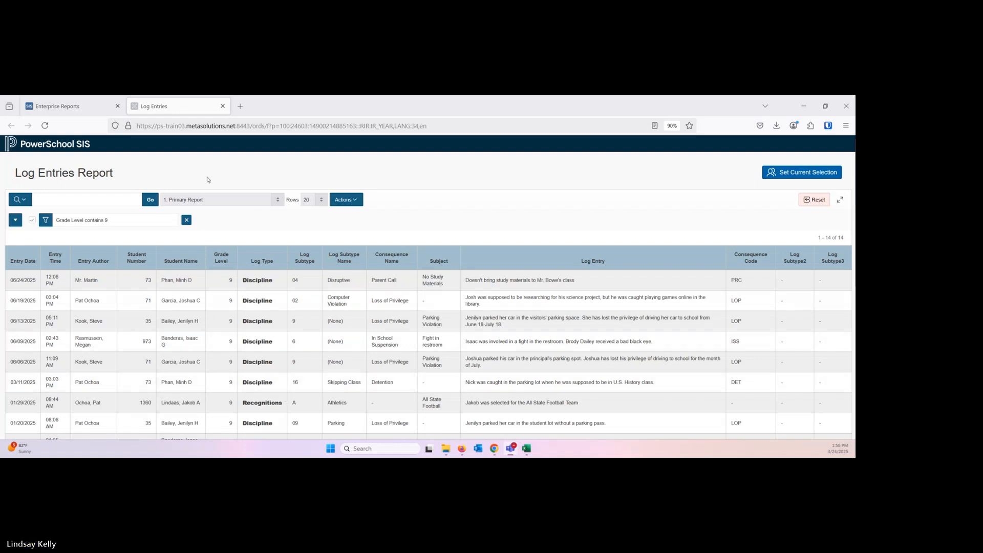
{"action": "left_click", "coordinate": [47, 108]}
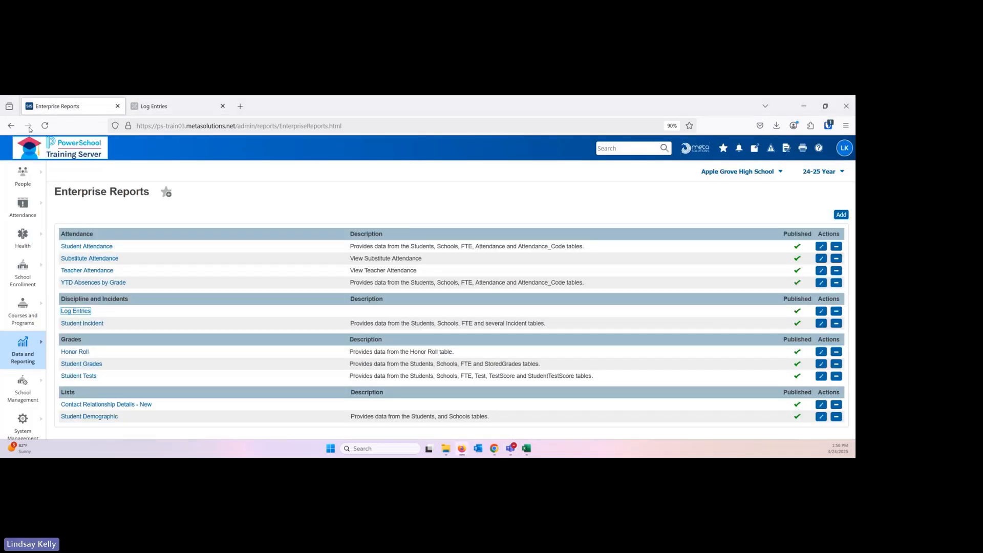
{"action": "left_click", "coordinate": [23, 350]}
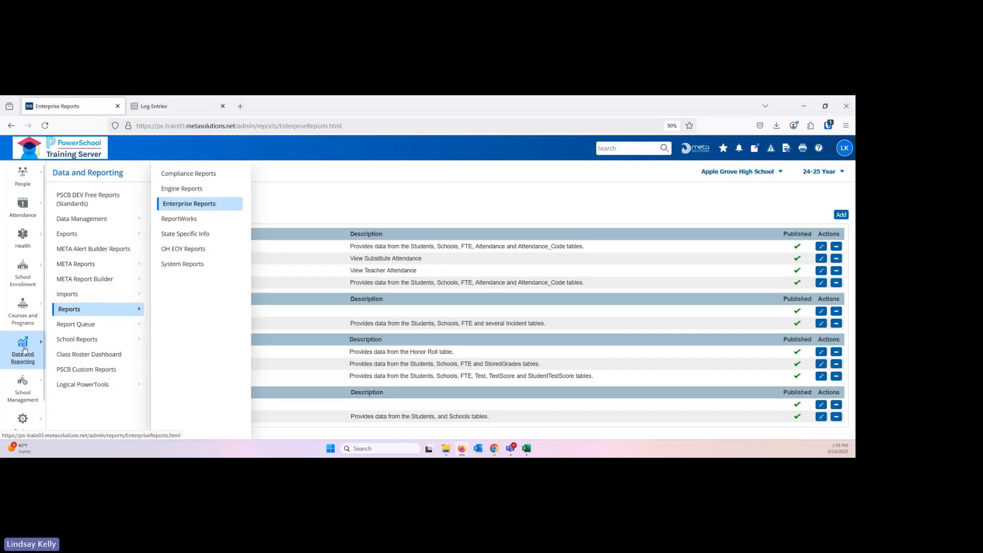
{"action": "left_click", "coordinate": [59, 370]}
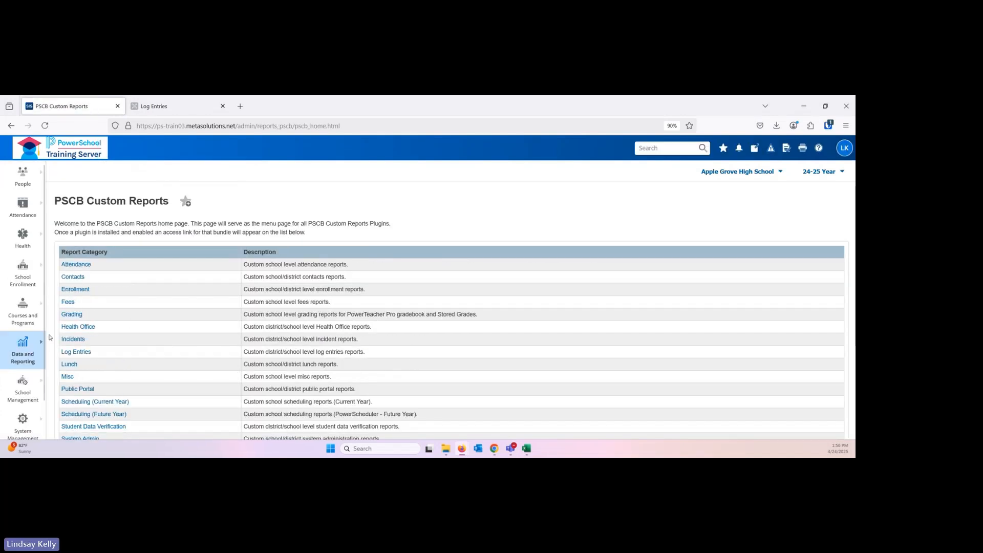
{"action": "left_click", "coordinate": [65, 353]}
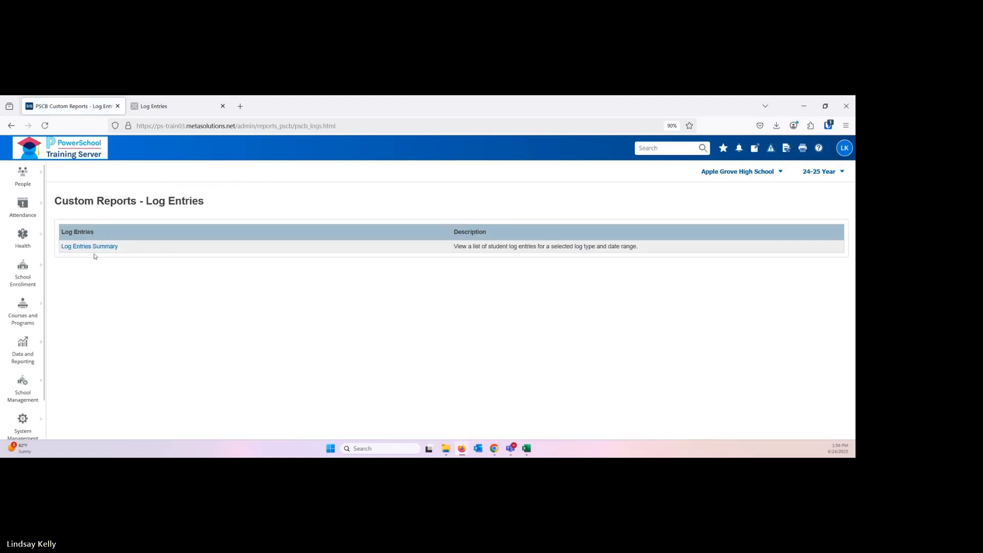
{"action": "left_click", "coordinate": [97, 247]}
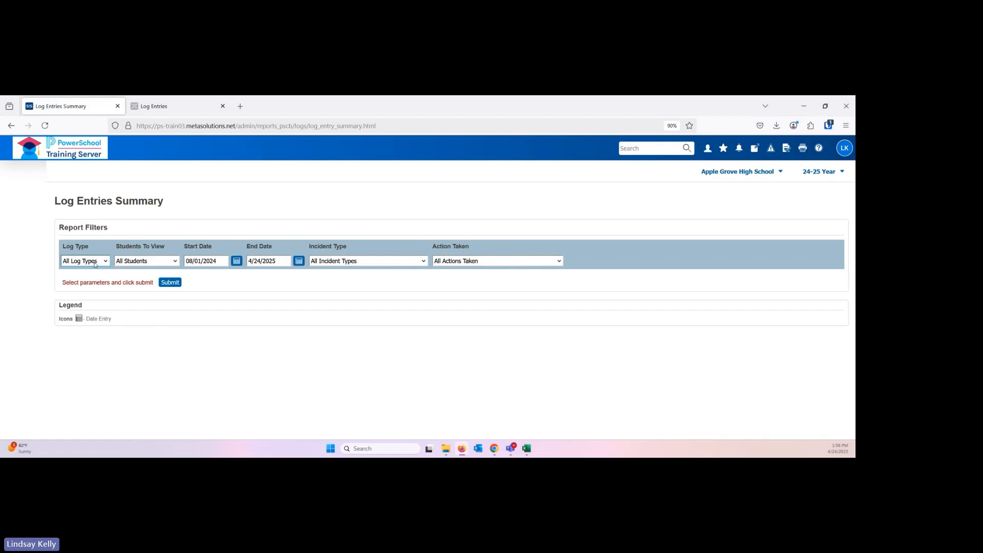
{"action": "left_click", "coordinate": [94, 263]}
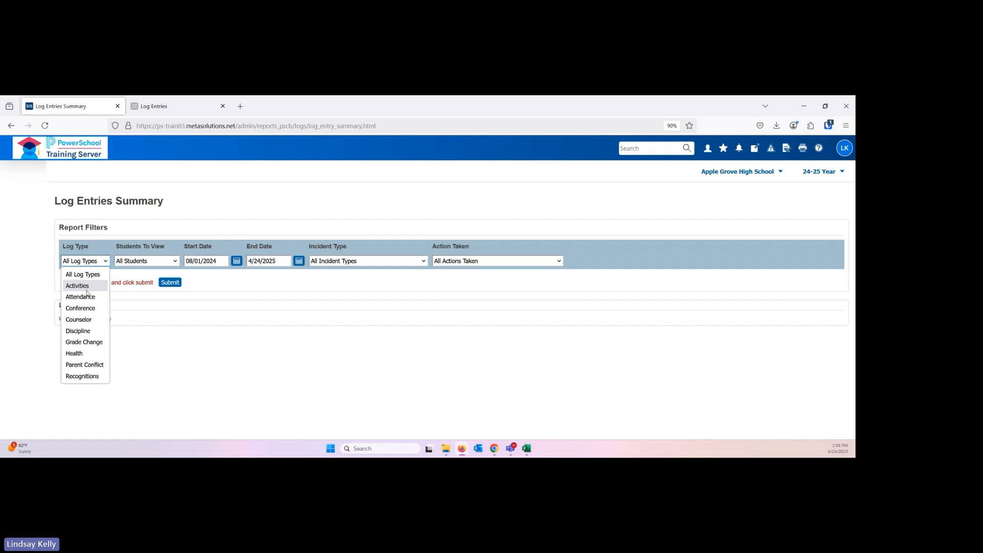
{"action": "left_click", "coordinate": [87, 319]}
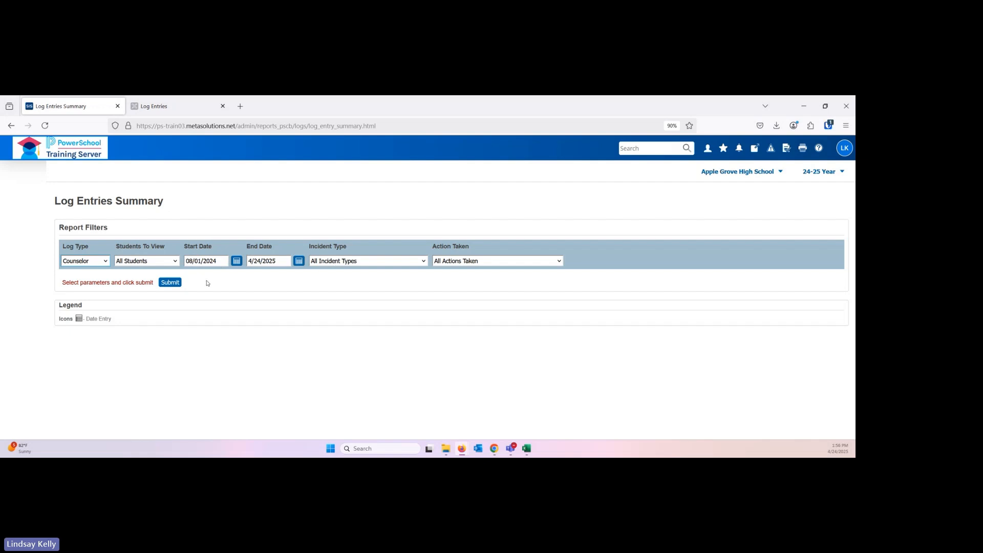
Step: Run the Log Entries Summary for the Counselor log type and look through the listed records
{"action": "left_click", "coordinate": [170, 283]}
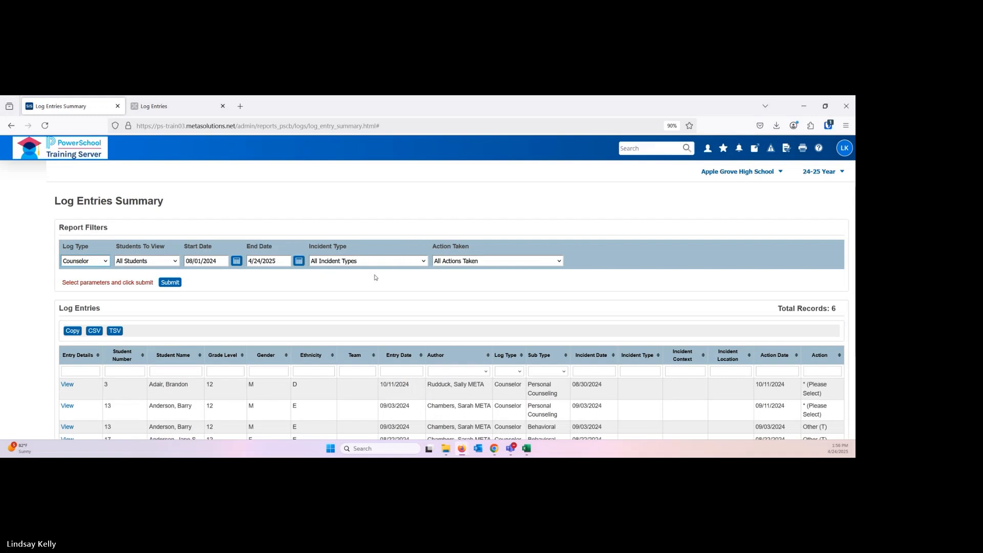
{"action": "scroll", "coordinate": [375, 277], "scroll_direction": "down", "scroll_amount": 3}
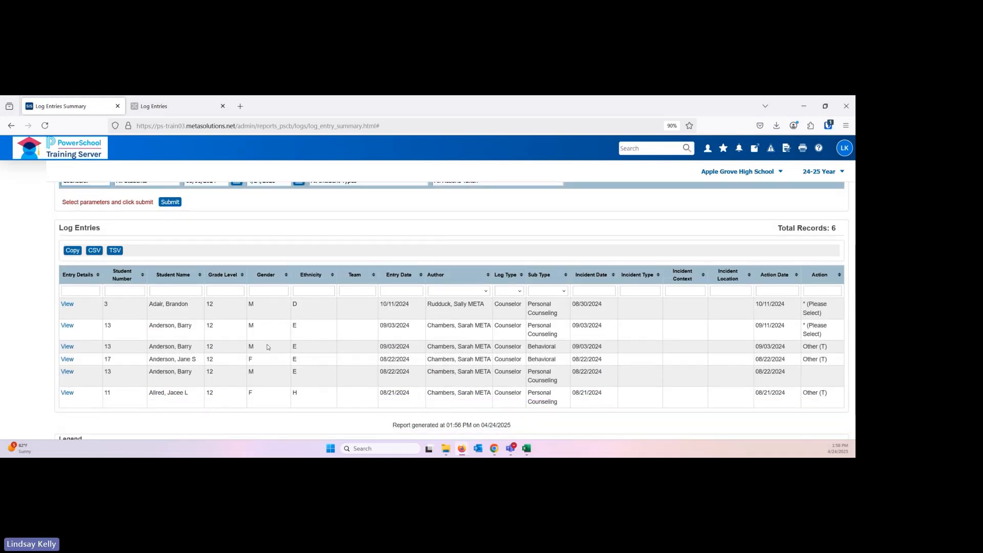
{"action": "left_click", "coordinate": [89, 252]}
{"action": "scroll", "coordinate": [281, 251], "scroll_direction": "up", "scroll_amount": 1}
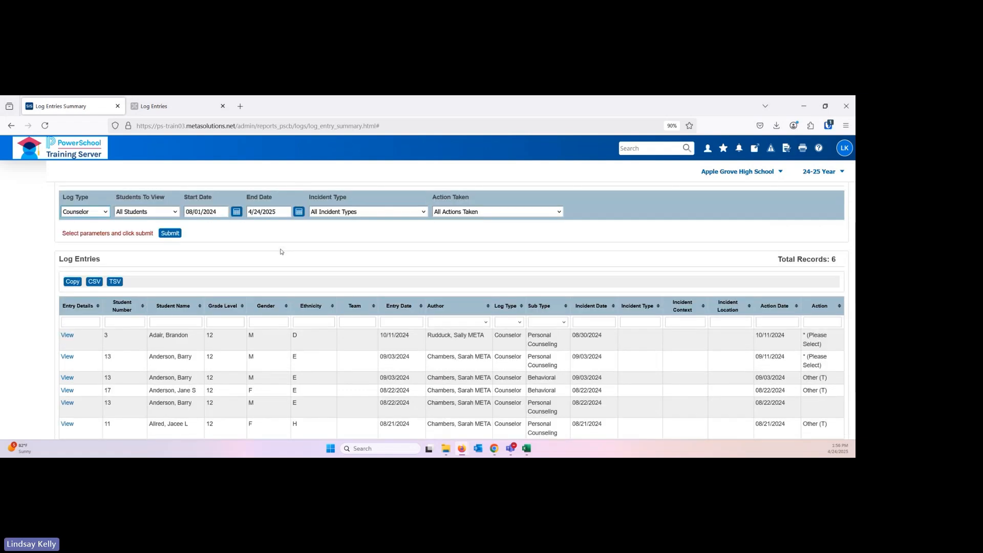
{"action": "scroll", "coordinate": [281, 251], "scroll_direction": "down", "scroll_amount": 1}
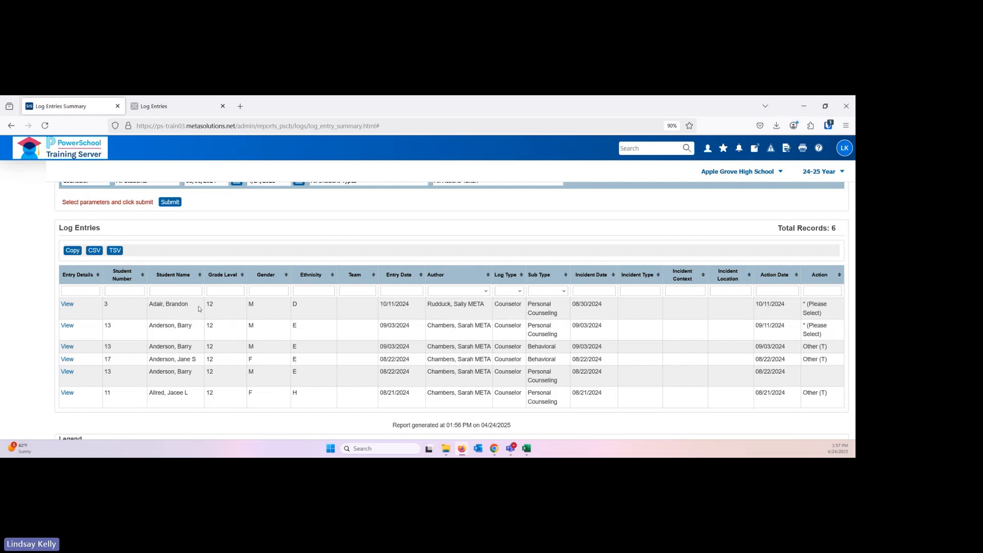
{"action": "scroll", "coordinate": [199, 310], "scroll_direction": "up", "scroll_amount": 3}
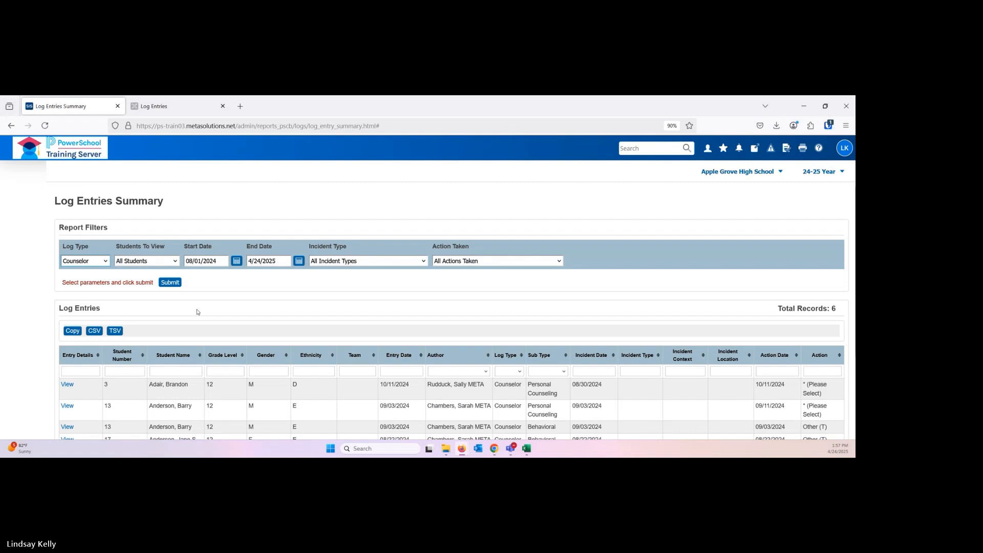
Step: Open the details of the first log entry in the summary and review its student, log and action information
{"action": "left_click", "coordinate": [66, 385]}
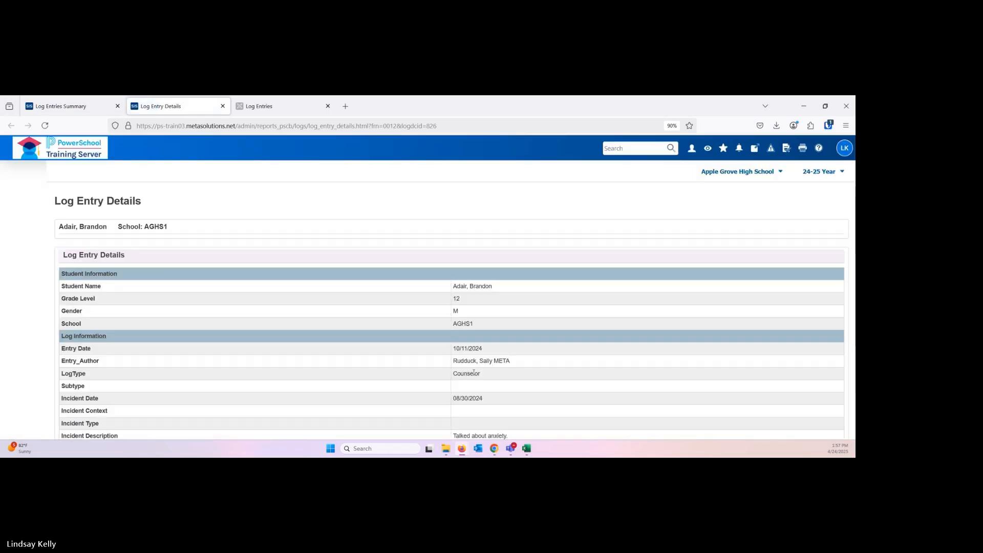
{"action": "scroll", "coordinate": [474, 368], "scroll_direction": "down", "scroll_amount": 1}
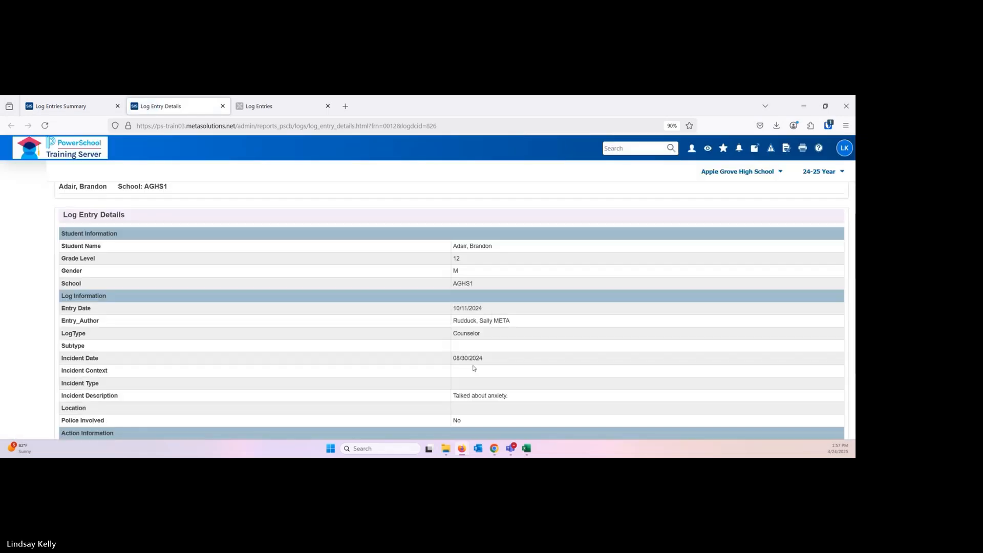
{"action": "scroll", "coordinate": [474, 368], "scroll_direction": "down", "scroll_amount": 1}
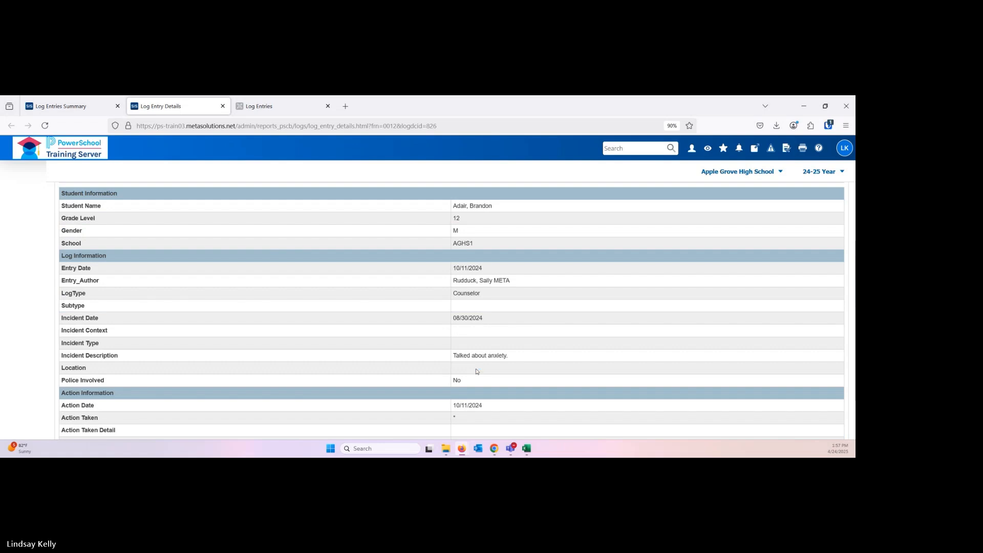
{"action": "scroll", "coordinate": [476, 371], "scroll_direction": "down", "scroll_amount": 1}
{"action": "scroll", "coordinate": [477, 371], "scroll_direction": "down", "scroll_amount": 1}
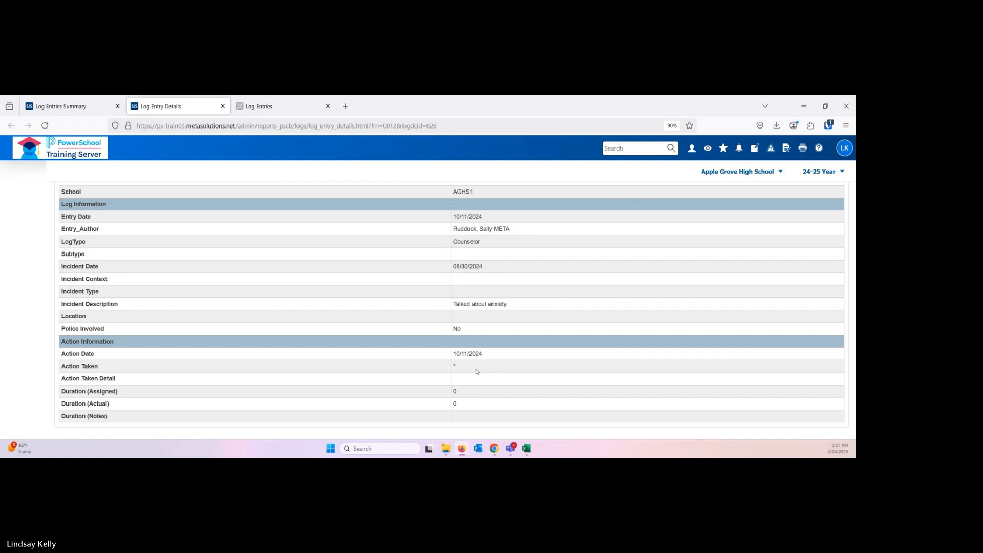
{"action": "scroll", "coordinate": [477, 371], "scroll_direction": "up", "scroll_amount": 3}
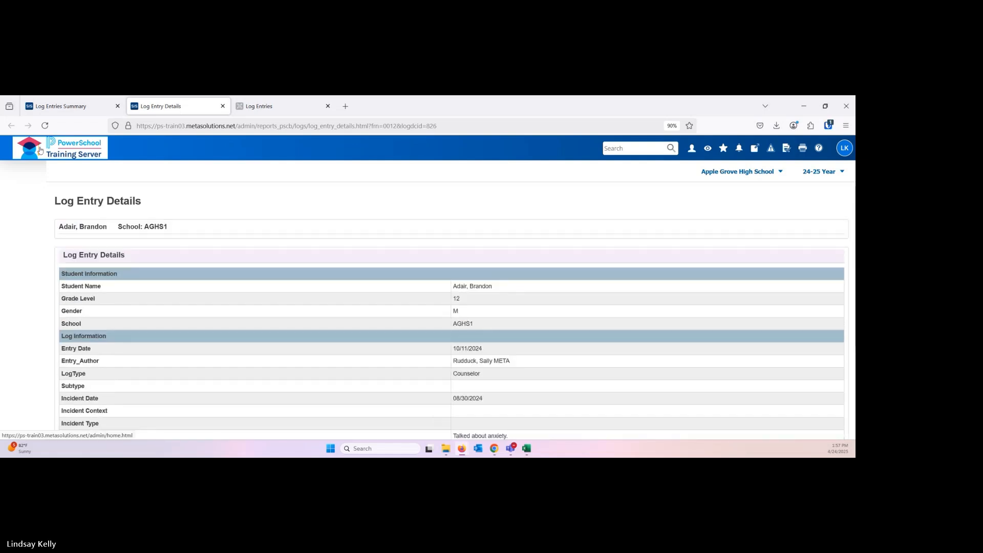
Step: Open the selected student's Log Entries from the Start Page, then view and close the Counselor Log Alert
{"action": "left_click", "coordinate": [41, 150]}
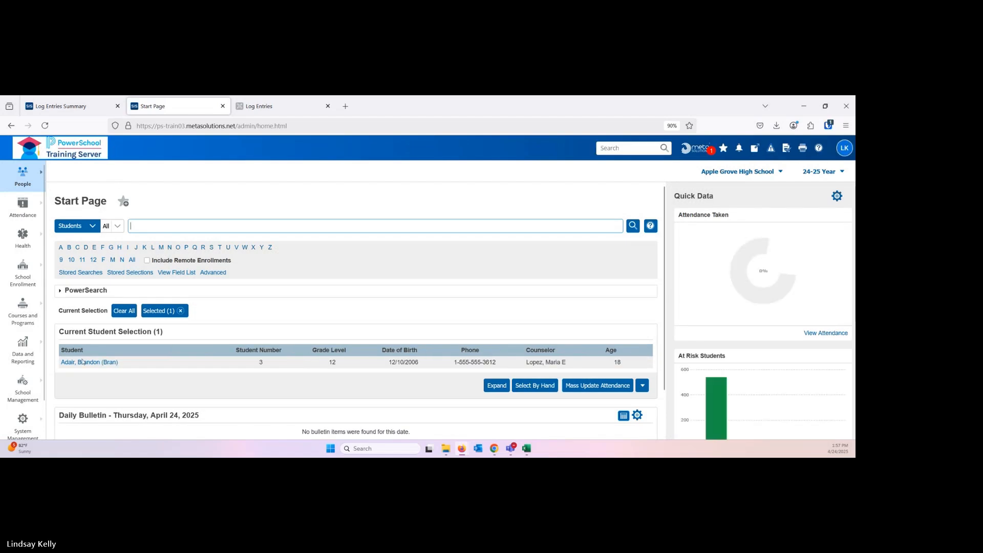
{"action": "left_click", "coordinate": [84, 362]}
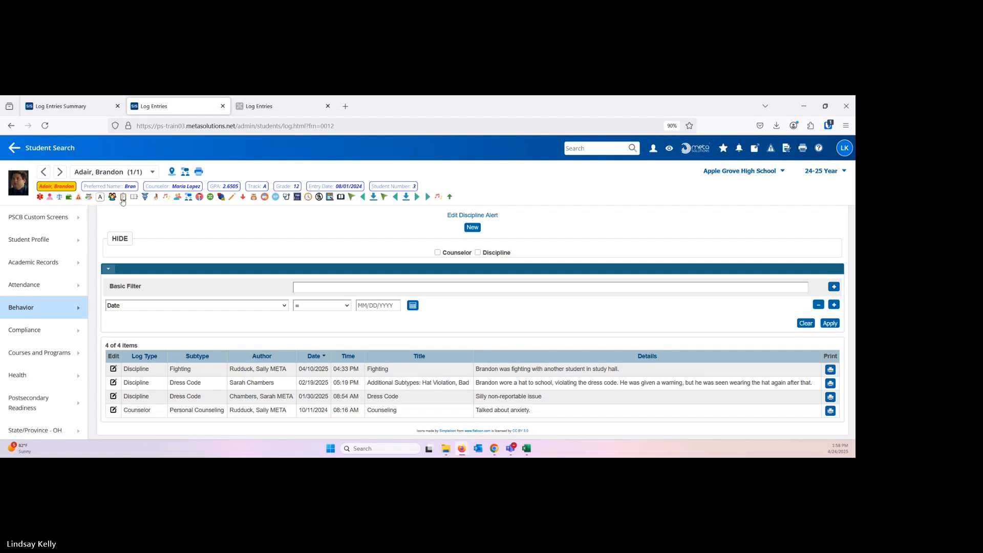
{"action": "left_click", "coordinate": [199, 199]}
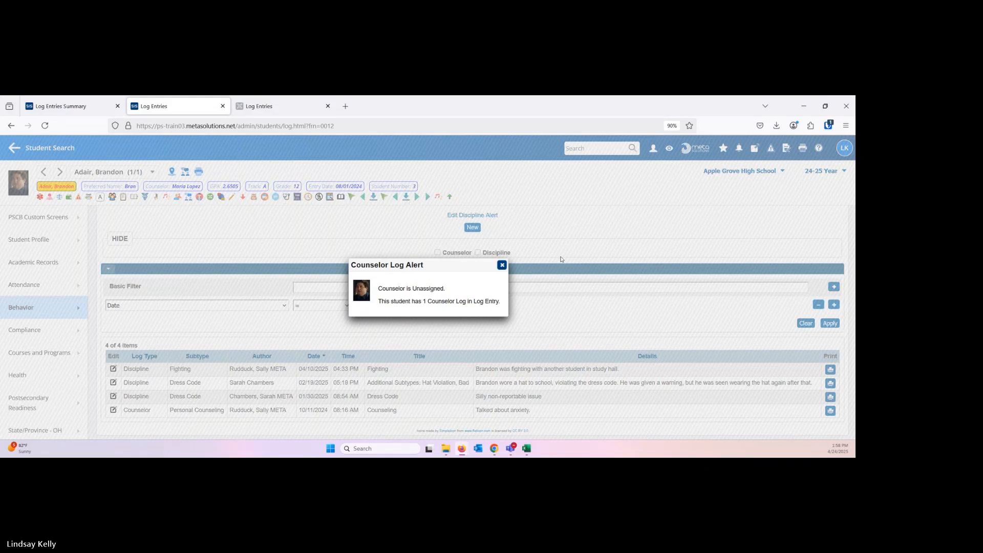
{"action": "left_click", "coordinate": [503, 266]}
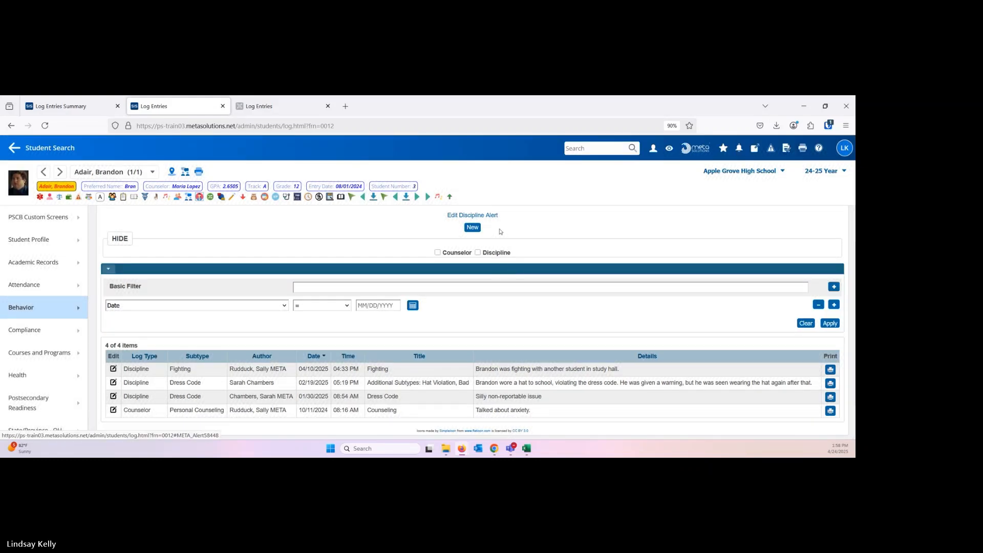
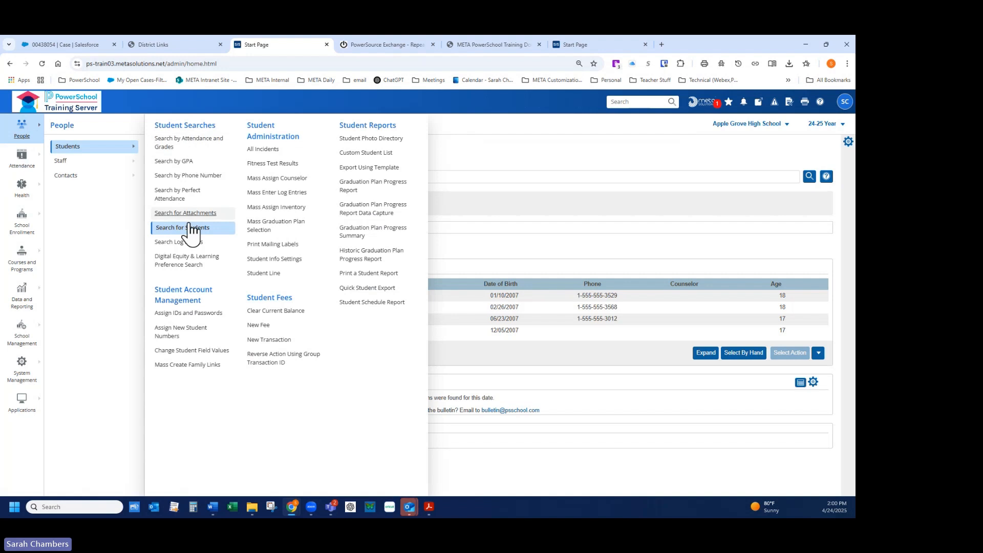
Step: Search log entries with the log type Counselor, leaving the other criteria blank
{"action": "left_click", "coordinate": [194, 243]}
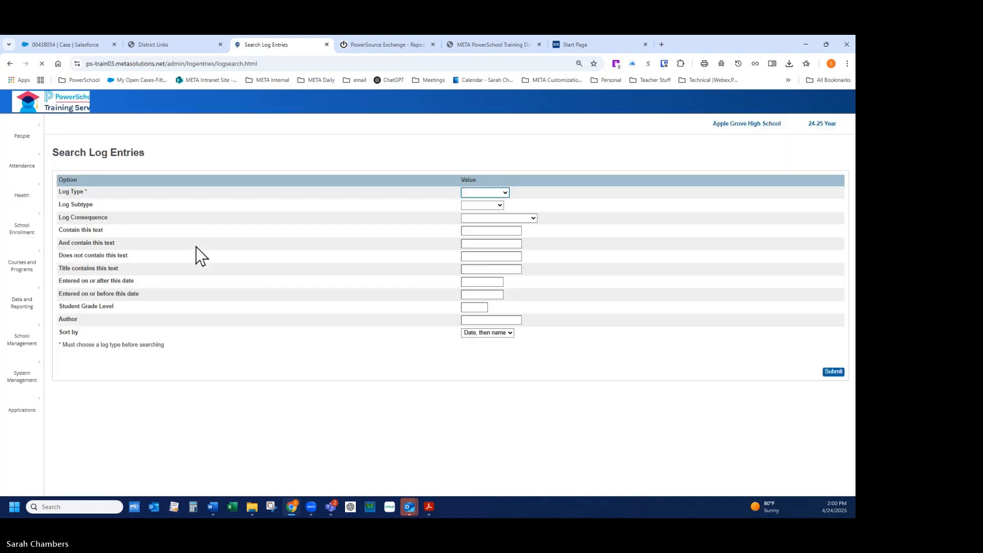
{"action": "left_click", "coordinate": [505, 192]}
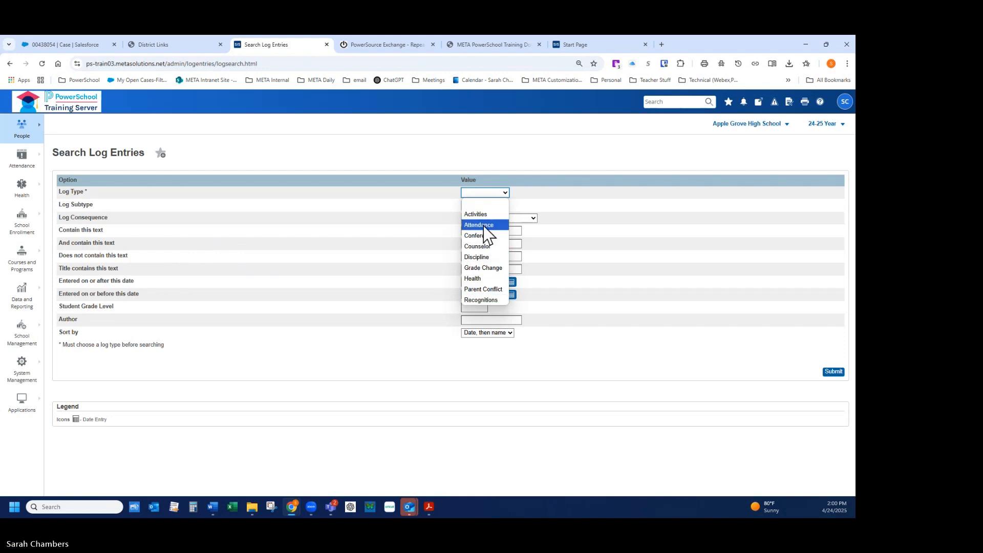
{"action": "left_click", "coordinate": [485, 247]}
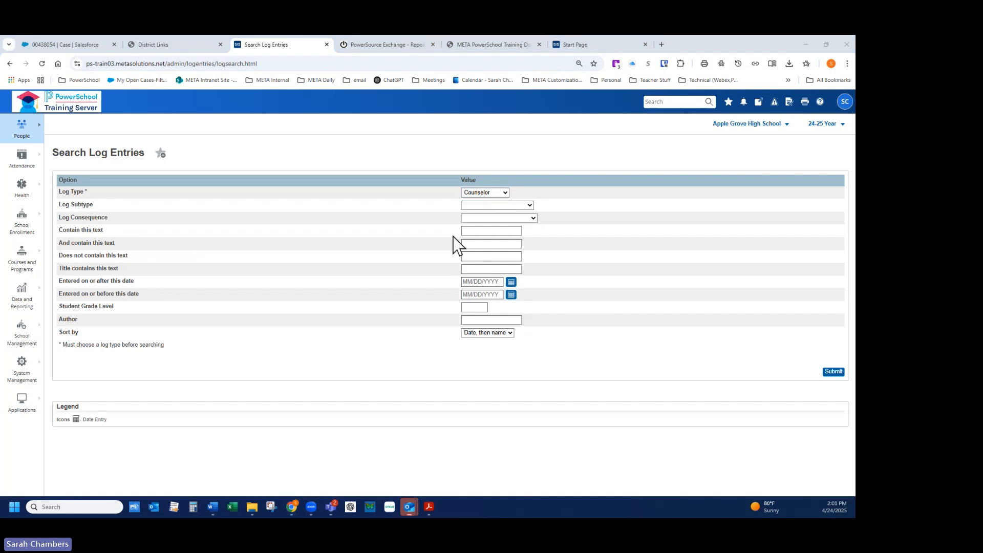
{"action": "left_click", "coordinate": [491, 277]}
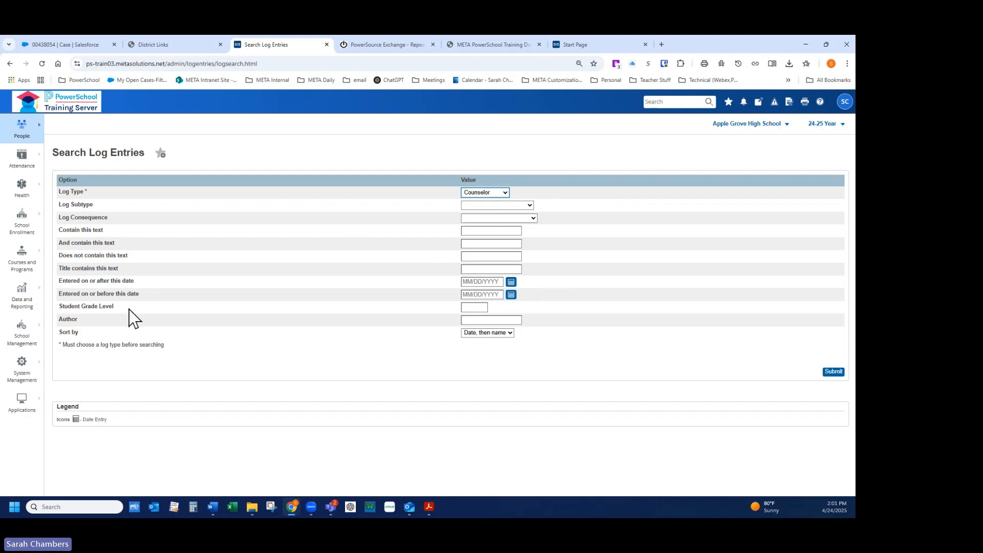
{"action": "left_click", "coordinate": [833, 373]}
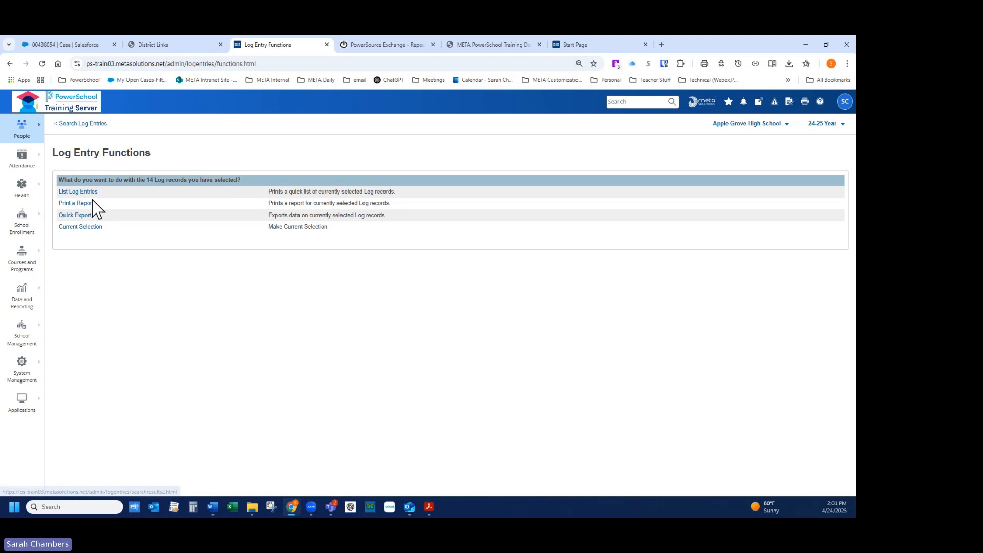
Step: List the found log entries, view the student's log from the 06/20/2023 entry, and return to the log search
{"action": "left_click", "coordinate": [72, 193]}
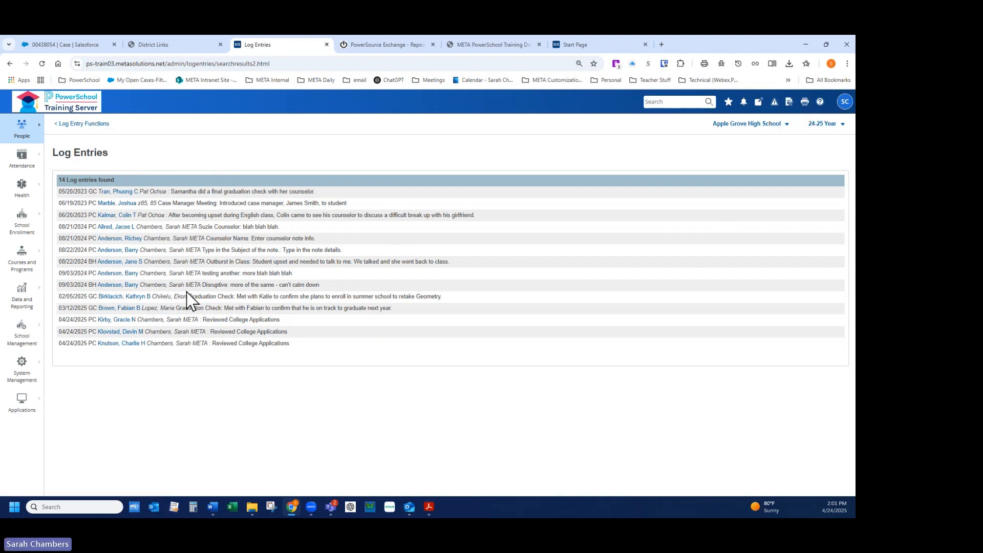
{"action": "left_click", "coordinate": [120, 216]}
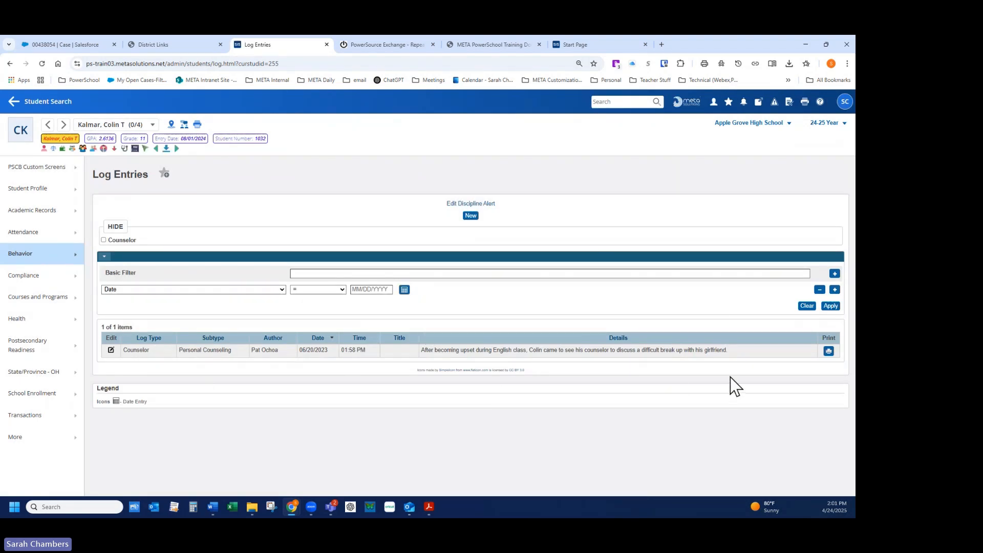
{"action": "left_click", "coordinate": [9, 64]}
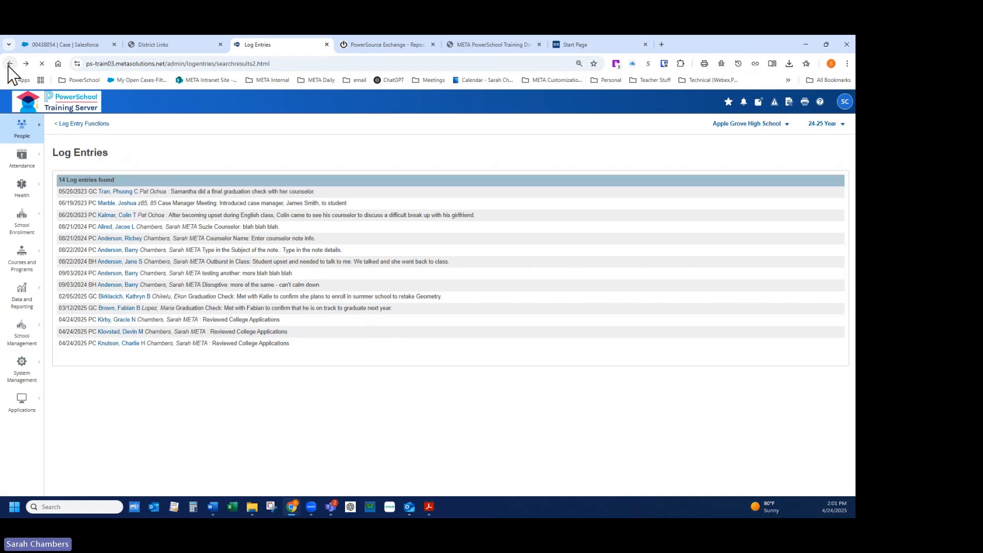
{"action": "left_click", "coordinate": [9, 64]}
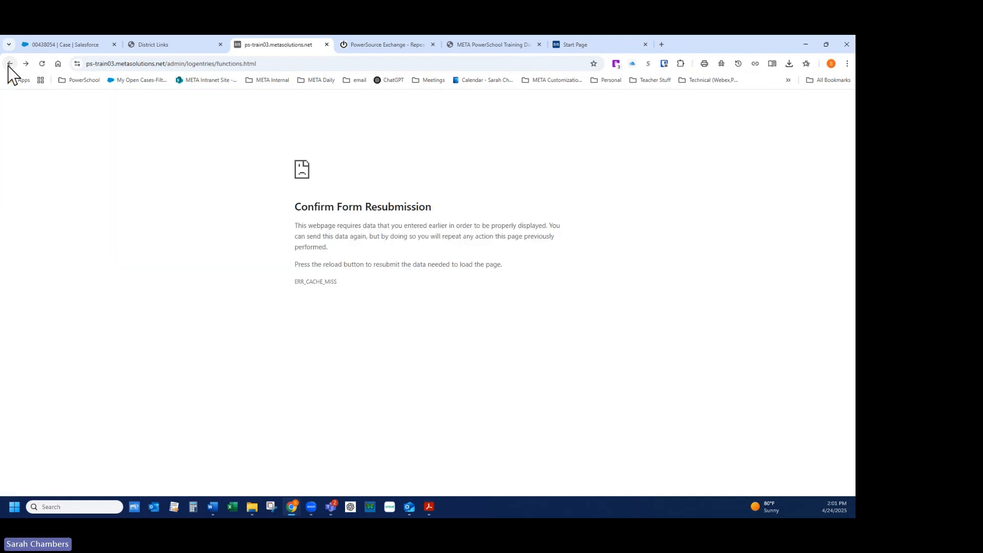
{"action": "left_click", "coordinate": [9, 64]}
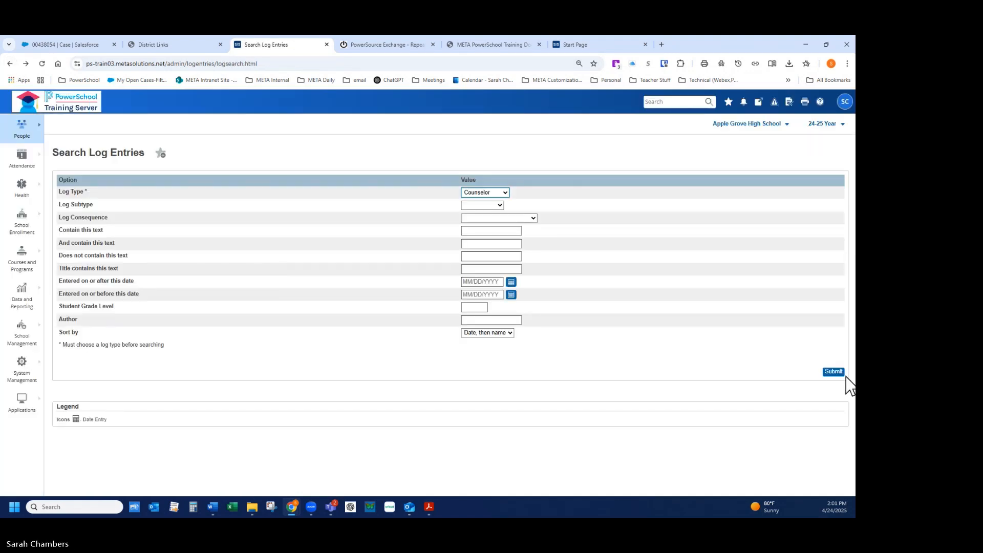
Step: Resubmit the Counselor log search and check which reports can be printed for the selected log records
{"action": "left_click", "coordinate": [833, 372]}
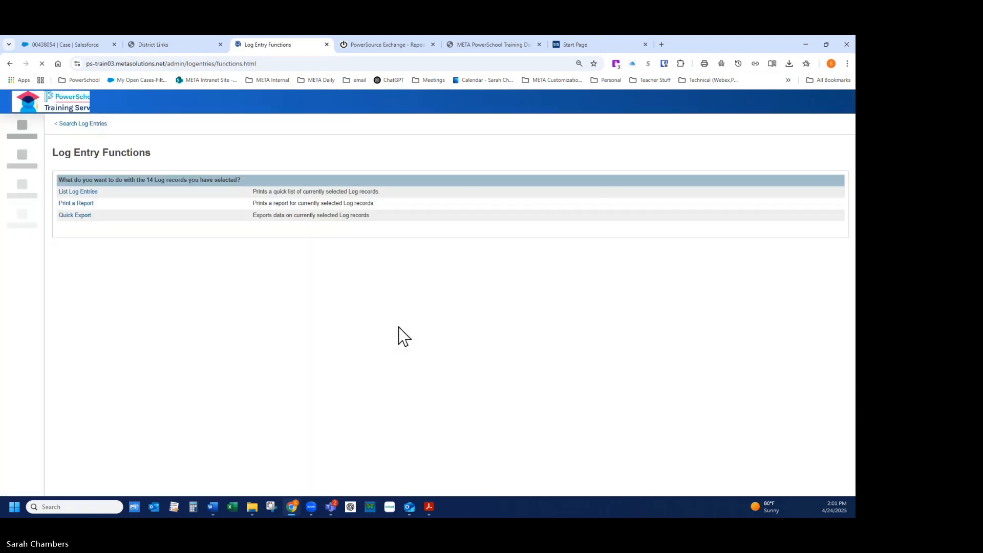
{"action": "left_click", "coordinate": [82, 203]}
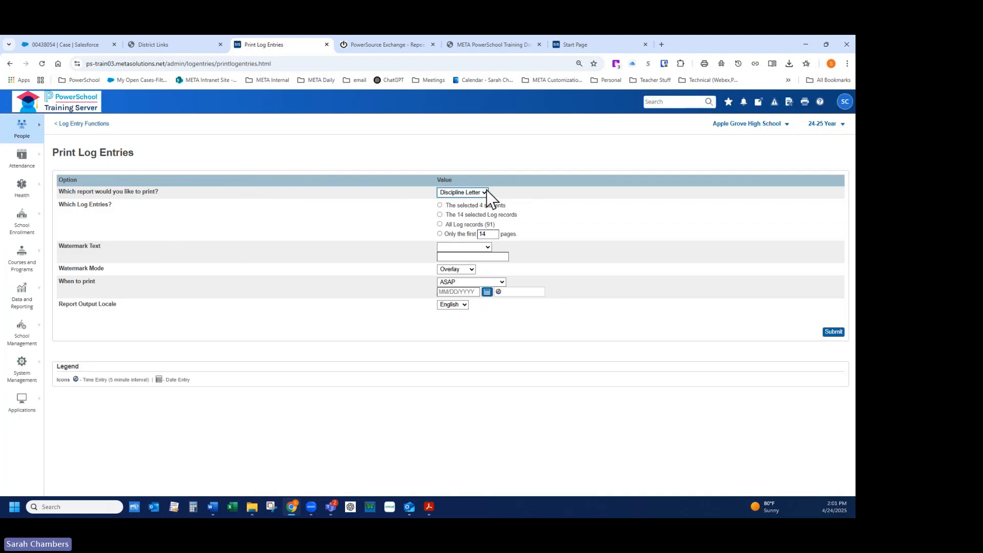
{"action": "left_click", "coordinate": [484, 192]}
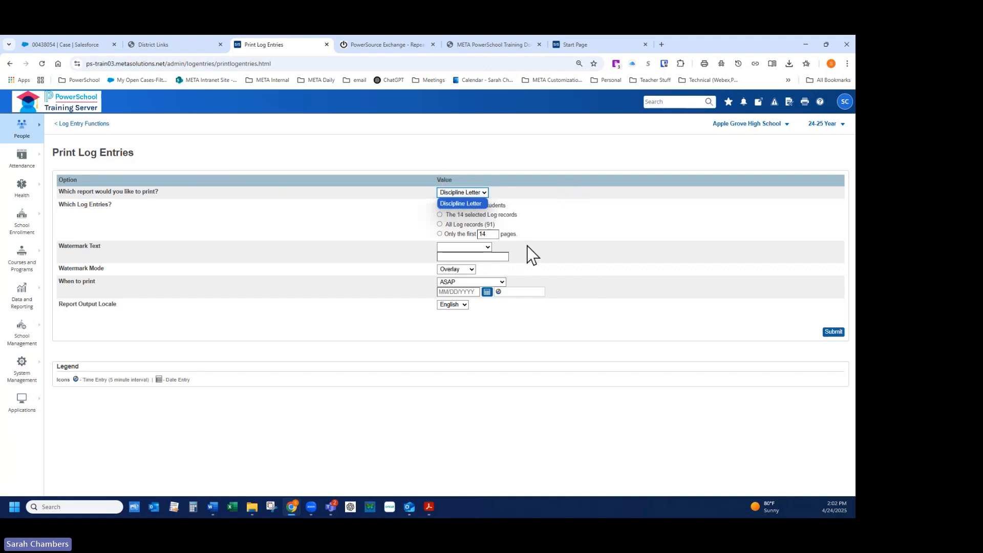
{"action": "left_click", "coordinate": [330, 222]}
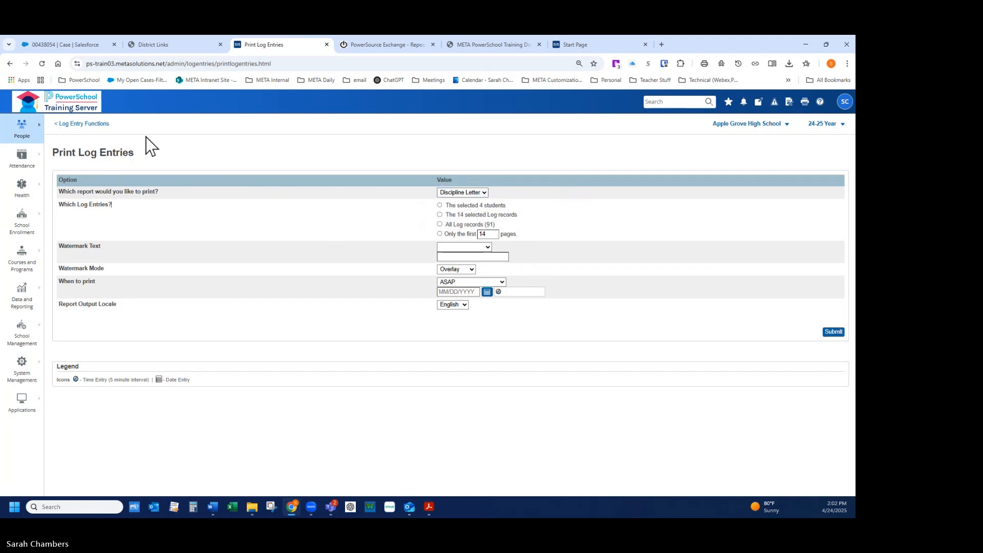
Step: Go back to the Start Page and run Search Log Entries again with the log type Counselor
{"action": "left_click", "coordinate": [10, 63]}
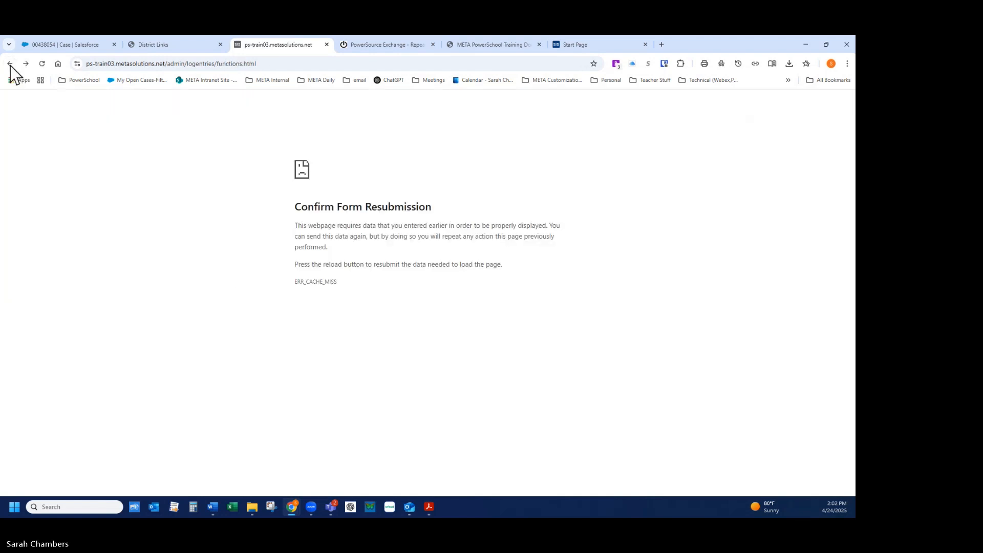
{"action": "left_click", "coordinate": [10, 63]}
{"action": "left_click", "coordinate": [10, 64]}
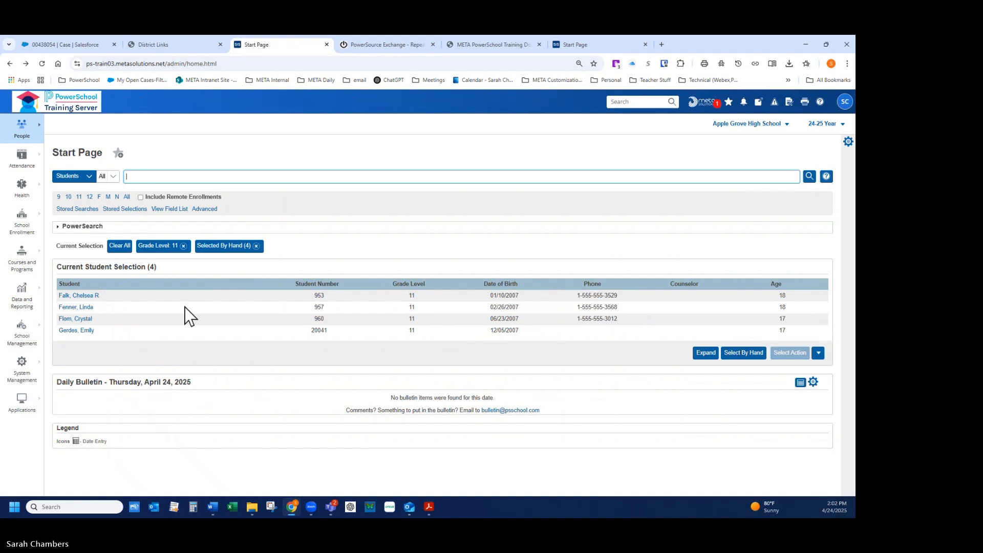
{"action": "left_click", "coordinate": [24, 131]}
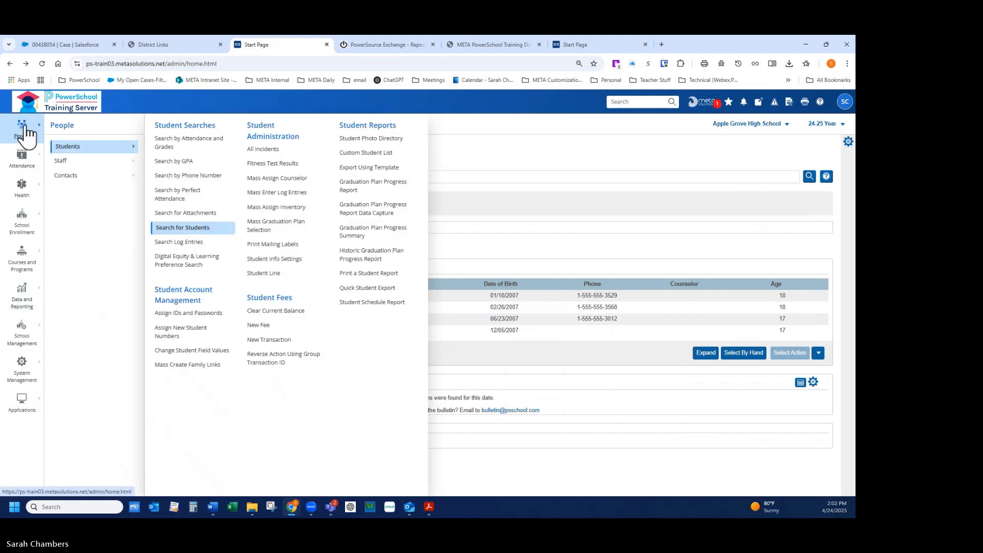
{"action": "left_click", "coordinate": [191, 247]}
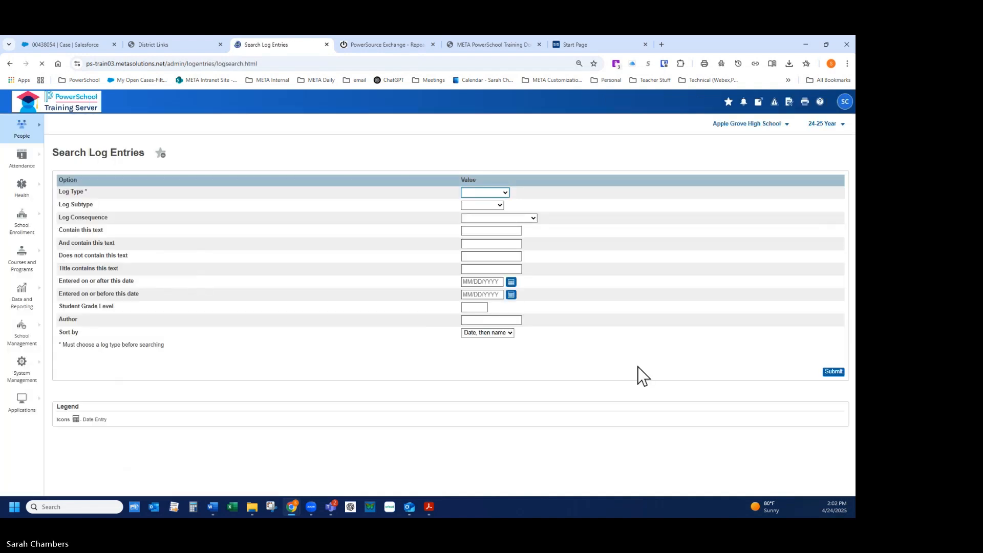
{"action": "left_click", "coordinate": [495, 193]}
{"action": "left_click", "coordinate": [486, 248]}
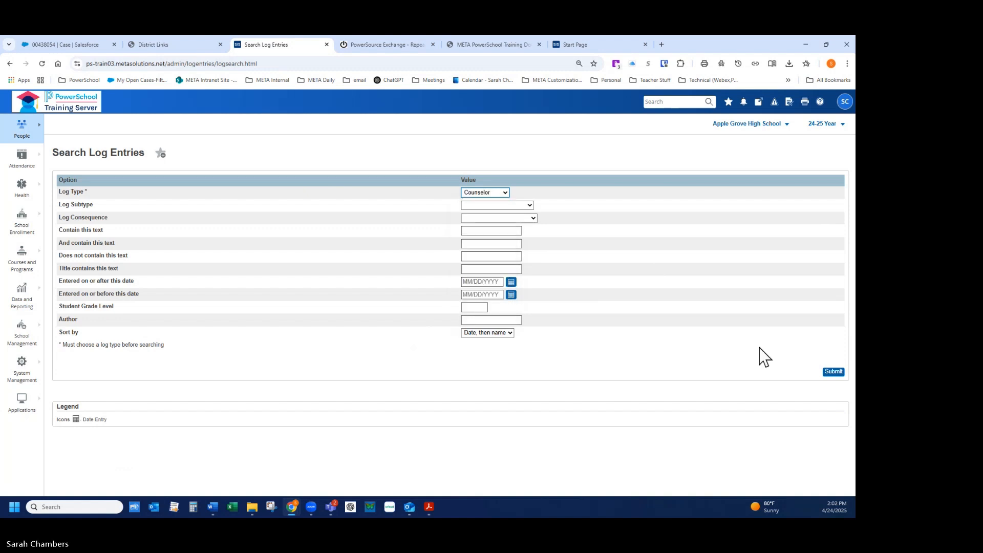
{"action": "left_click", "coordinate": [832, 372]}
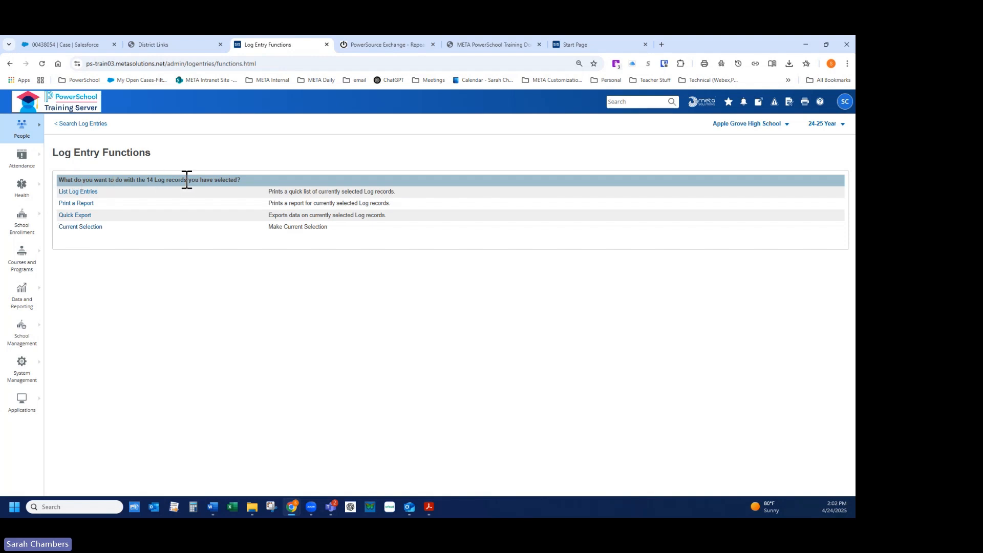
Step: Make the students from the found log records the current selection and look through the student list
{"action": "left_click", "coordinate": [83, 228]}
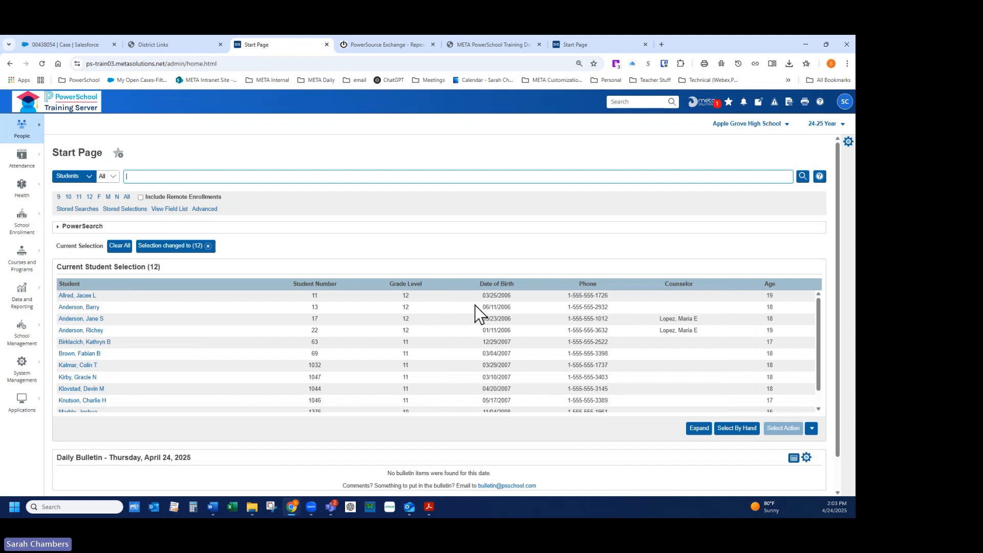
{"action": "scroll", "coordinate": [128, 331], "scroll_direction": "down", "scroll_amount": 1}
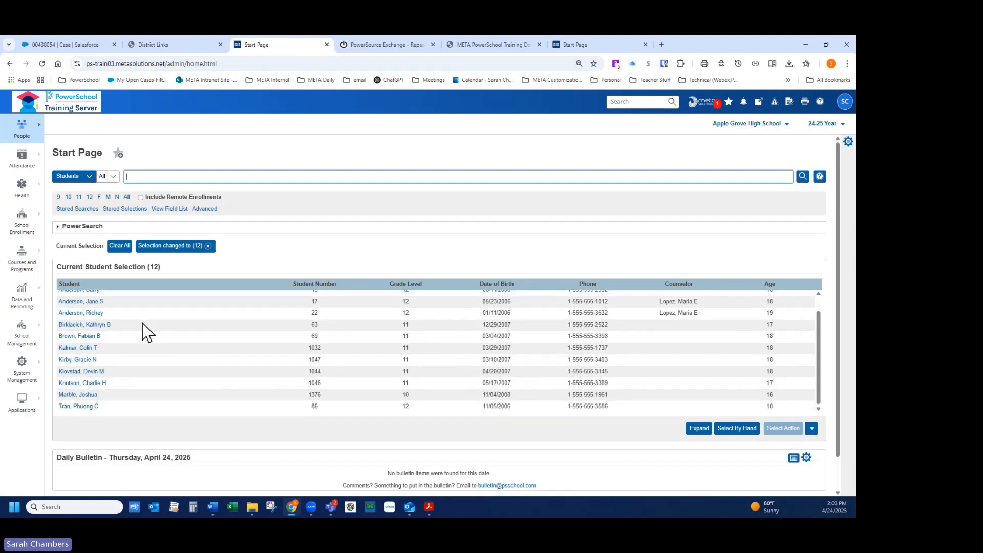
{"action": "scroll", "coordinate": [143, 327], "scroll_direction": "up", "scroll_amount": 1}
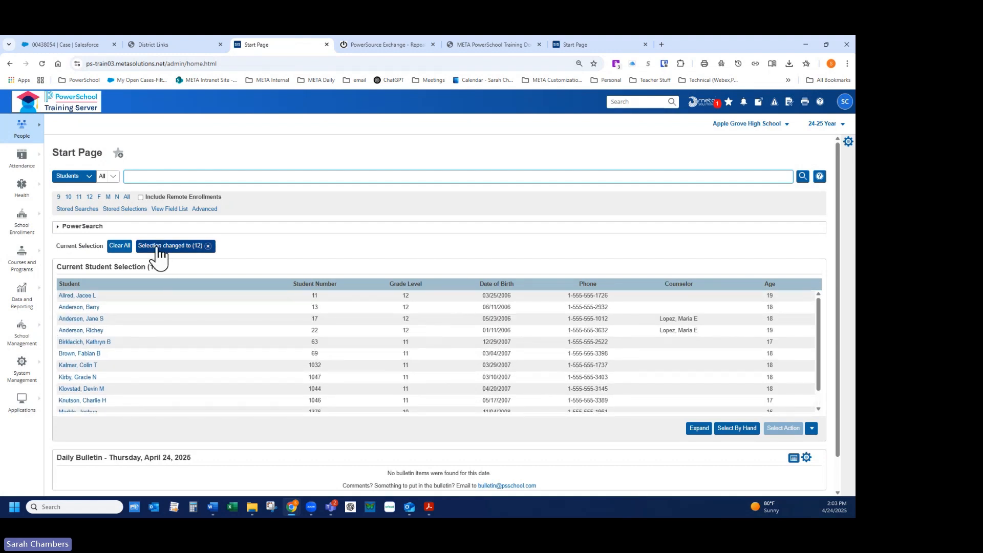
{"action": "scroll", "coordinate": [195, 282], "scroll_direction": "down", "scroll_amount": 1}
{"action": "scroll", "coordinate": [213, 264], "scroll_direction": "up", "scroll_amount": 1}
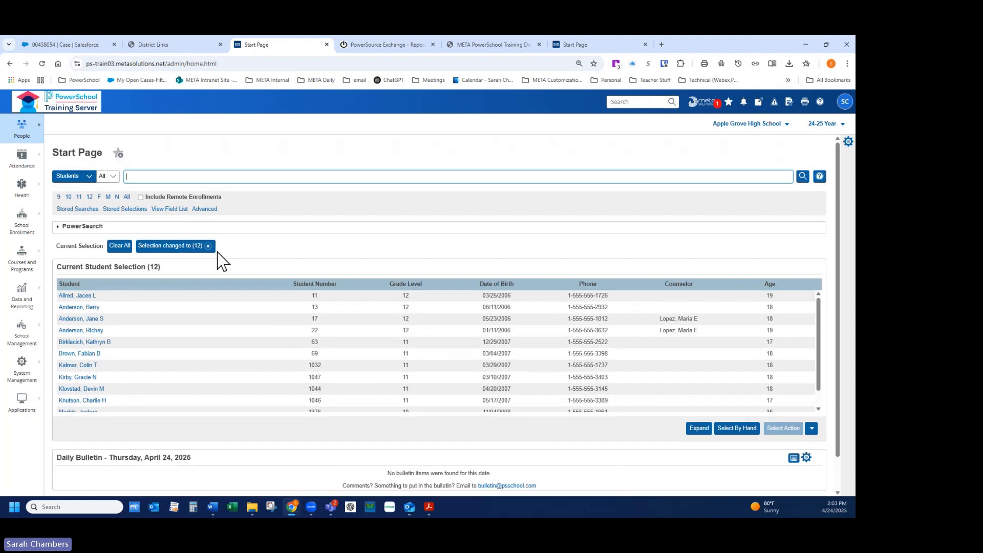